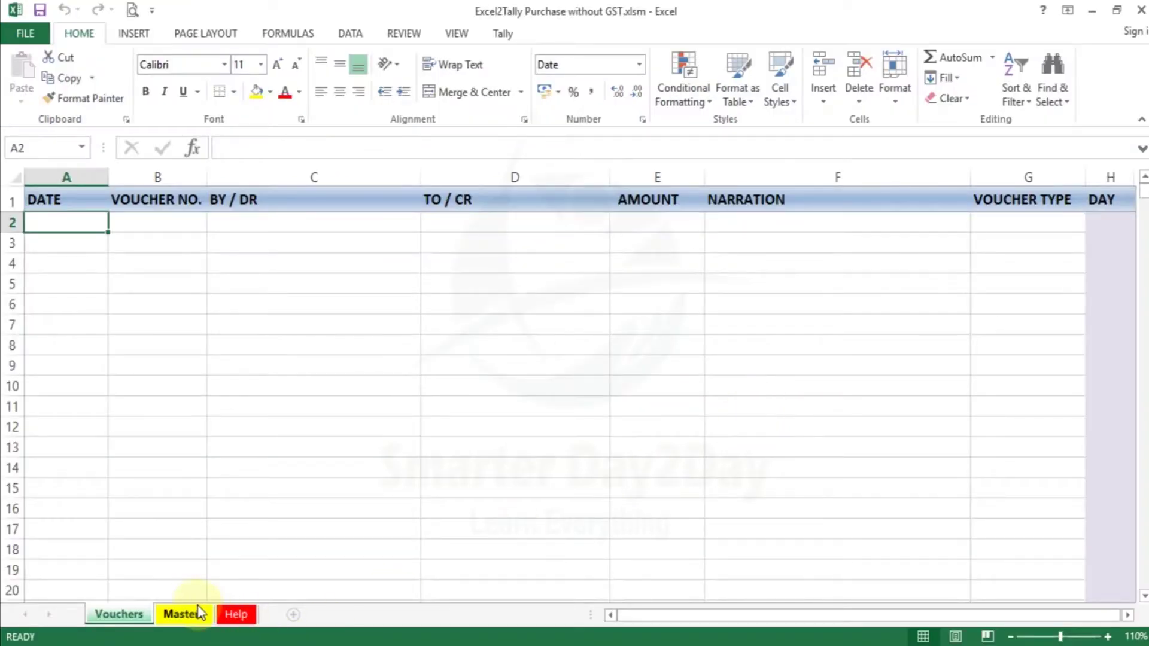
- On the Masters sheet, enter Vendor1, Vendor2 and Vendor3 as master names in A2:A4
{"action": "left_click", "coordinate": [183, 615]}
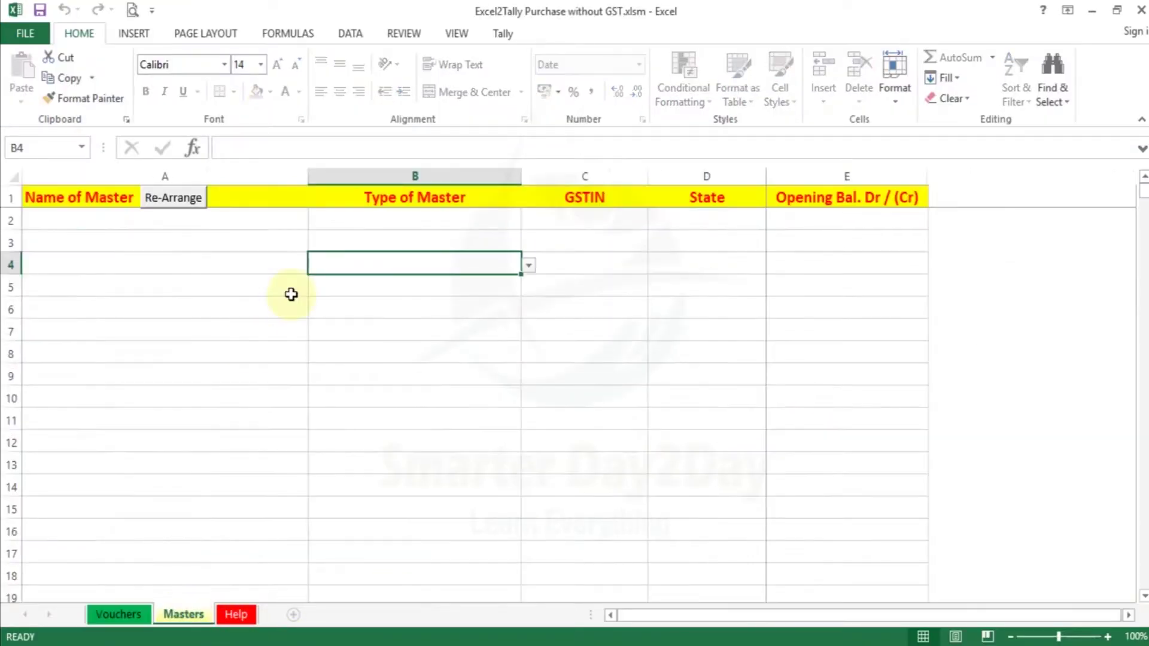
{"action": "left_click", "coordinate": [200, 220]}
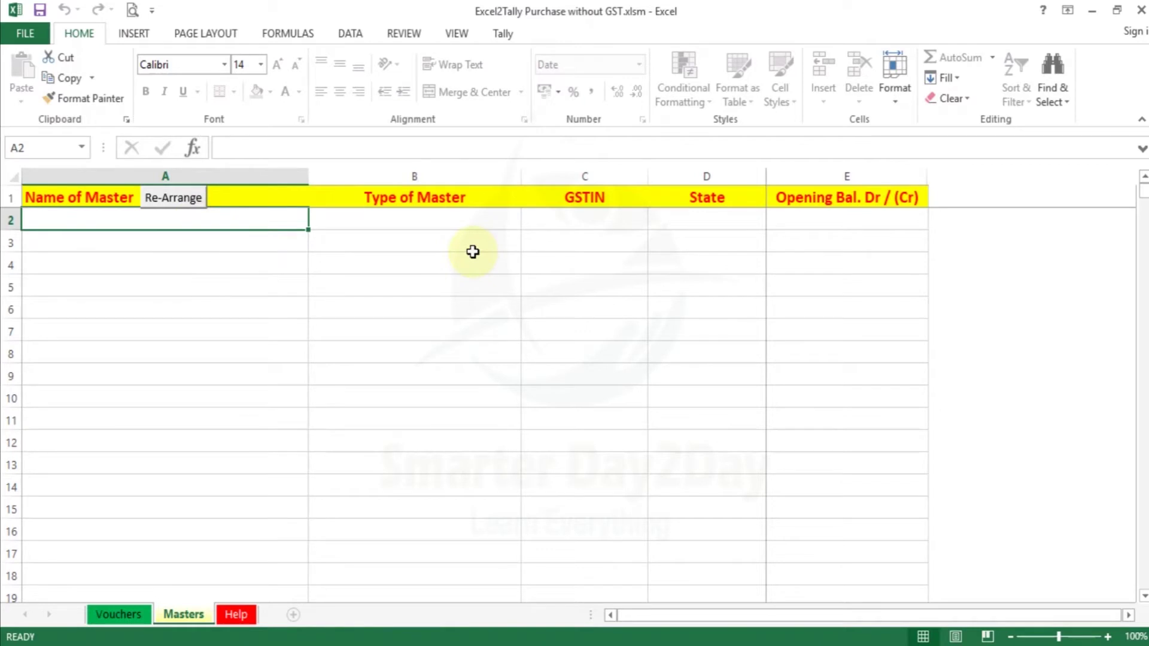
{"action": "type", "text": "Vendor1"}
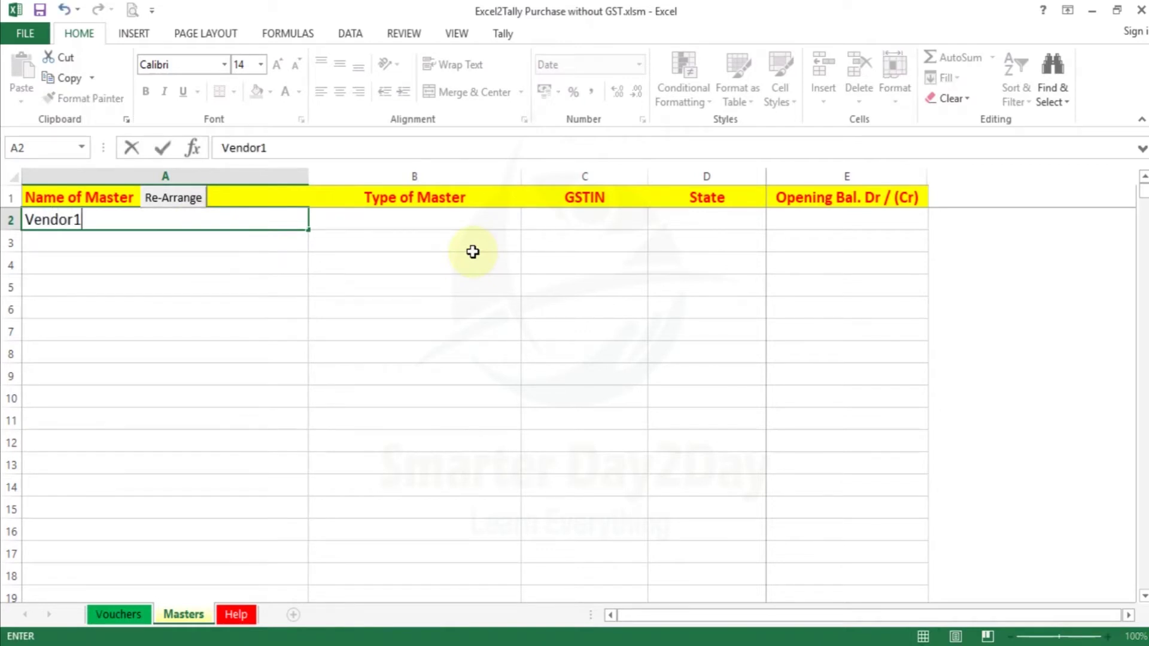
{"action": "key", "text": "Return"}
{"action": "type", "text": "Vendor2"}
{"action": "key", "text": "Return"}
{"action": "type", "text": "Vendor3"}
{"action": "key", "text": "Return"}
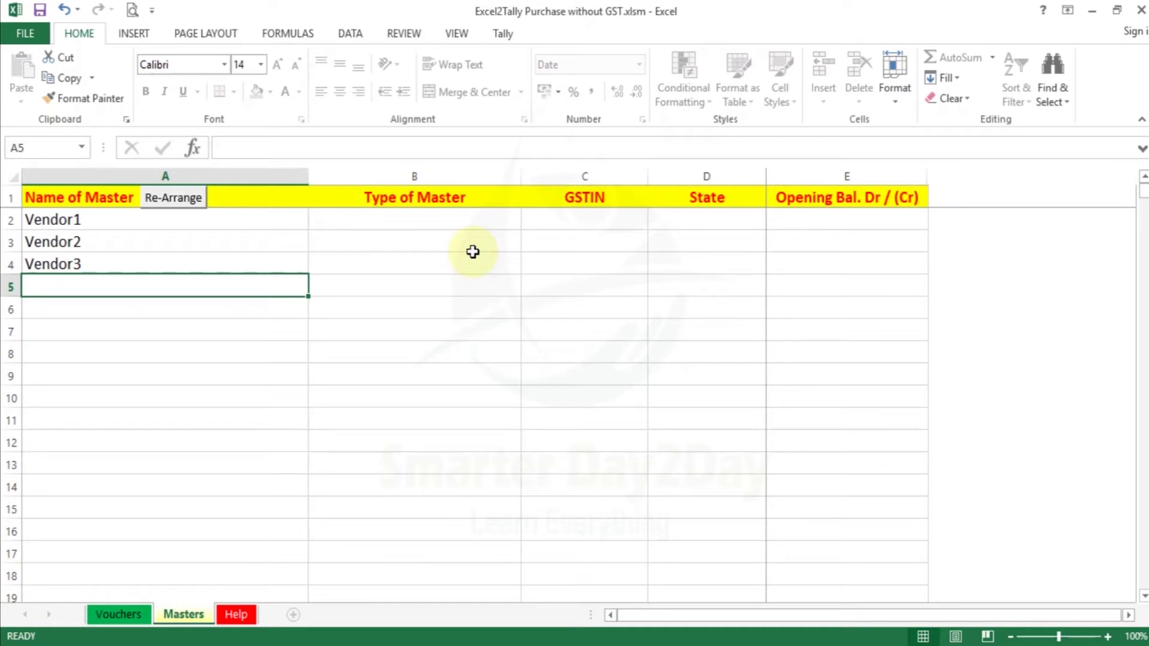
- Enter Cash Vendor as a master name in A5, below Vendor3
{"action": "key", "text": "Up"}
{"action": "key", "text": "Up"}
{"action": "key", "text": "Up"}
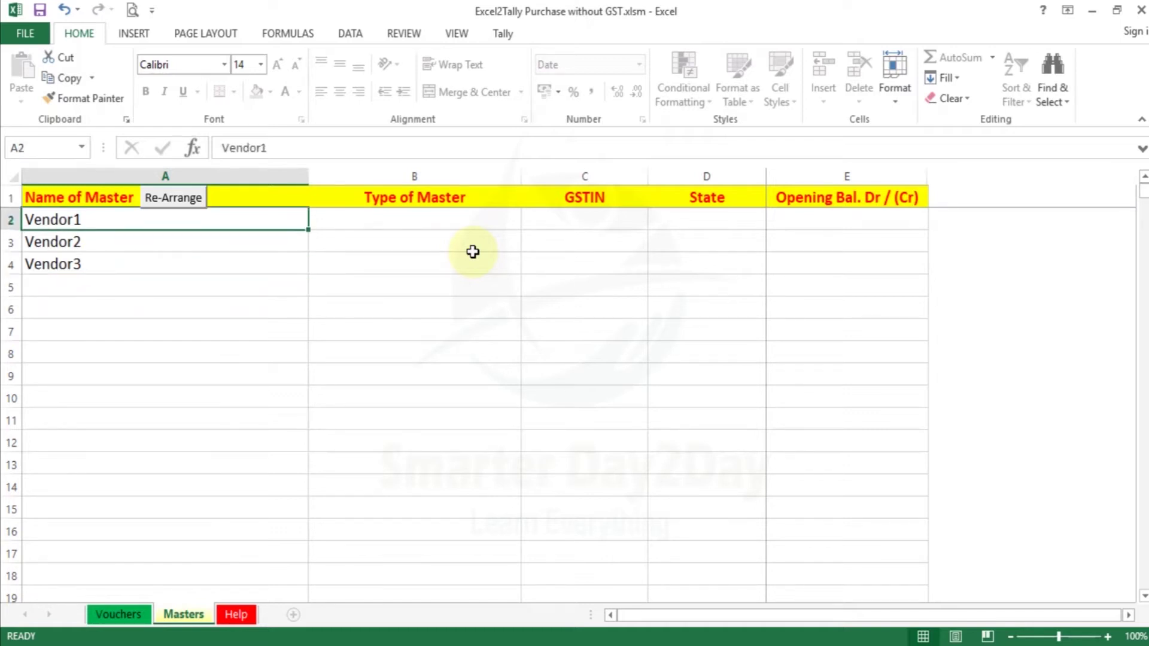
{"action": "key", "text": "Right"}
{"action": "left_click", "coordinate": [473, 250]}
{"action": "key", "text": "Down"}
{"action": "key", "text": "Left"}
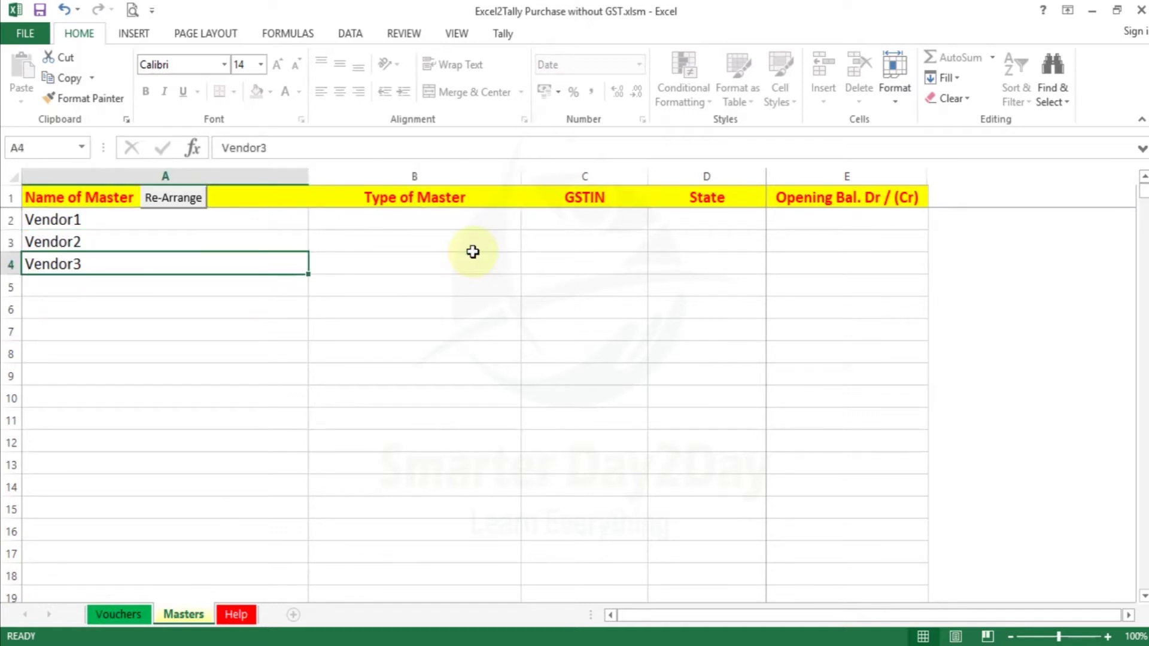
{"action": "key", "text": "Down"}
{"action": "type", "text": "Cash Vendor"}
{"action": "key", "text": "Return"}
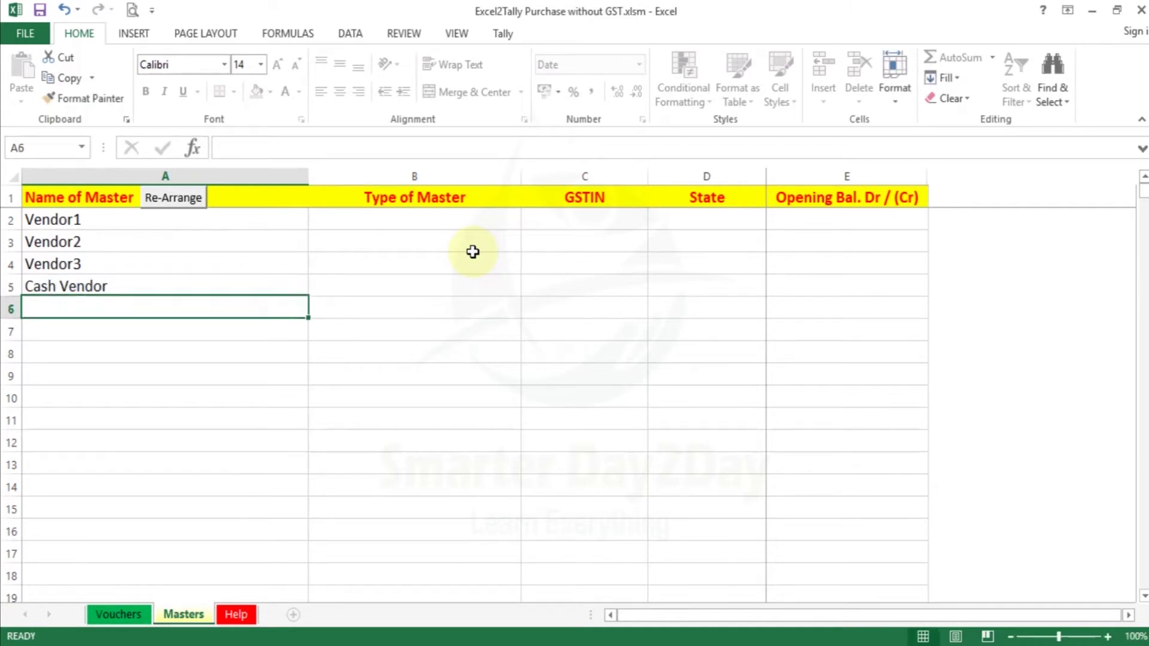
- Change the master name in A5 to Cash Purchase
{"action": "key", "text": "Up"}
{"action": "key", "text": "Up"}
{"action": "key", "text": "Up"}
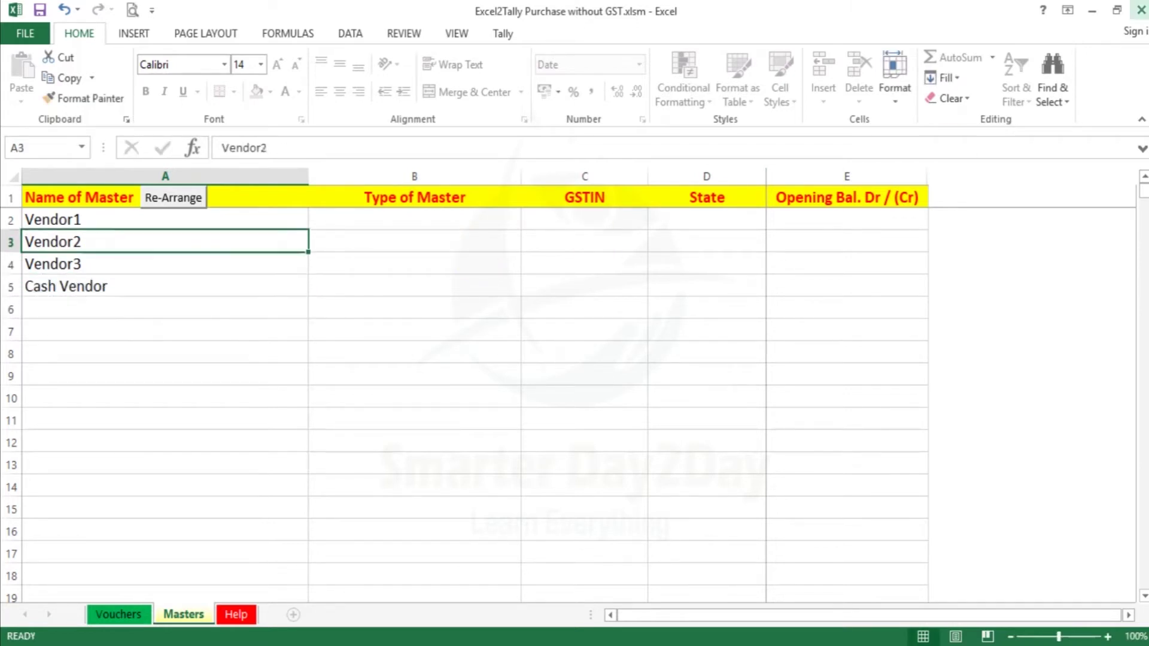
{"action": "key", "text": "Right"}
{"action": "key", "text": "Up"}
{"action": "key", "text": "Down"}
{"action": "key", "text": "Down"}
{"action": "key", "text": "Left"}
{"action": "key", "text": "Down"}
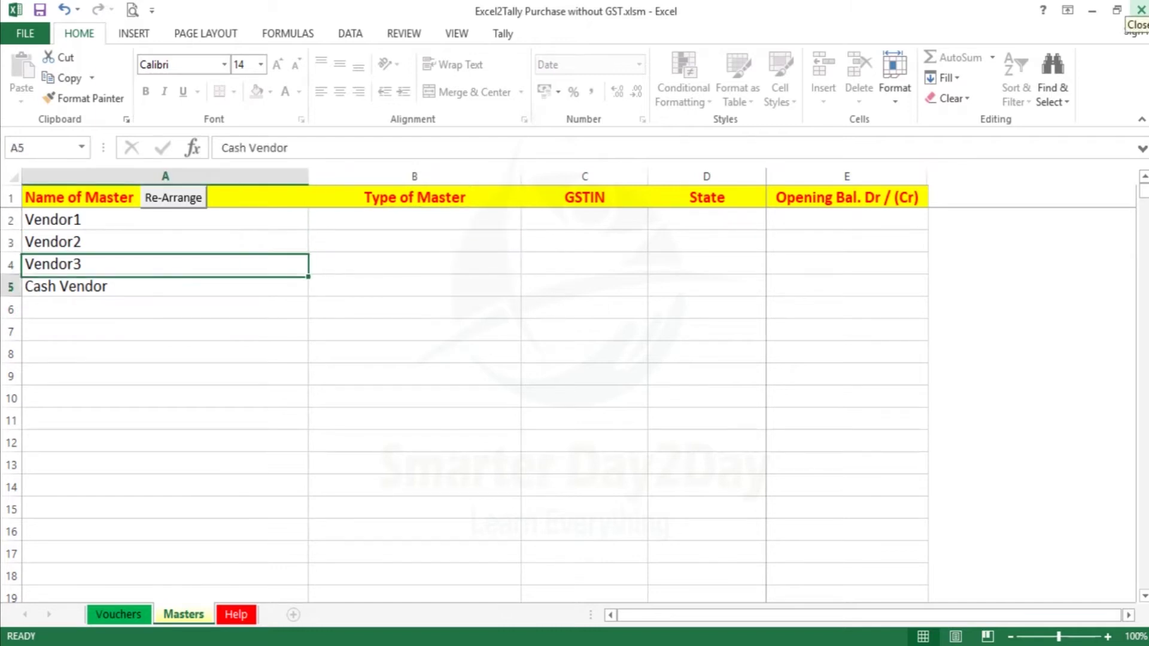
{"action": "key", "text": "F2"}
{"action": "key", "text": "BackSpace"}
{"action": "key", "text": "BackSpace"}
{"action": "key", "text": "BackSpace"}
{"action": "key", "text": "BackSpace"}
{"action": "key", "text": "BackSpace"}
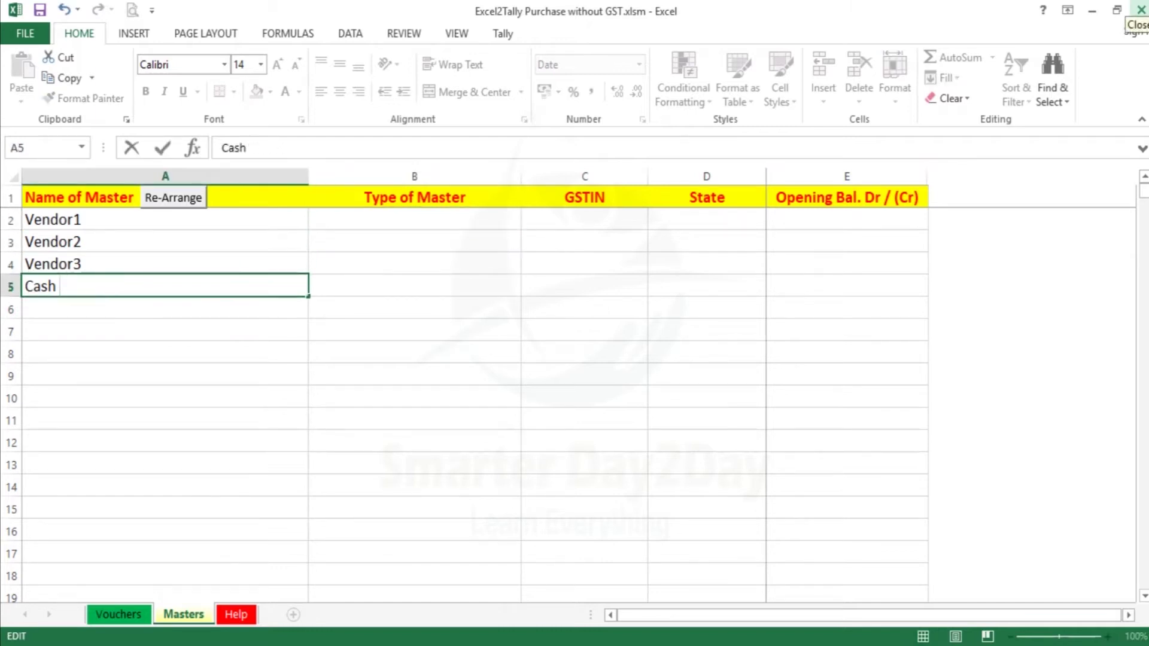
{"action": "type", "text": "Pur"}
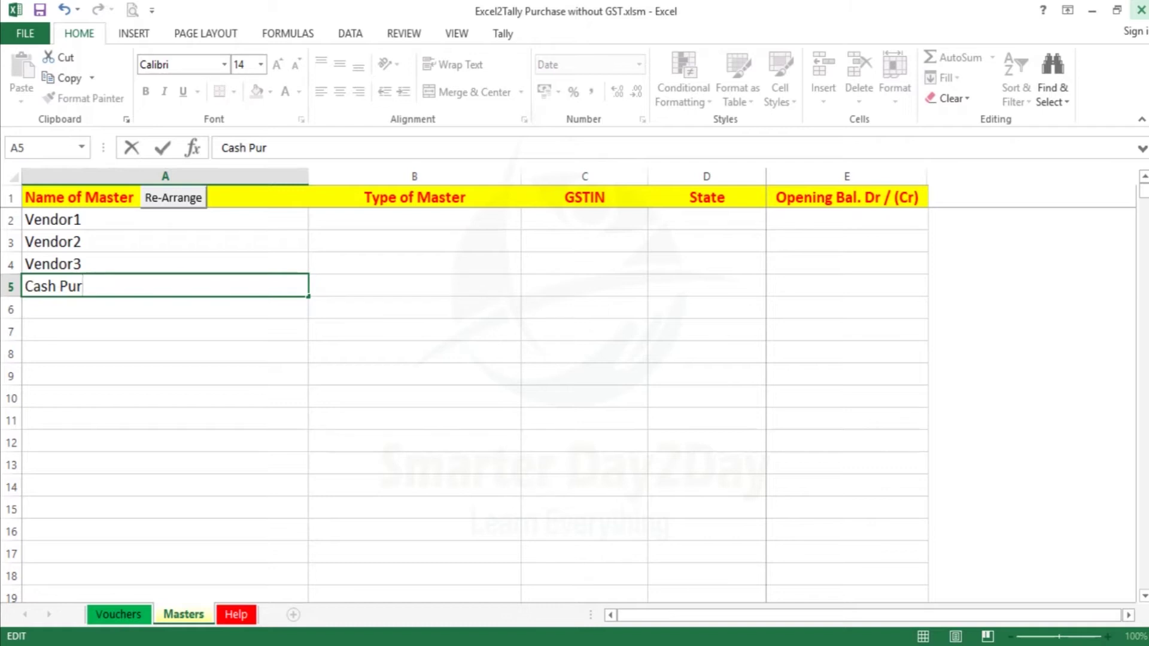
{"action": "type", "text": "chase"}
{"action": "key", "text": "Return"}
{"action": "key", "text": "Up"}
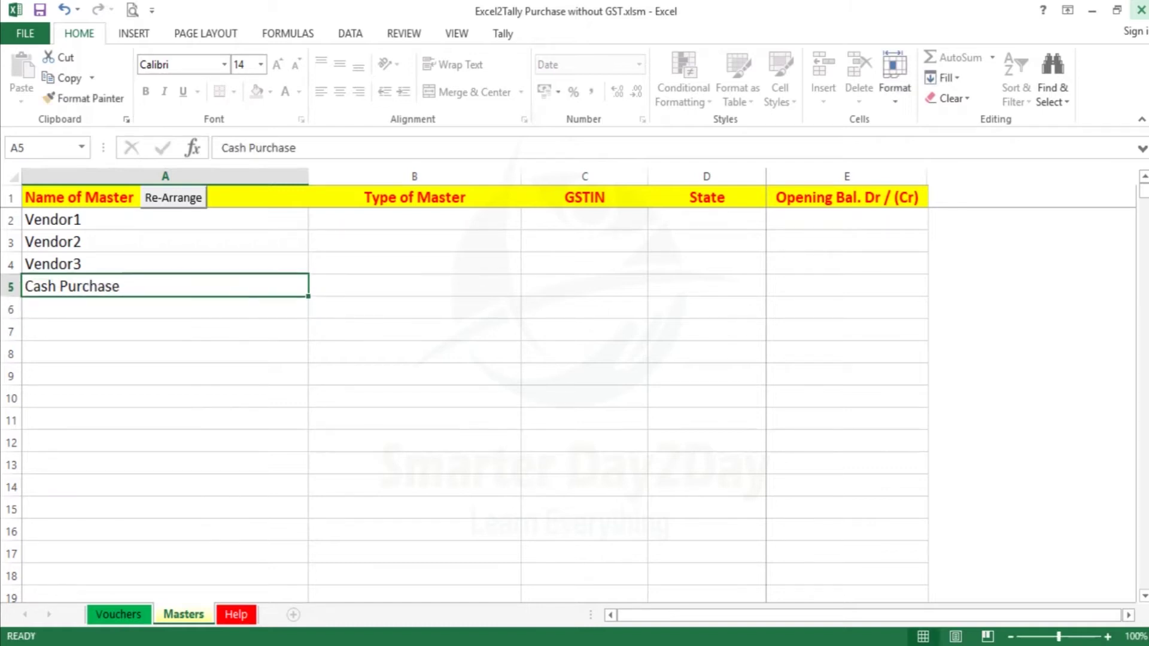
- Set the type of master for Vendor1 to Sundry Creditors
{"action": "key", "text": "Up"}
{"action": "key", "text": "Up"}
{"action": "key", "text": "Up"}
{"action": "key", "text": "Right"}
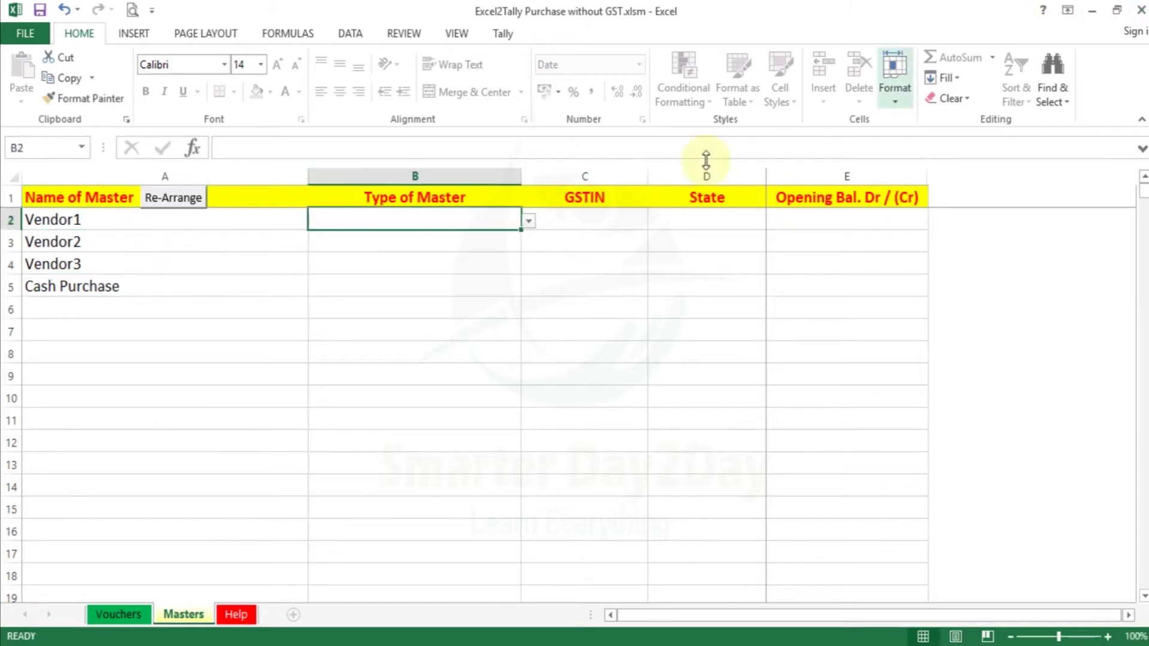
{"action": "left_click", "coordinate": [529, 222]}
{"action": "key", "text": "Down"}
{"action": "key", "text": "Down"}
{"action": "key", "text": "Down"}
{"action": "key", "text": "Down"}
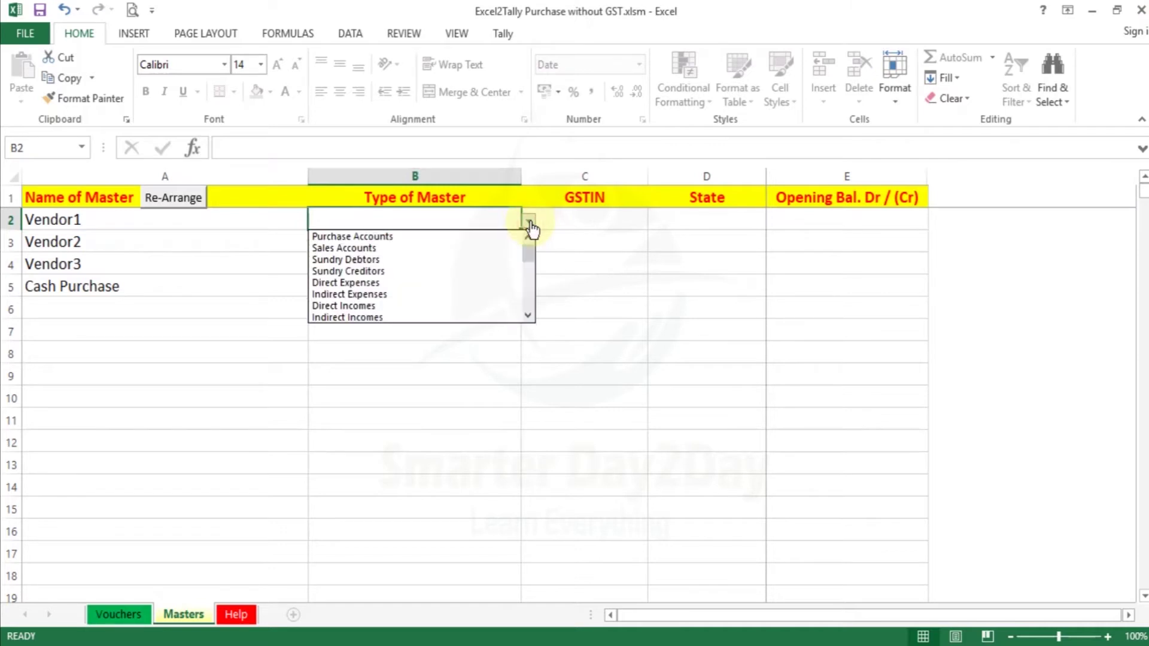
{"action": "key", "text": "Return"}
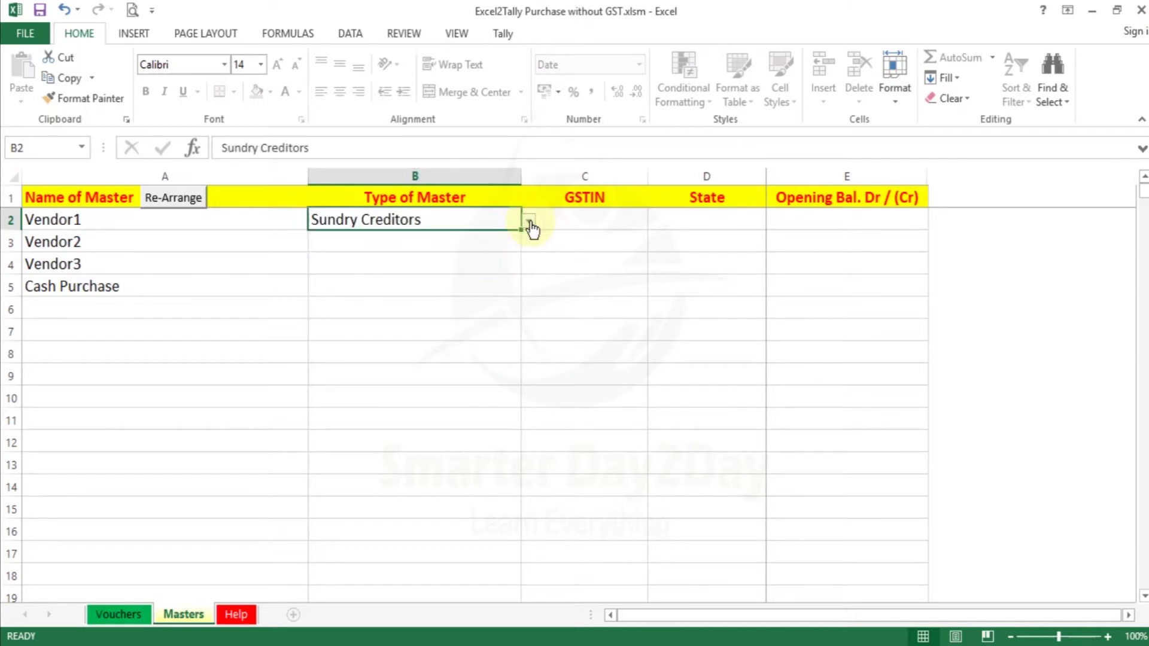
- Copy the Sundry Creditors type from B2 to the other three masters, down to B5
{"action": "key", "text": "ctrl+c"}
{"action": "key", "text": "shift+Down"}
{"action": "key", "text": "shift+Down"}
{"action": "key", "text": "shift+Down"}
{"action": "key", "text": "Return"}
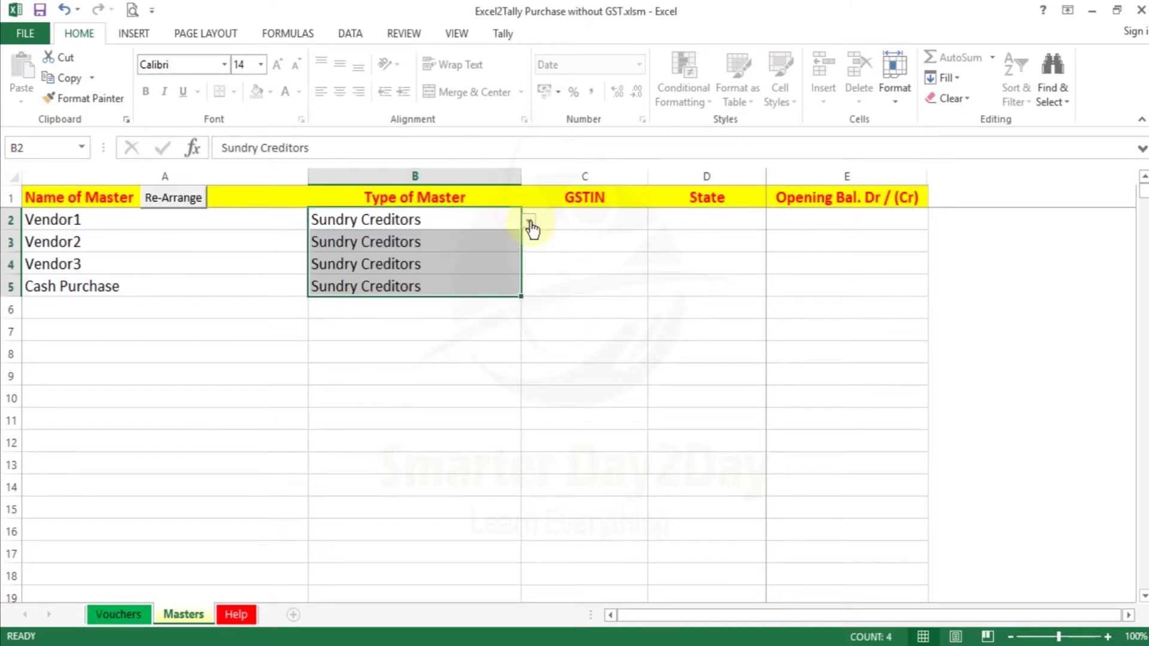
{"action": "key", "text": "Down"}
{"action": "key", "text": "Right"}
{"action": "key", "text": "Right"}
{"action": "key", "text": "Right"}
{"action": "key", "text": "Left"}
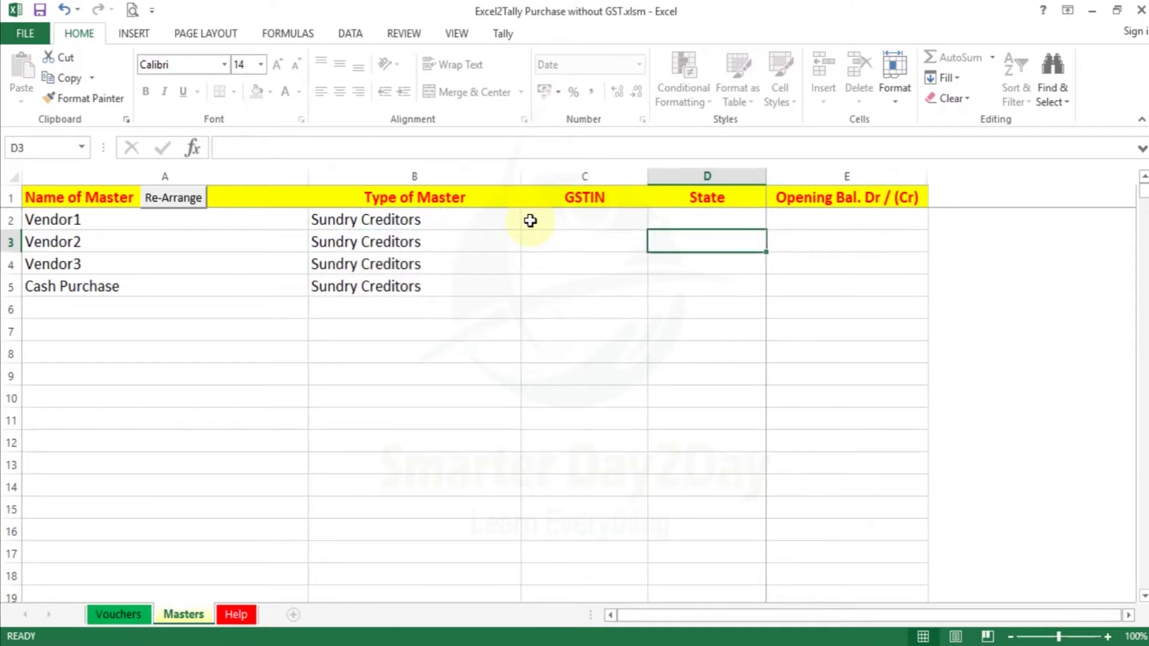
{"action": "key", "text": "Left"}
{"action": "key", "text": "Up"}
{"action": "key", "text": "Right"}
{"action": "key", "text": "Right"}
{"action": "key", "text": "Left"}
{"action": "key", "text": "Left"}
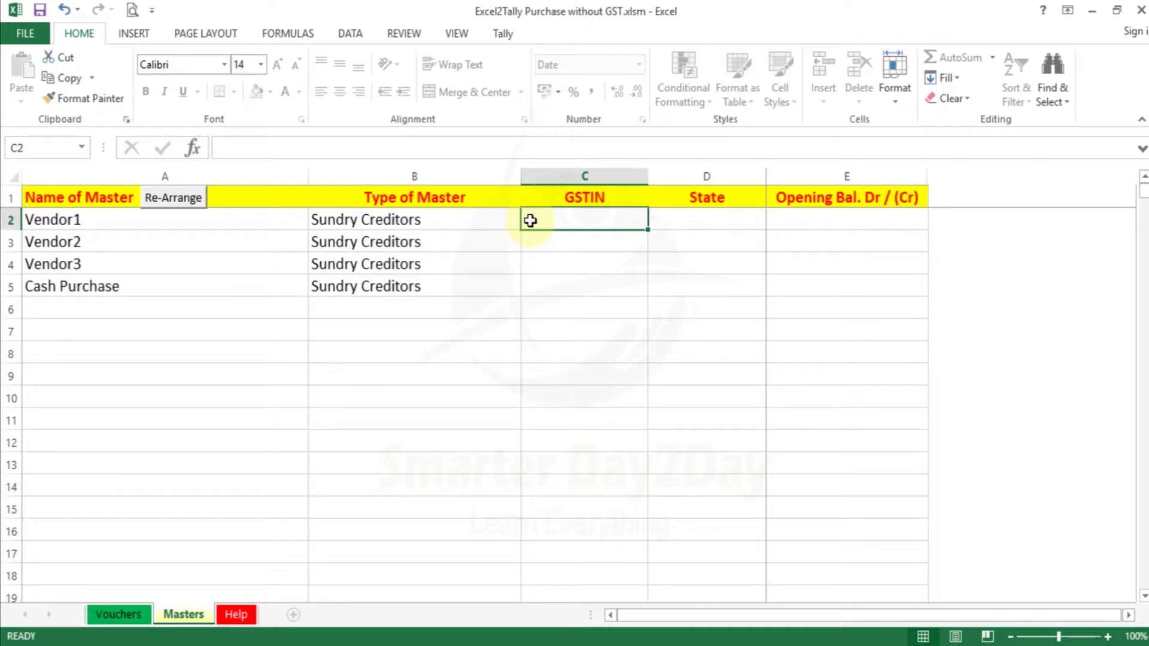
{"action": "key", "text": "Left"}
{"action": "key", "text": "Right"}
{"action": "key", "text": "Right"}
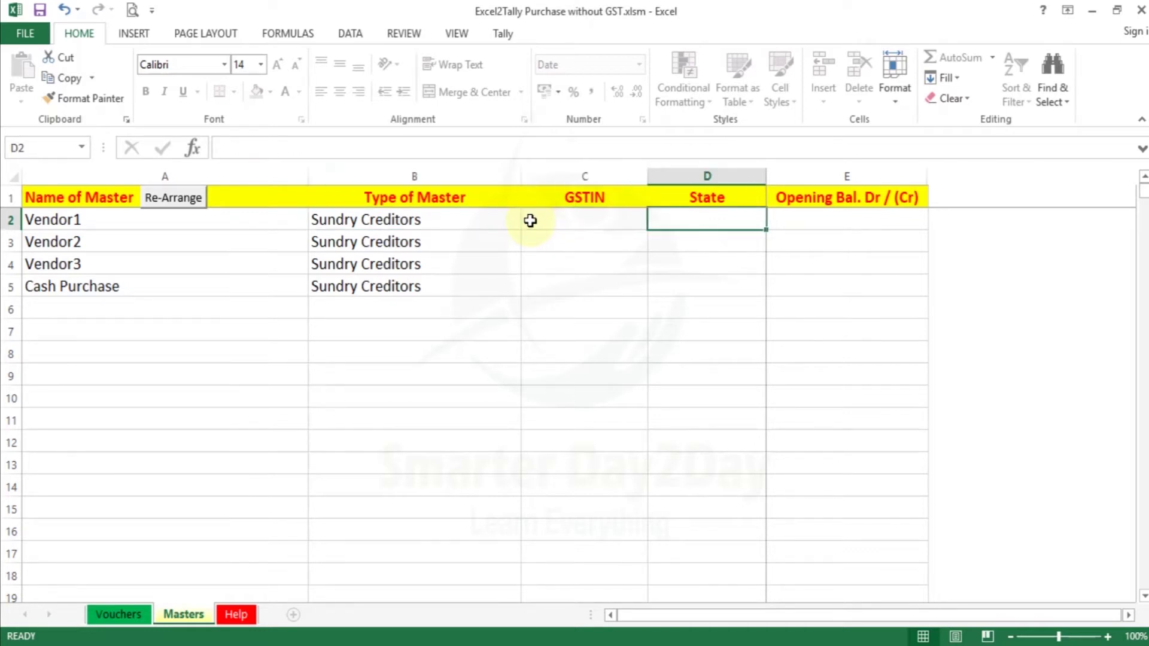
- Enter opening balances of 5000 for Vendor1, 15000 for Vendor2 and 2000 for Vendor3
{"action": "key", "text": "Right"}
{"action": "type", "text": "5000"}
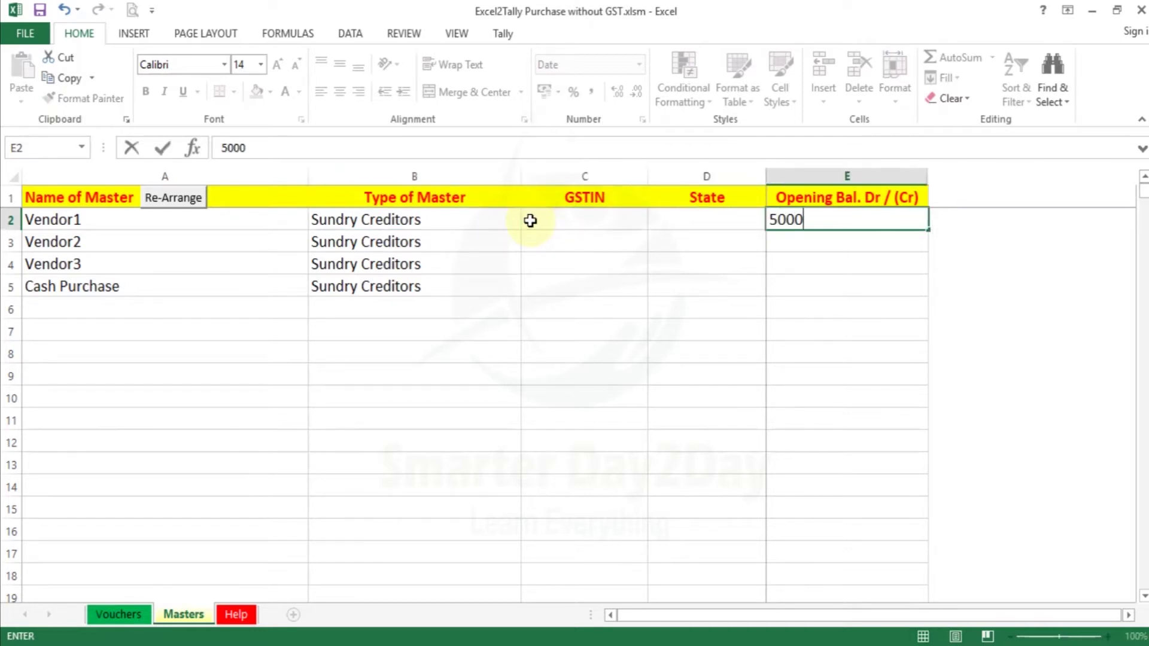
{"action": "key", "text": "Return"}
{"action": "type", "text": "15000"}
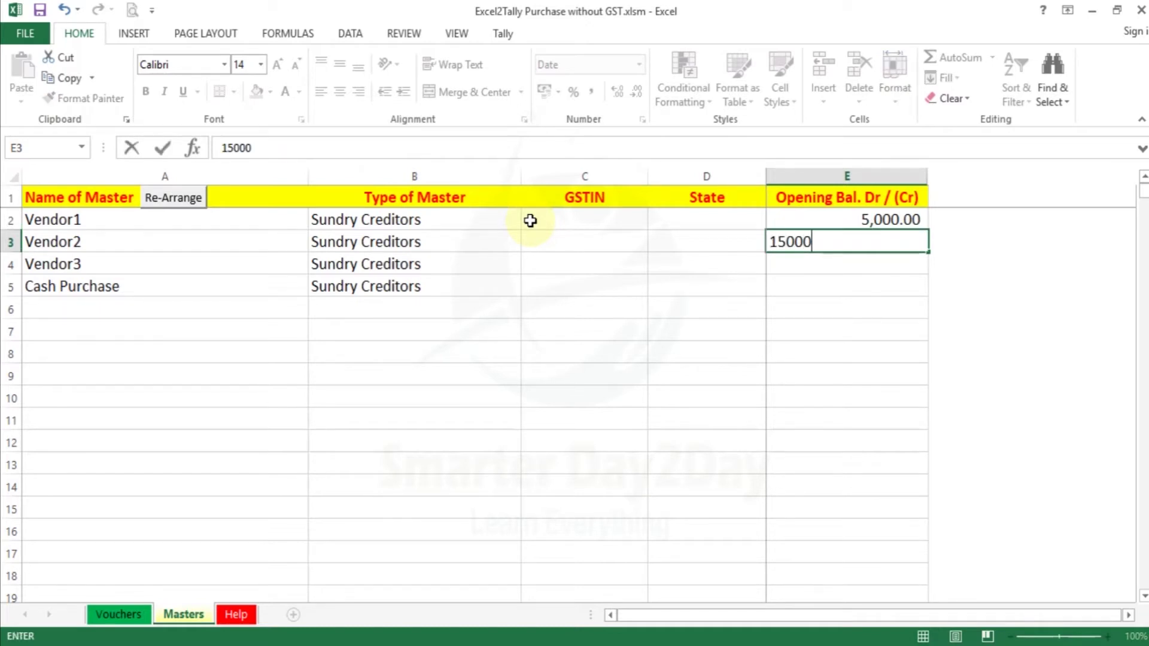
{"action": "key", "text": "Return"}
{"action": "type", "text": "2,000"}
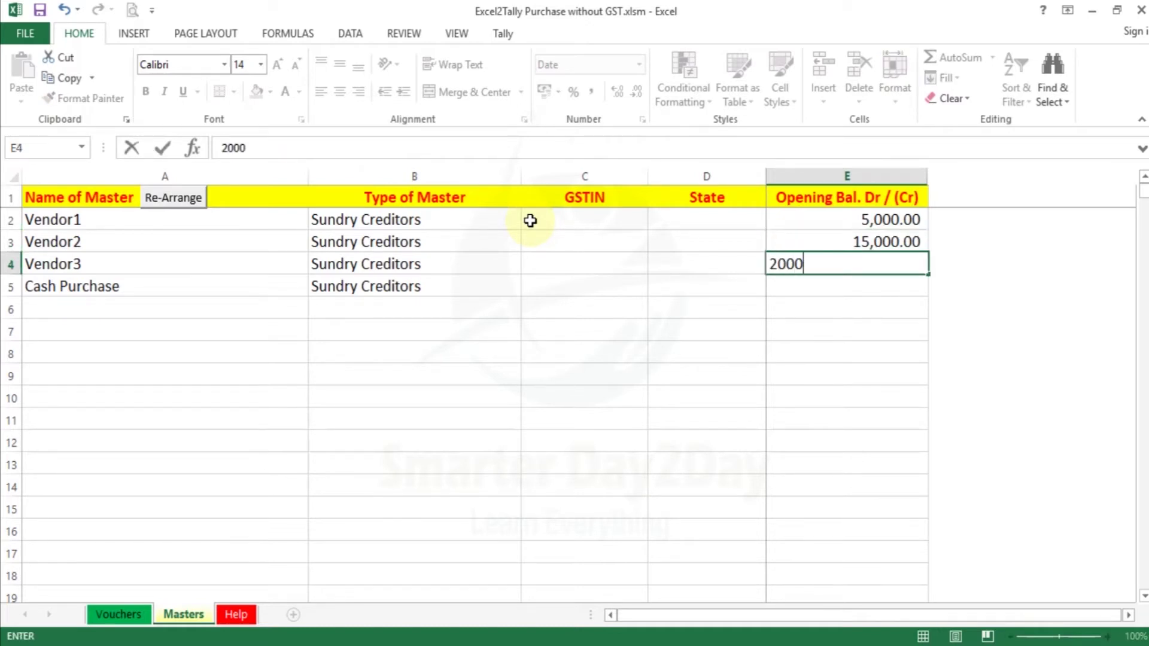
{"action": "key", "text": "Return"}
{"action": "key", "text": "Left"}
{"action": "key", "text": "Right"}
{"action": "key", "text": "Left"}
{"action": "key", "text": "Left"}
{"action": "key", "text": "Left"}
{"action": "key", "text": "Left"}
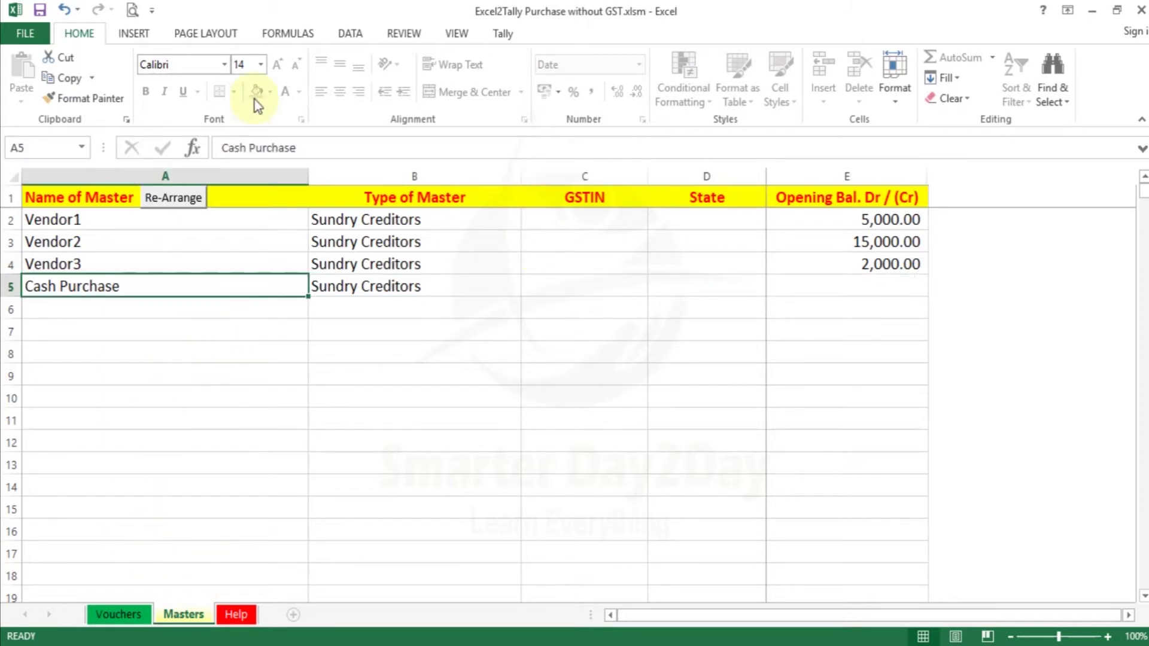
- Start creating the masters XML and copy the path of the Purchase without GST folder from File Explorer
{"action": "left_click", "coordinate": [502, 34]}
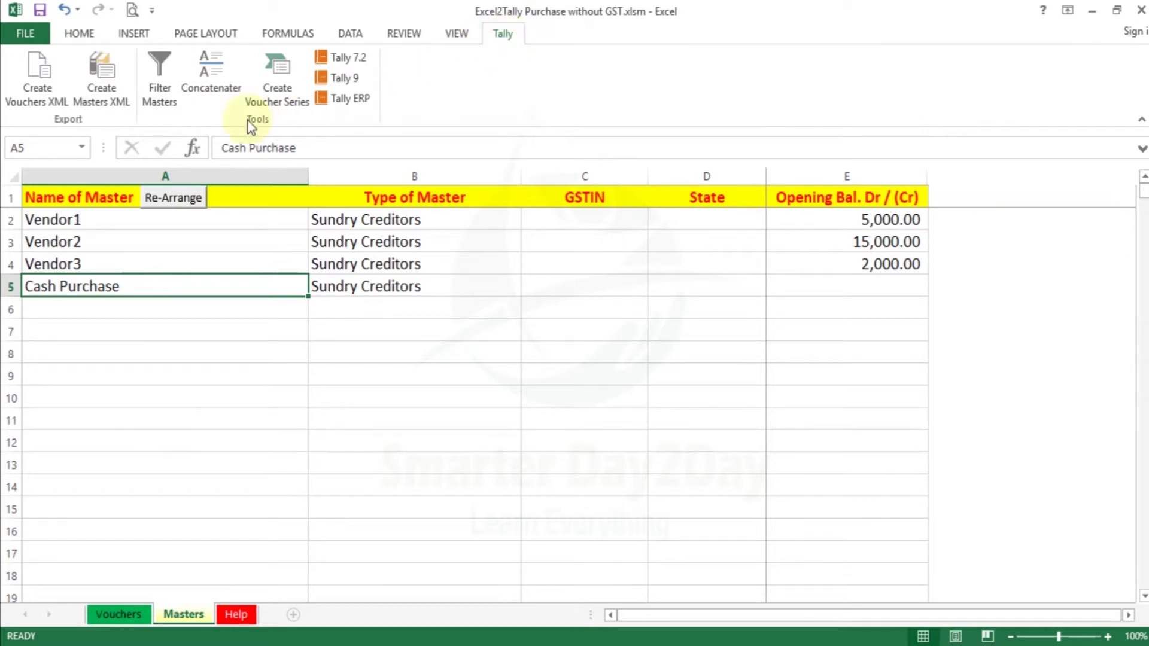
{"action": "left_click", "coordinate": [116, 100]}
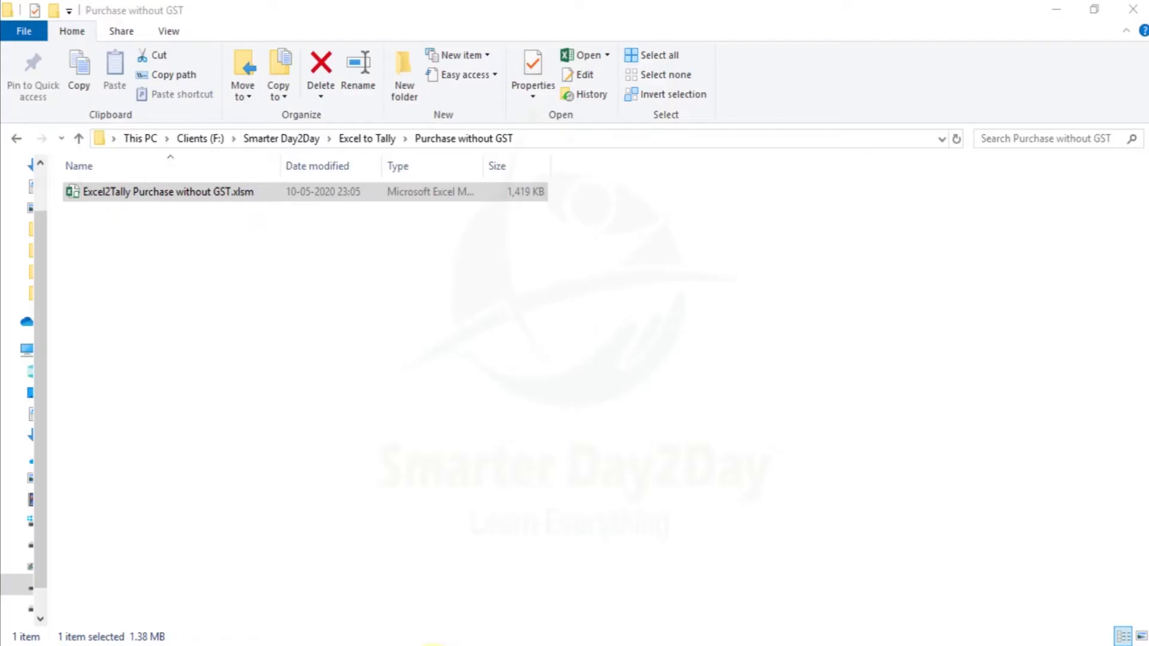
{"action": "left_click", "coordinate": [550, 139]}
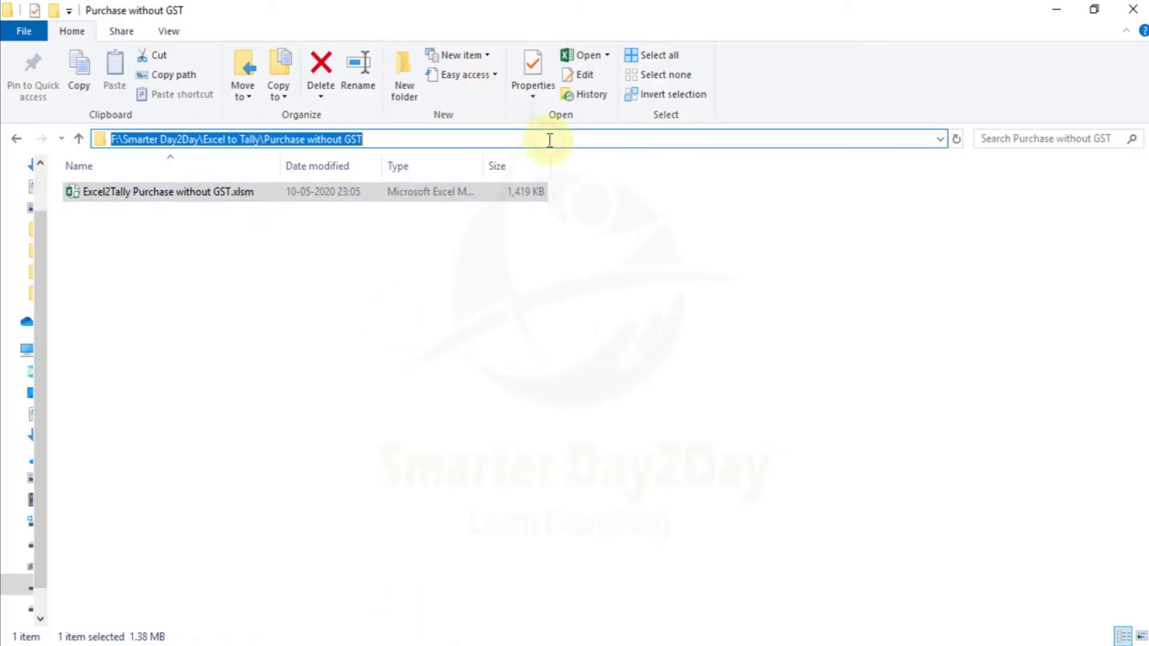
{"action": "left_click", "coordinate": [541, 400]}
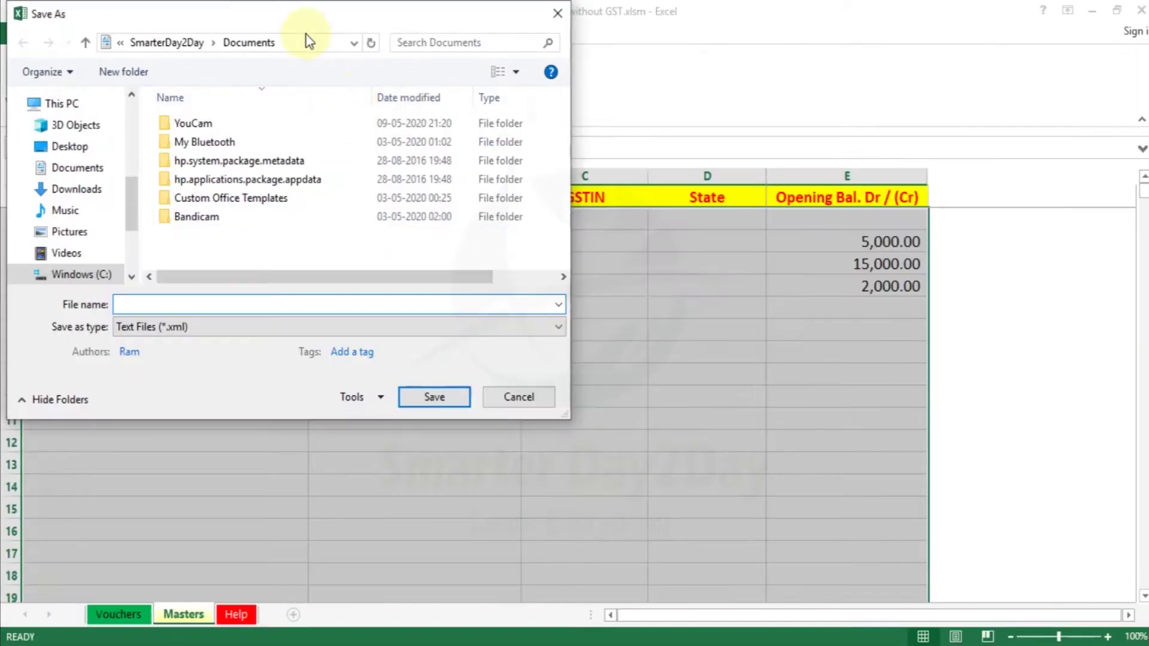
- Save the masters XML as Master in F:\Smarter Day2Day\Excel to Tally\Purchase without GST and decline the automatic import into Tally
{"action": "left_click", "coordinate": [308, 40]}
{"action": "key", "text": "ctrl+v"}
{"action": "key", "text": "Return"}
{"action": "left_click", "coordinate": [280, 303]}
{"action": "type", "text": "Master"}
{"action": "key", "text": "Return"}
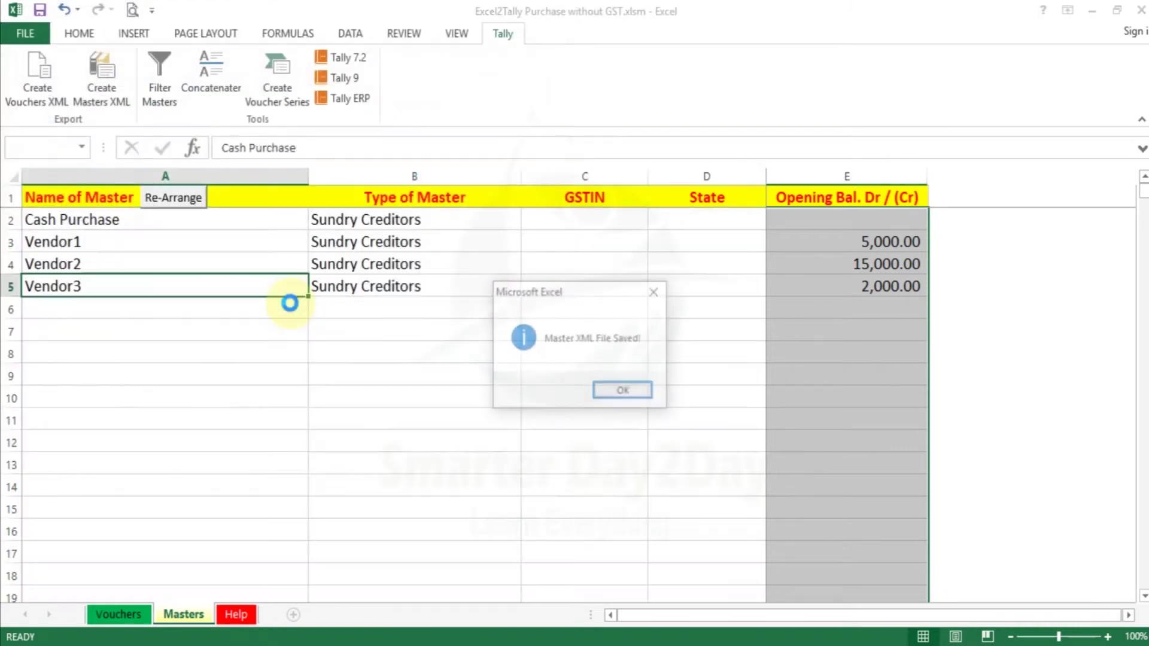
{"action": "left_click", "coordinate": [619, 394]}
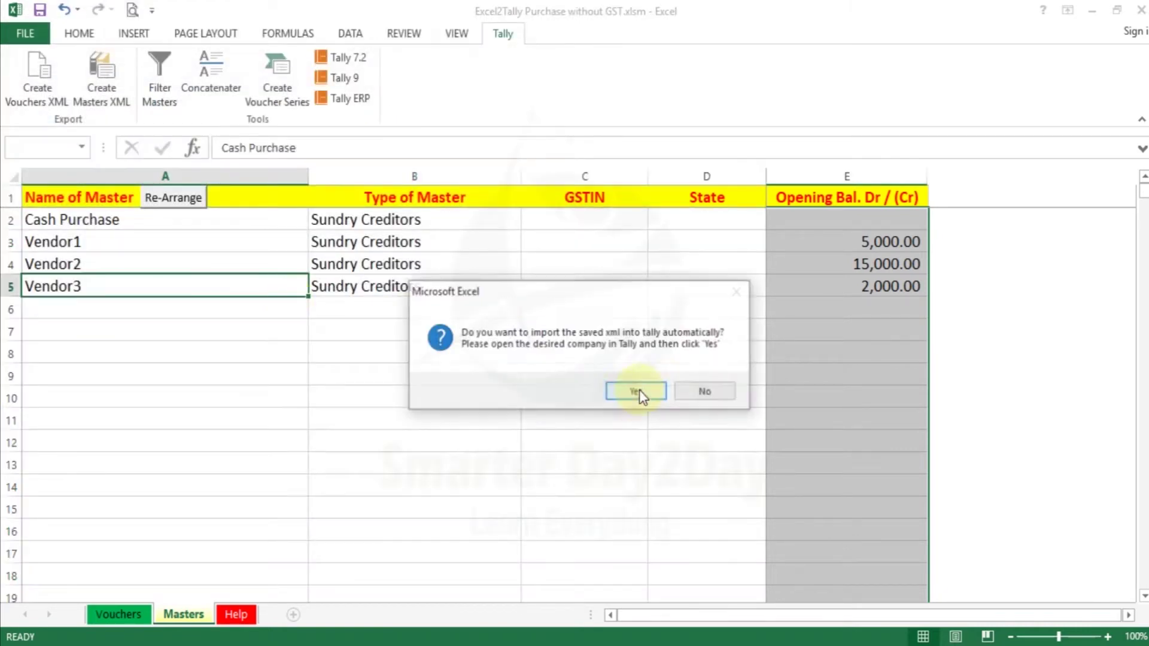
{"action": "left_click", "coordinate": [694, 391]}
- Switch to File Explorer and copy the full path of Master.xml in the Purchase without GST folder
{"action": "left_click", "coordinate": [451, 640]}
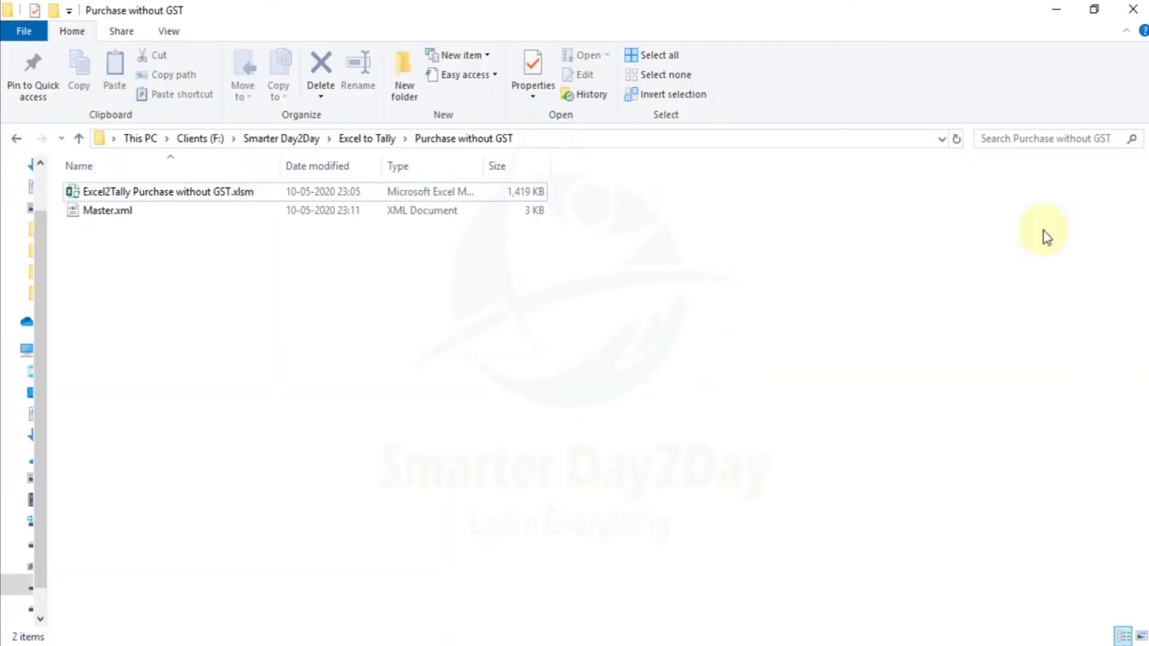
{"action": "left_click", "coordinate": [540, 138]}
{"action": "left_click", "coordinate": [541, 139]}
{"action": "key", "text": "Down"}
{"action": "key", "text": "Down"}
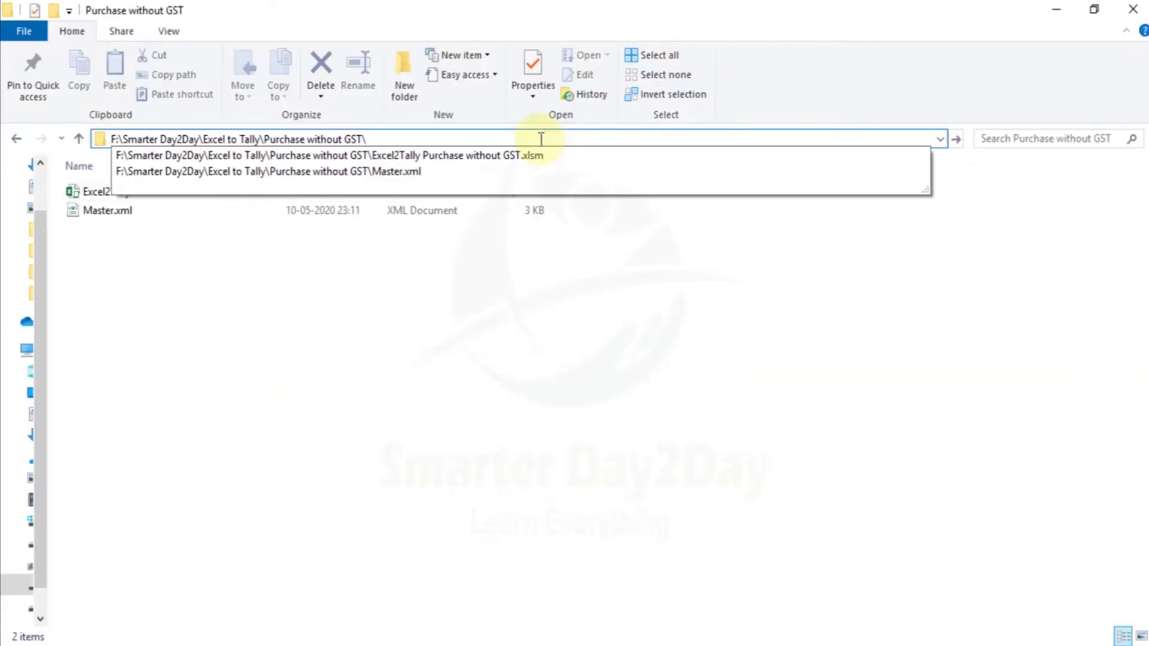
{"action": "key", "text": "ctrl+a"}
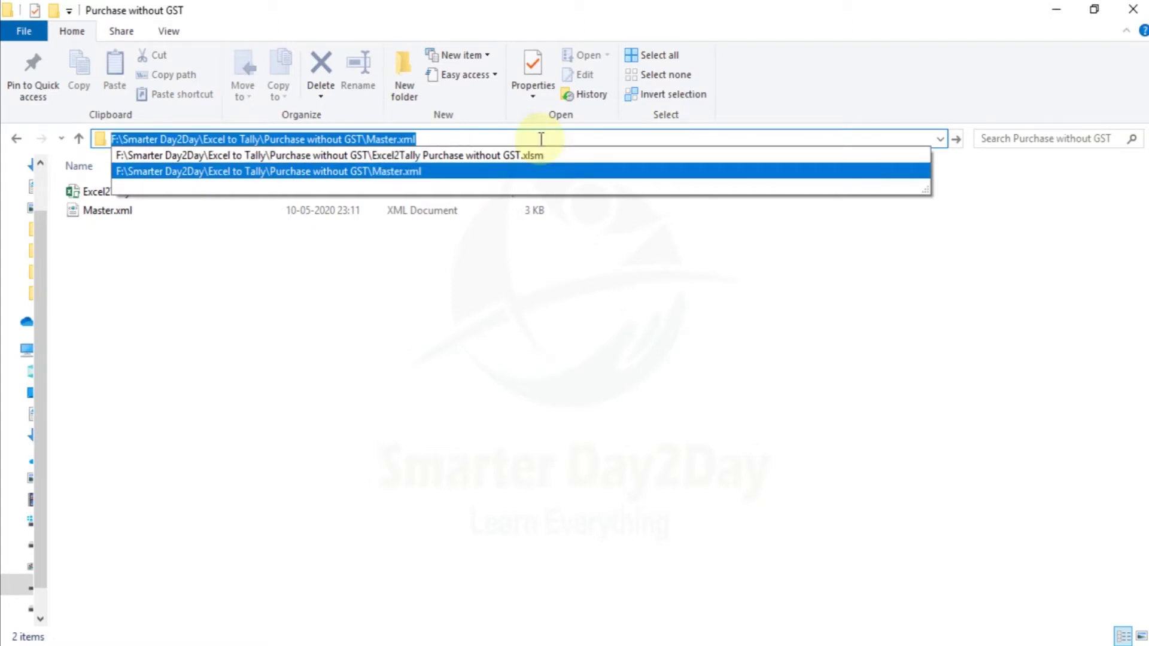
{"action": "left_click", "coordinate": [254, 327]}
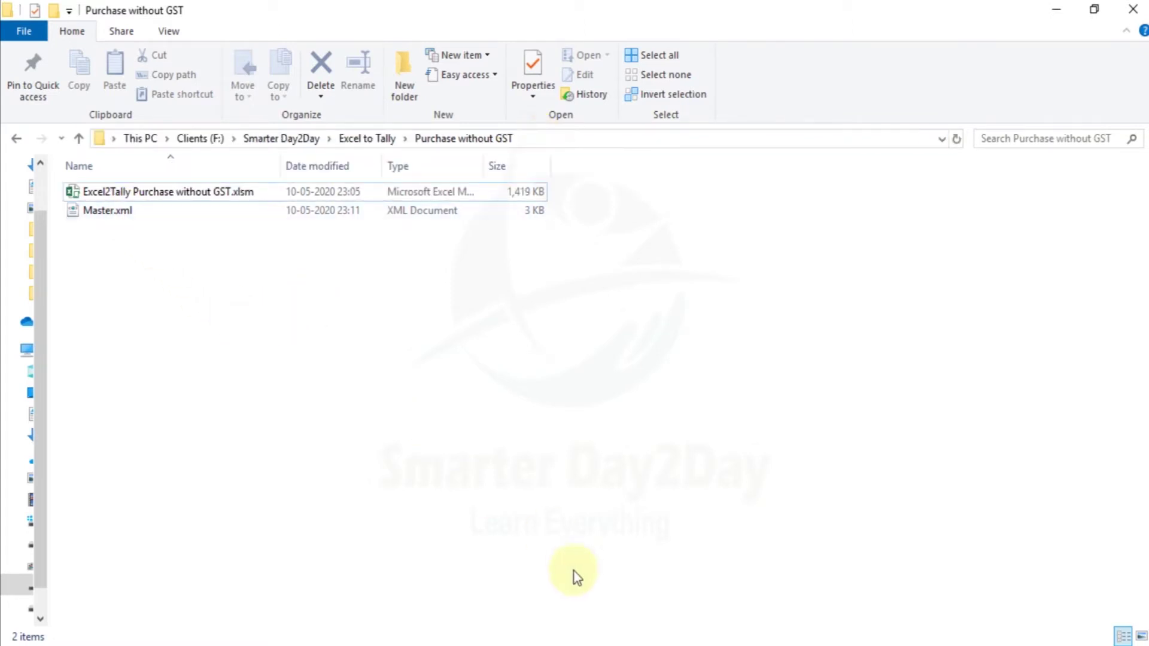
- Switch to Tally.ERP 9 and import masters from F:\Smarter Day2Day\Excel to Tally\Purchase without GST\Master.xml, treating existing entries as Modify with new data
{"action": "left_click", "coordinate": [532, 641]}
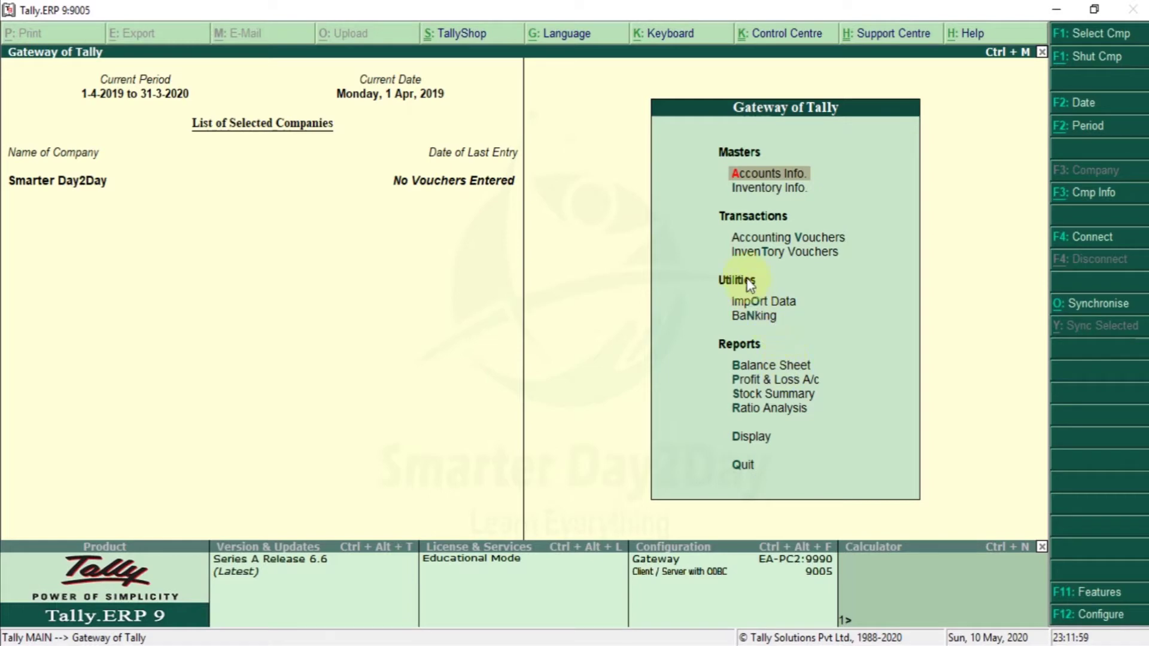
{"action": "double_click", "coordinate": [788, 303]}
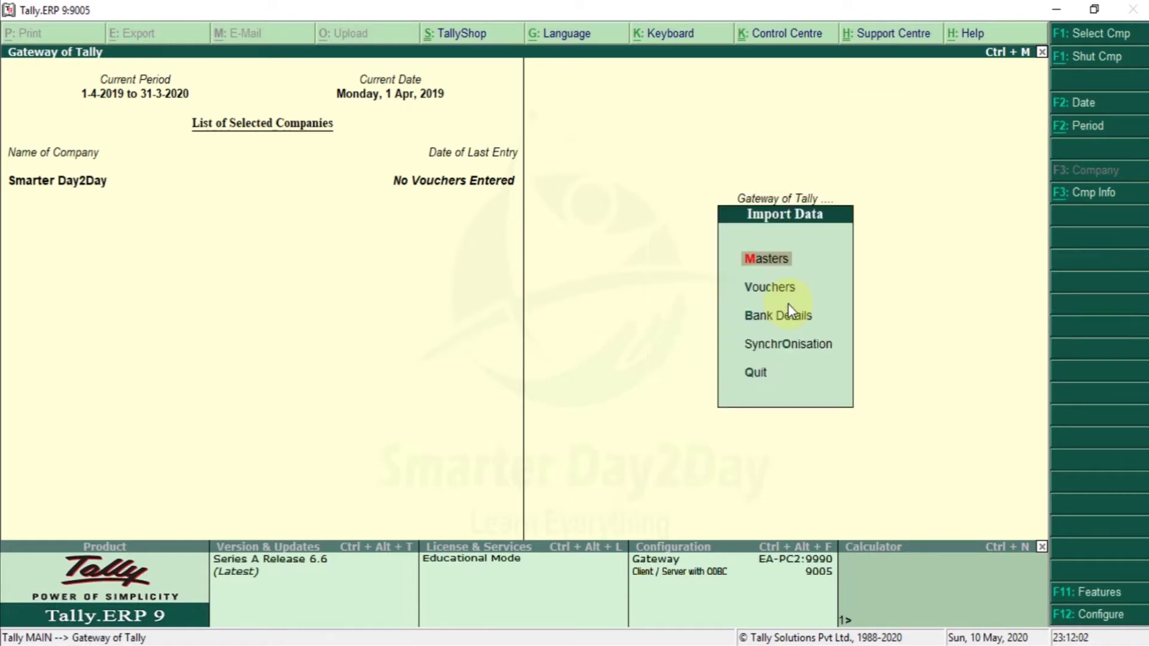
{"action": "key", "text": "Return"}
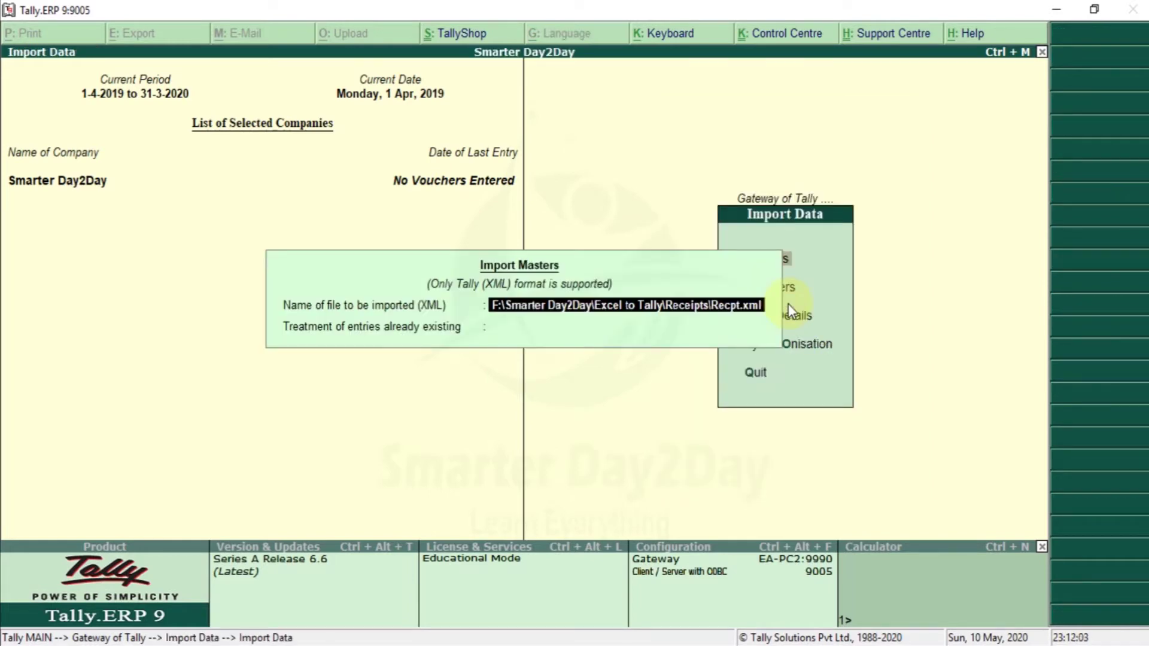
{"action": "key", "text": "ctrl+alt+v"}
{"action": "key", "text": "Return"}
{"action": "key", "text": "Down"}
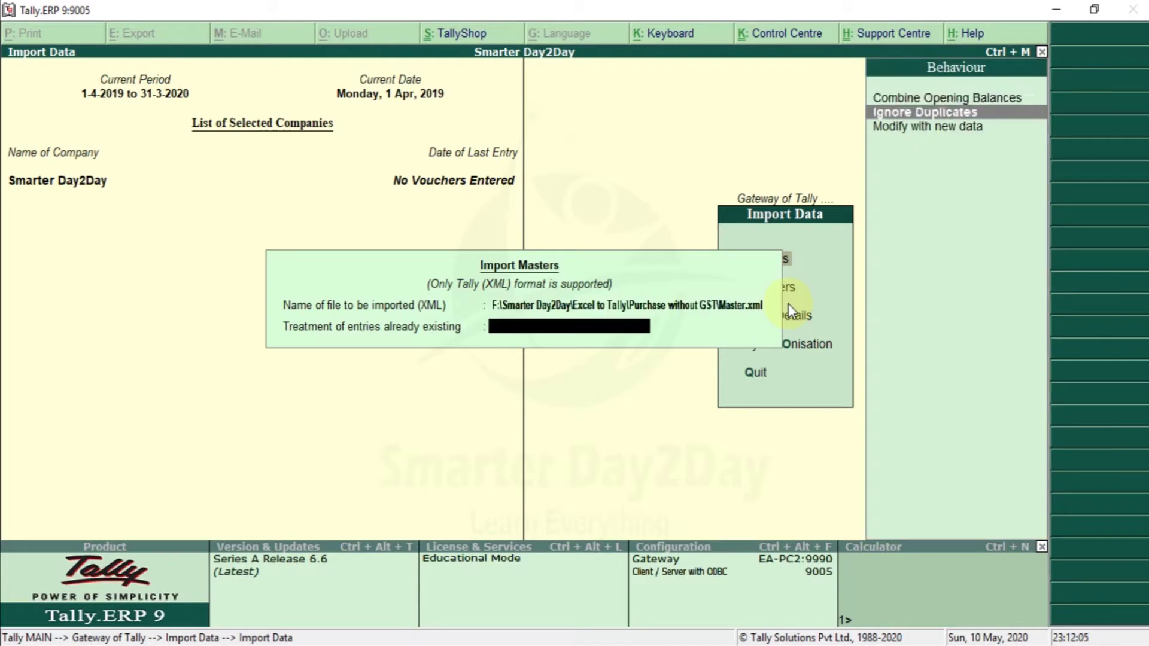
{"action": "key", "text": "Down"}
{"action": "key", "text": "Return"}
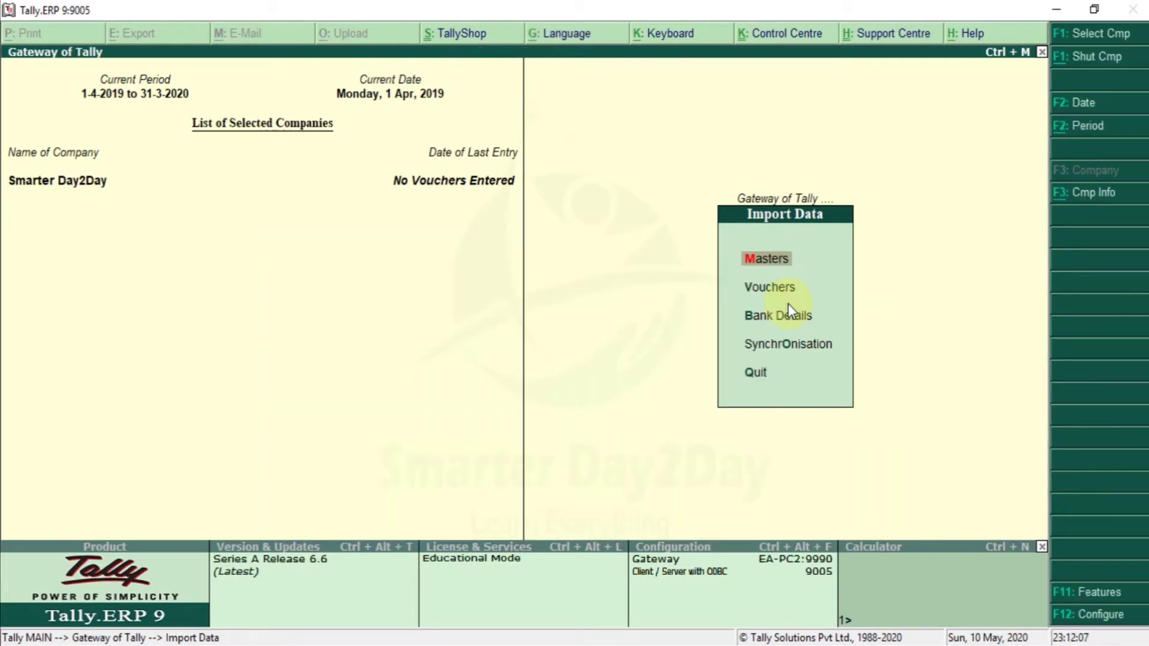
{"action": "key", "text": "Escape"}
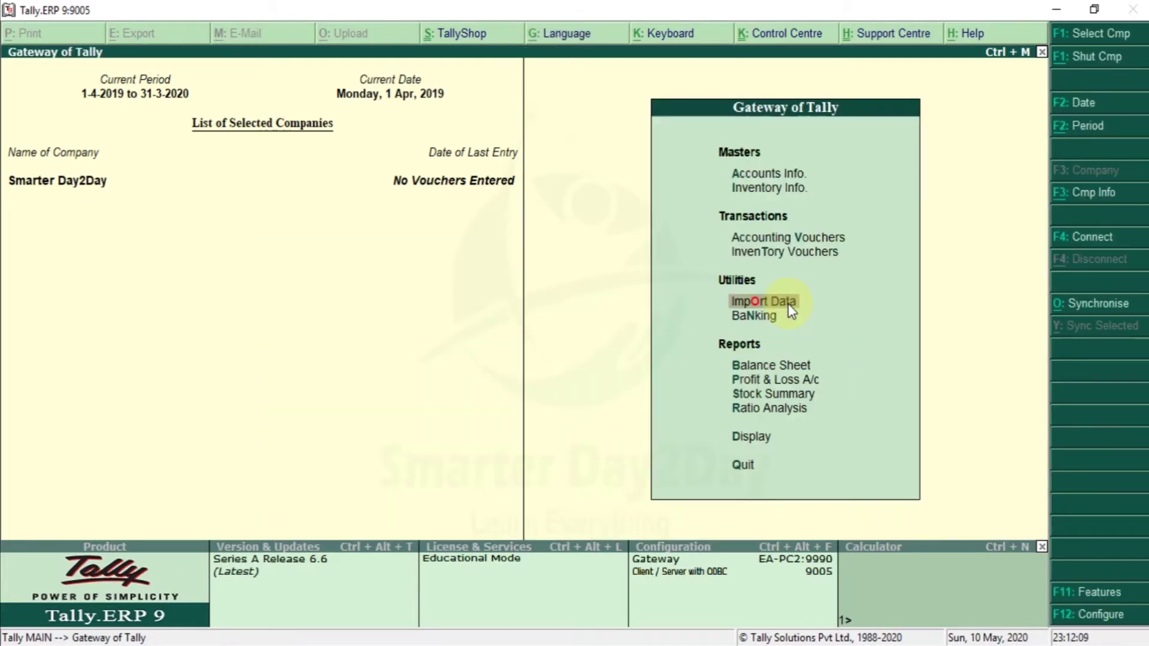
- Open the ledger list for alteration, check it for Cash Purchase, Vendor1, Vendor2 and Vendor3, and leave without changes
{"action": "key", "text": "a"}
{"action": "key", "text": "l"}
{"action": "key", "text": "a"}
{"action": "key", "text": "Down"}
{"action": "key", "text": "Down"}
{"action": "key", "text": "Down"}
{"action": "key", "text": "Down"}
{"action": "key", "text": "Down"}
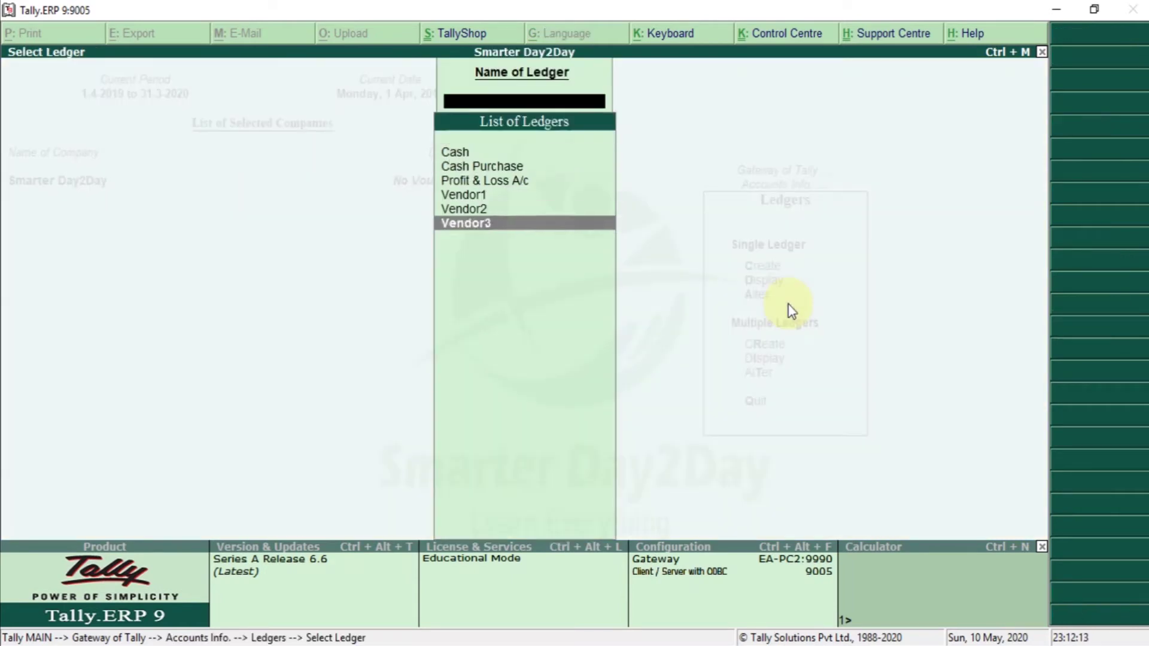
{"action": "key", "text": "Up"}
{"action": "key", "text": "Up"}
{"action": "key", "text": "Up"}
{"action": "key", "text": "Up"}
{"action": "key", "text": "Down"}
{"action": "key", "text": "Down"}
{"action": "key", "text": "Down"}
{"action": "key", "text": "Down"}
{"action": "key", "text": "Up"}
{"action": "key", "text": "Up"}
{"action": "key", "text": "Up"}
{"action": "key", "text": "Up"}
{"action": "key", "text": "Down"}
{"action": "key", "text": "Down"}
{"action": "key", "text": "Down"}
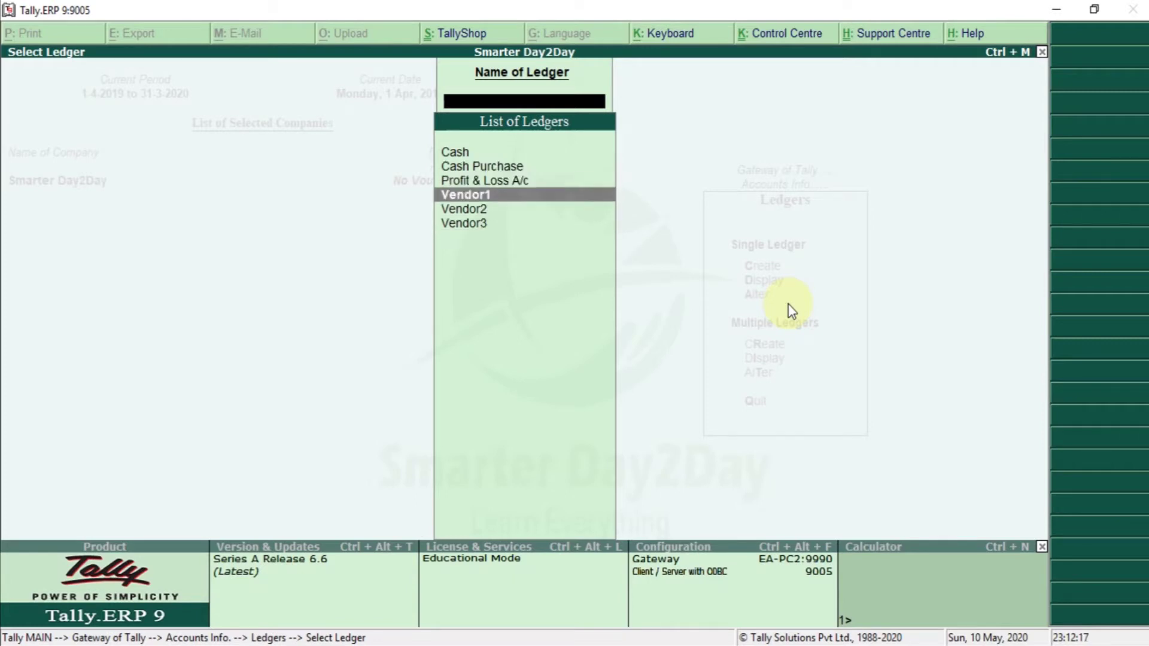
{"action": "key", "text": "Down"}
{"action": "key", "text": "Escape"}
{"action": "key", "text": "Escape"}
{"action": "key", "text": "Escape"}
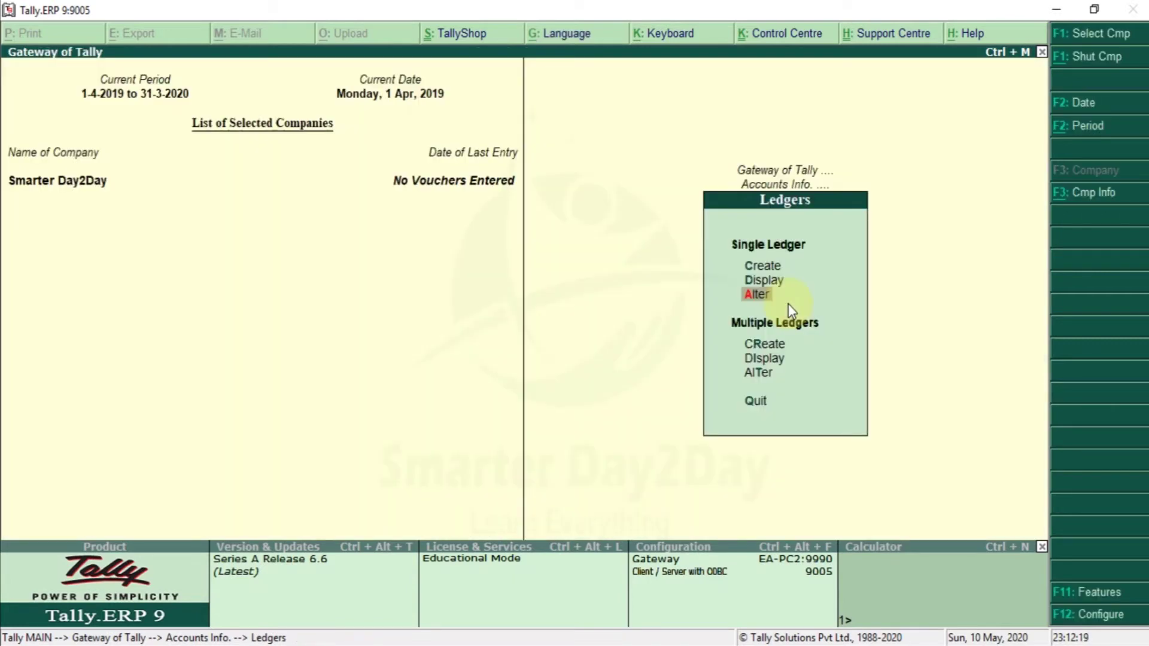
- Switch to the Excel2Tally Purchase without GST workbook and enter 01/04/2019 as the first date on the Vouchers sheet
{"action": "key", "text": "alt+Tab"}
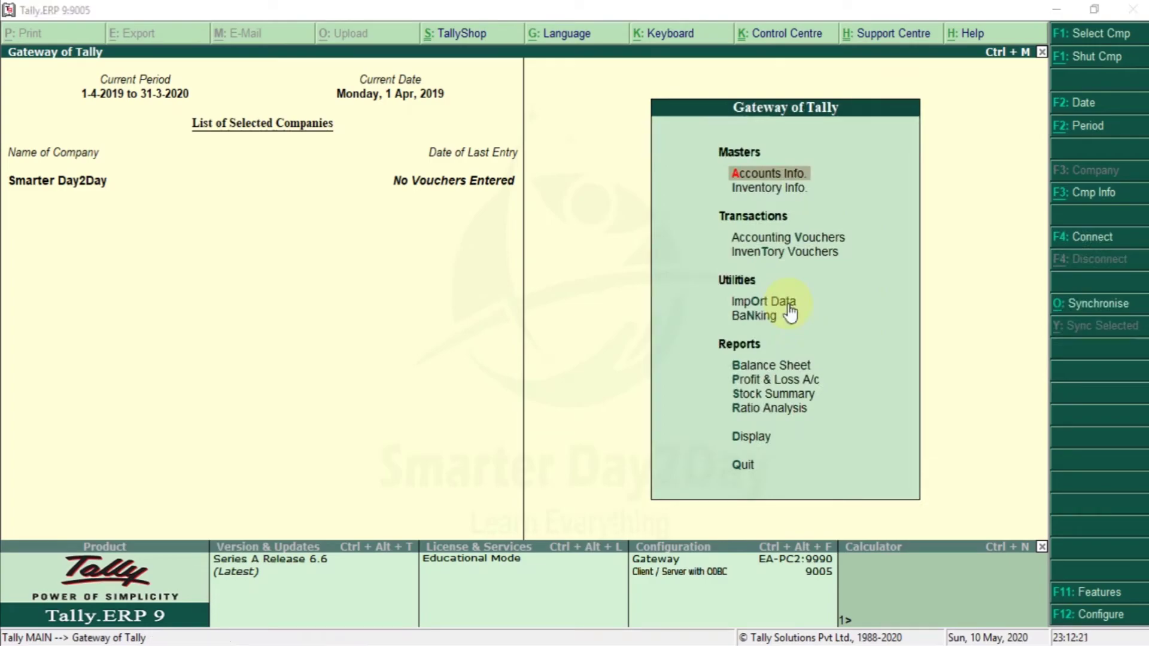
{"action": "left_click", "coordinate": [584, 339]}
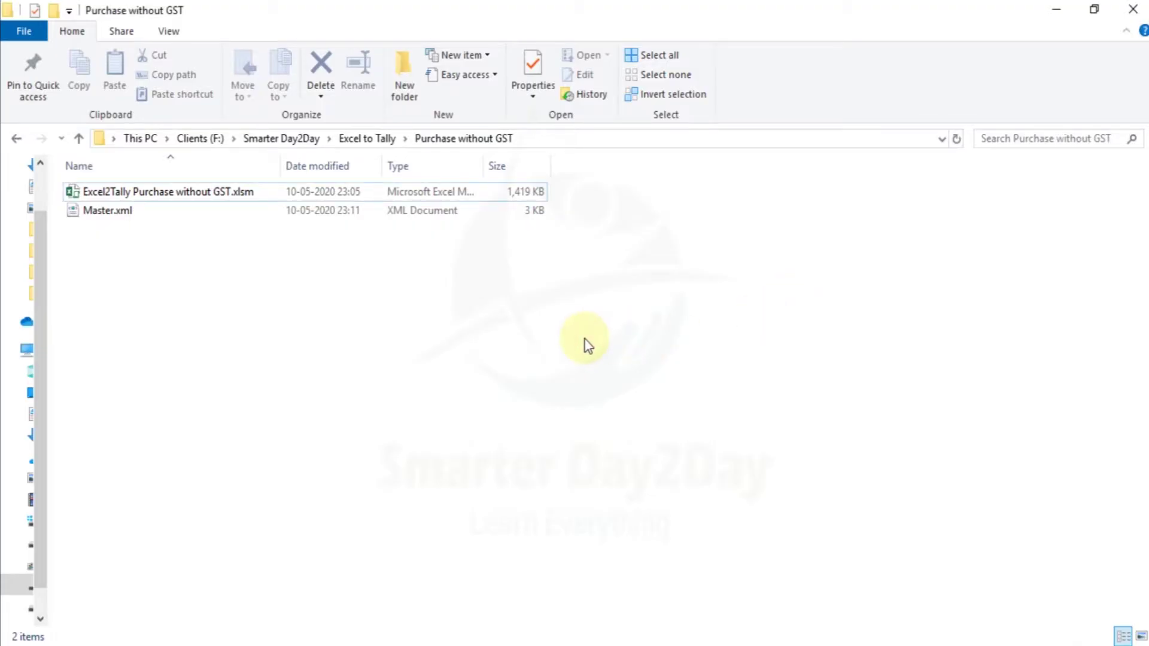
{"action": "left_click", "coordinate": [567, 636]}
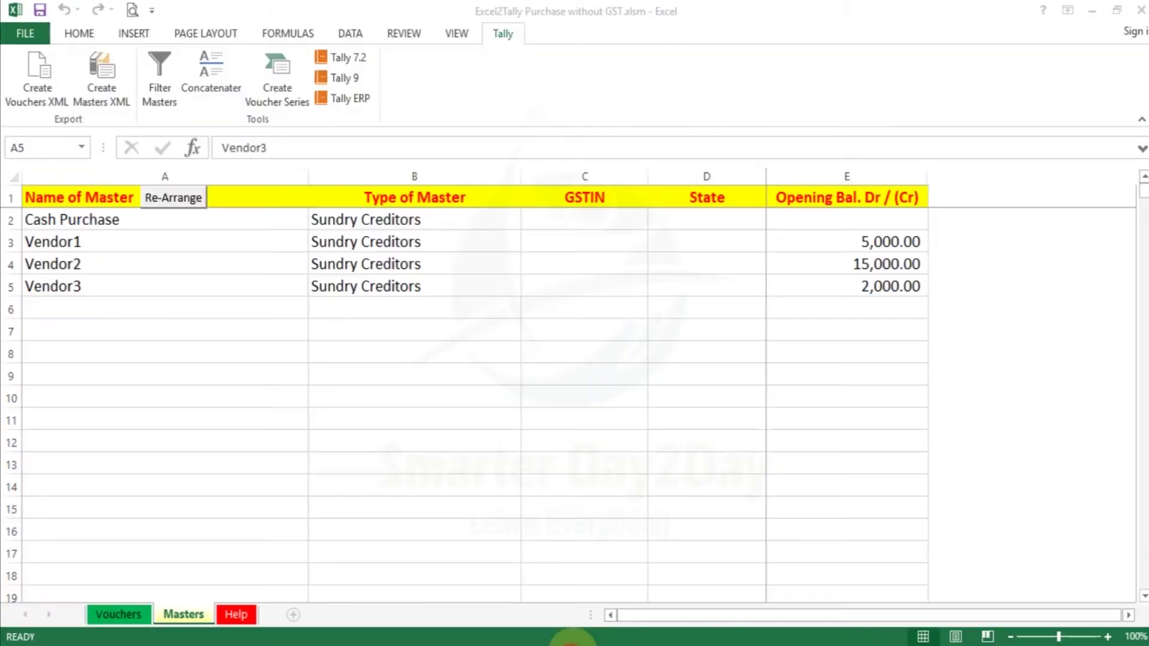
{"action": "left_click", "coordinate": [117, 614]}
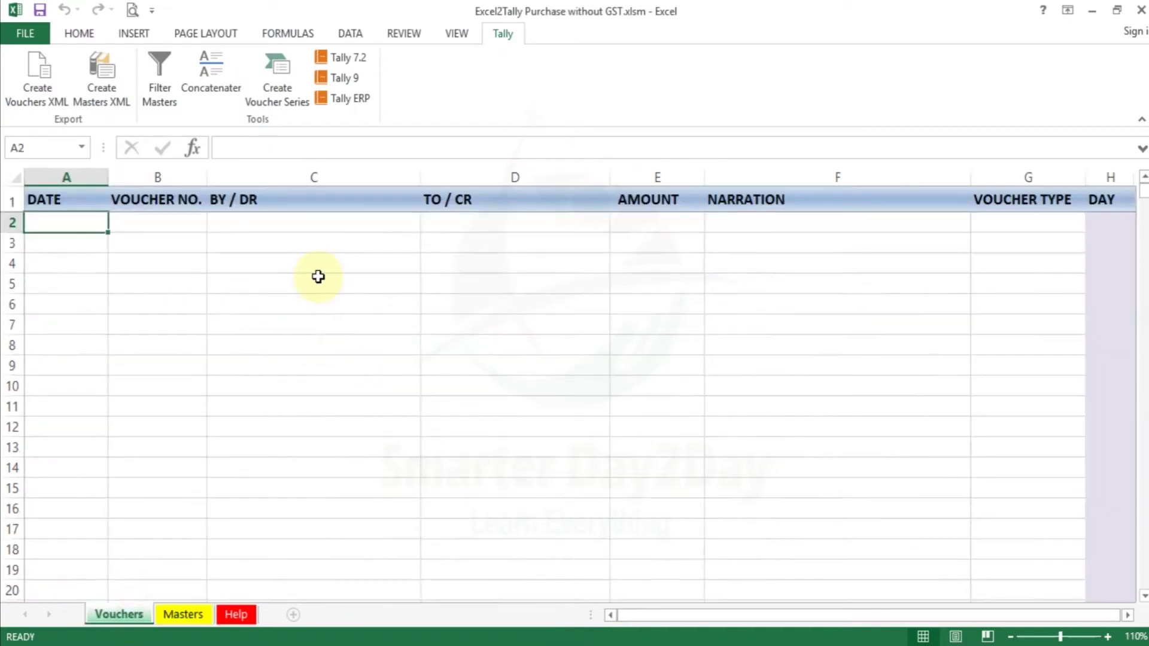
{"action": "type", "text": "01"}
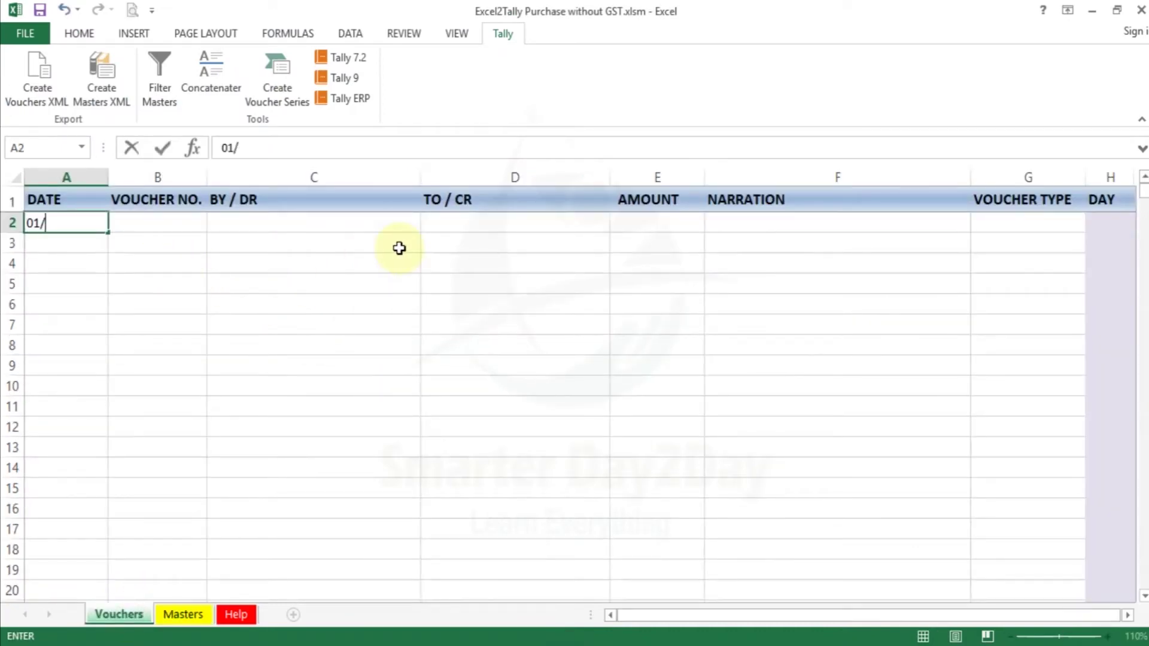
{"action": "type", "text": "/04/2019"}
{"action": "key", "text": "Return"}
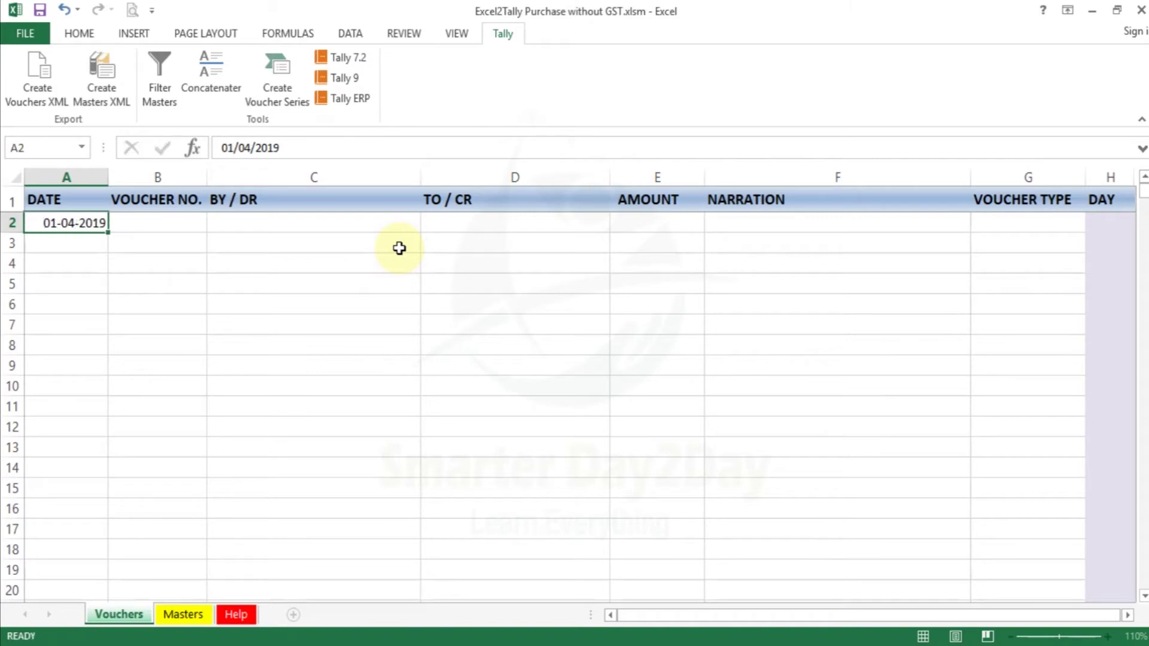
- Copy the four names Cash Purchase to Vendor3 from the Masters sheet into the Vouchers sheet's BY / DR column, starting at C2
{"action": "left_click", "coordinate": [183, 614]}
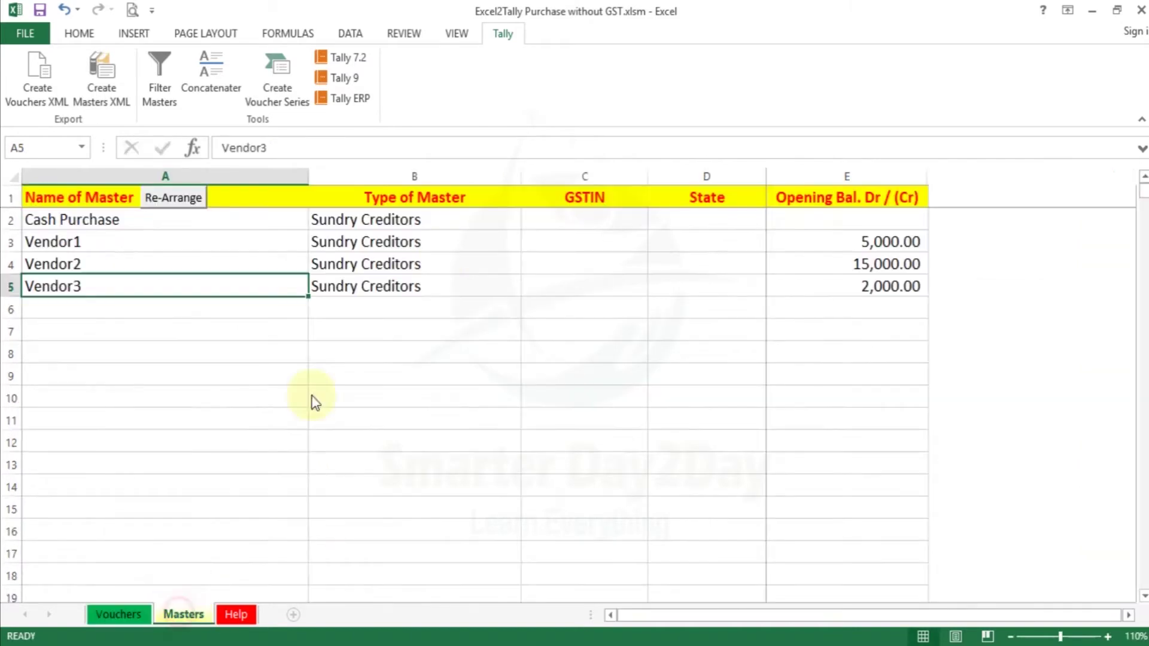
{"action": "key", "text": "Up"}
{"action": "key", "text": "Up"}
{"action": "key", "text": "Up"}
{"action": "key", "text": "shift+Down"}
{"action": "key", "text": "shift+Down"}
{"action": "key", "text": "shift+Down"}
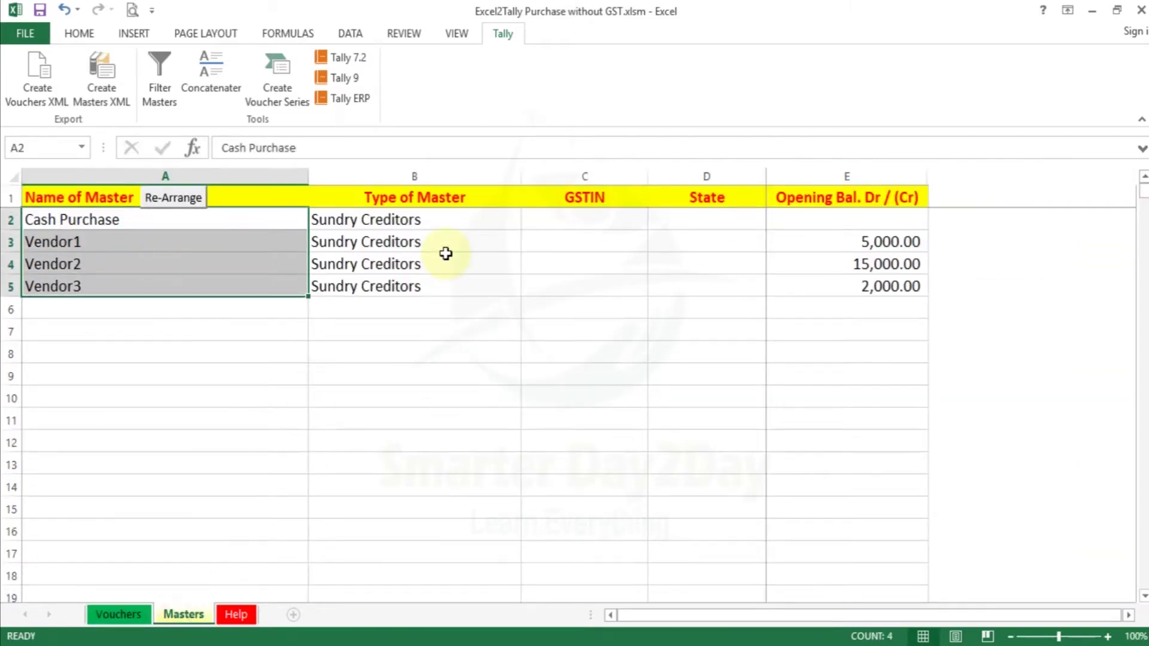
{"action": "key", "text": "ctrl+c"}
{"action": "left_click", "coordinate": [118, 613]}
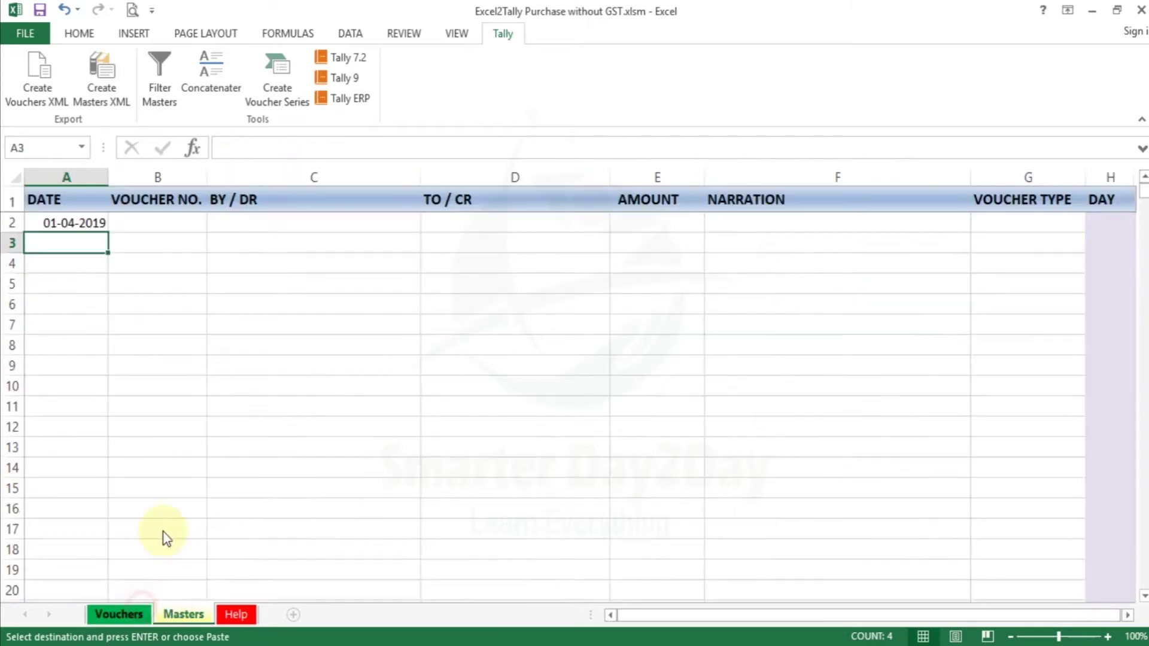
{"action": "left_click", "coordinate": [274, 222]}
{"action": "key", "text": "ctrl+v"}
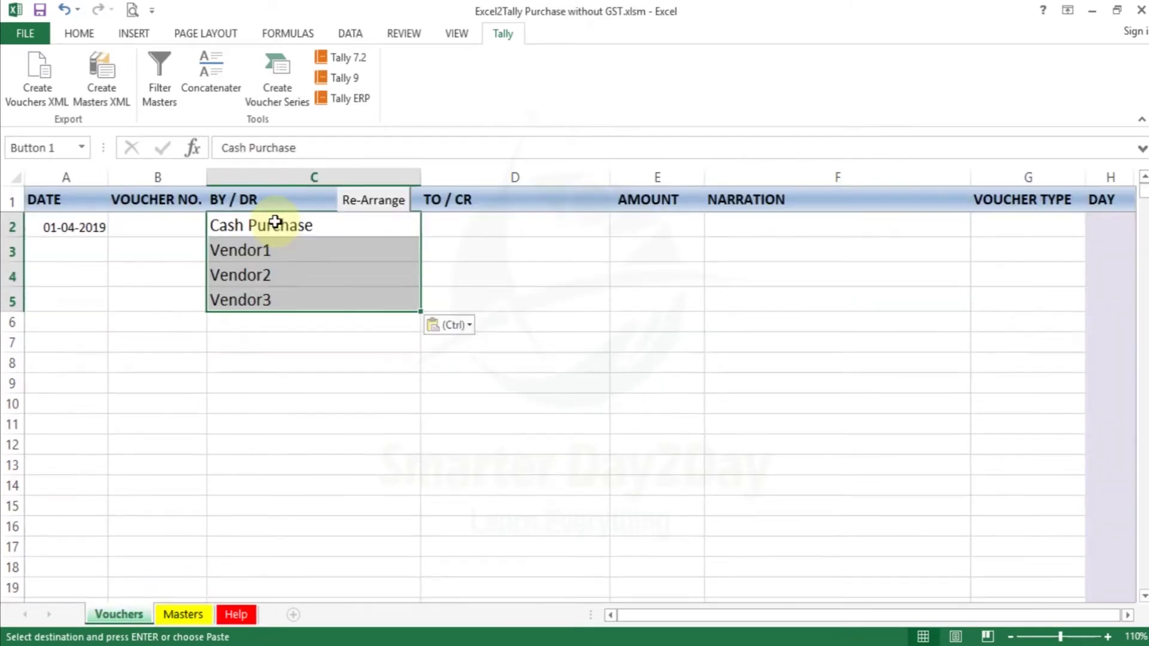
- Fill the date in A2 down through row 5
{"action": "left_click", "coordinate": [101, 224]}
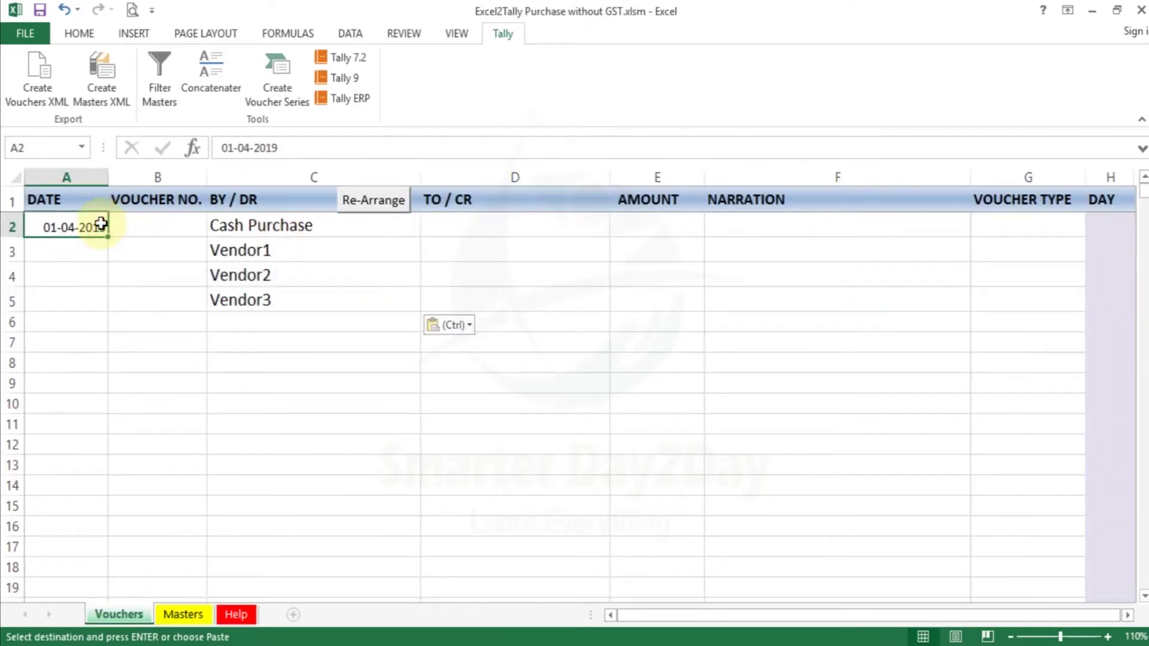
{"action": "key", "text": "shift+Down"}
{"action": "key", "text": "shift+Down"}
{"action": "key", "text": "shift+Down"}
{"action": "key", "text": "ctrl+d"}
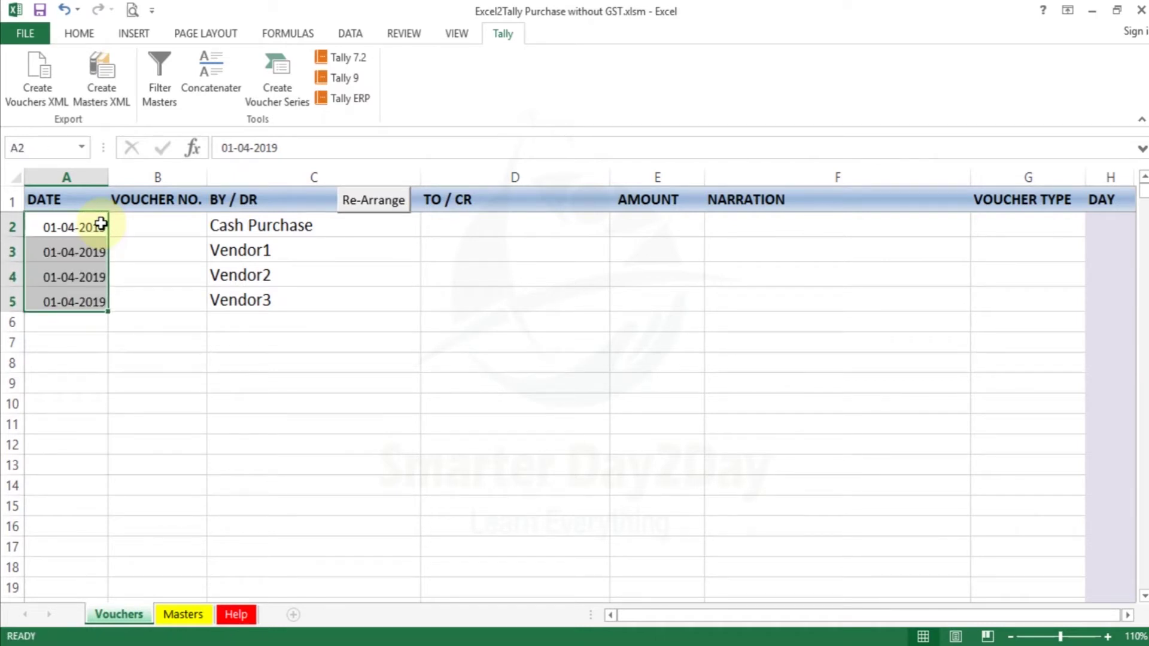
{"action": "key", "text": "Right"}
{"action": "key", "text": "Right"}
{"action": "key", "text": "Left"}
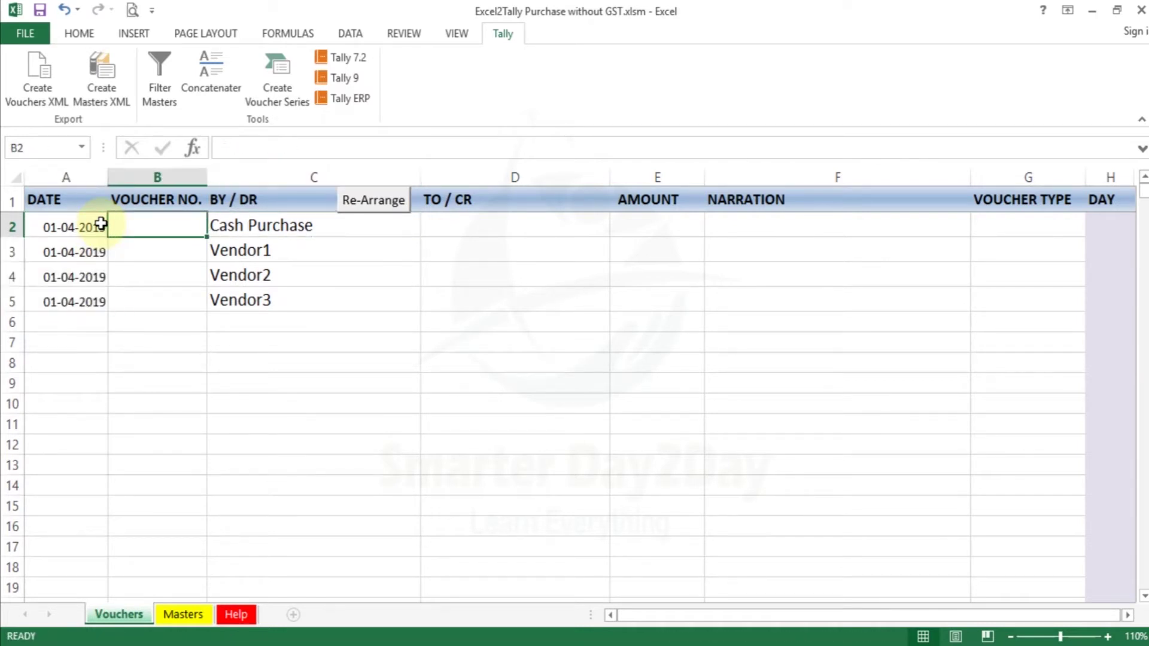
{"action": "type", "text": "0"}
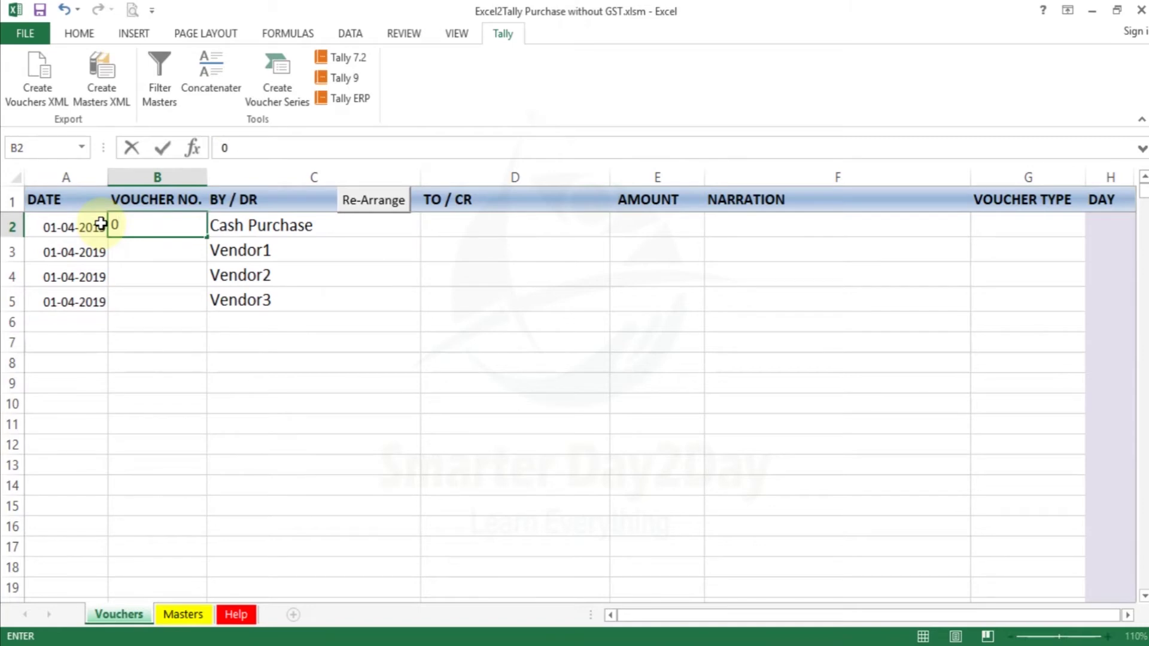
{"action": "type", "text": "001"}
{"action": "key", "text": "Return"}
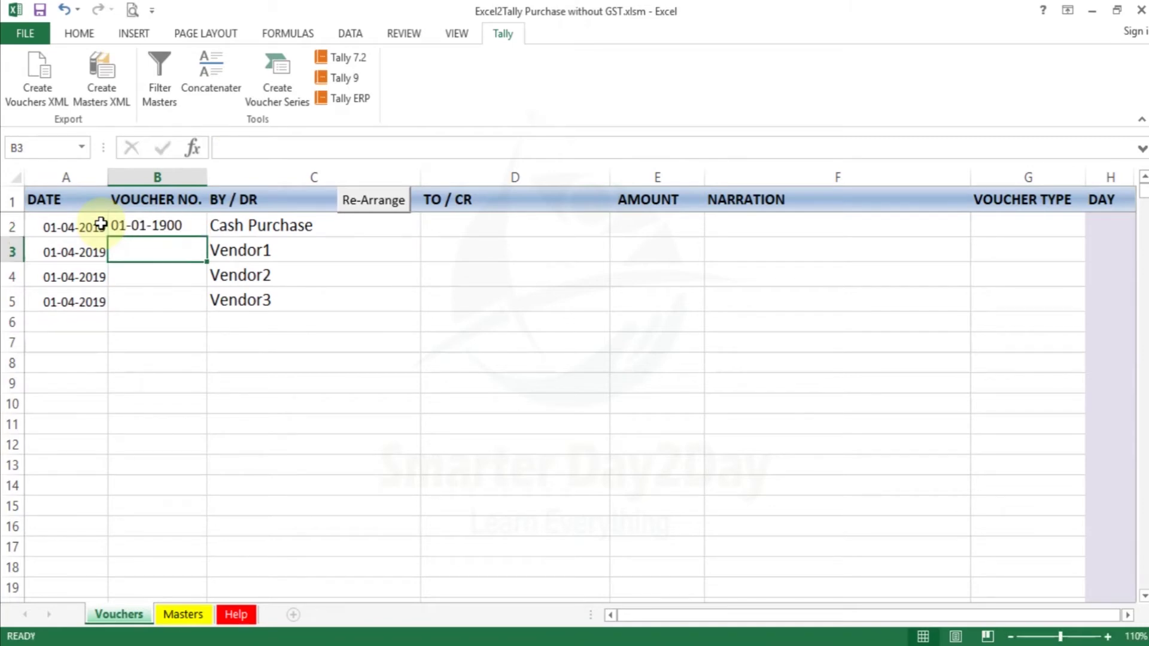
{"action": "key", "text": "Up"}
{"action": "key", "text": "Delete"}
{"action": "type", "text": "101"}
{"action": "key", "text": "Return"}
{"action": "type", "text": "10"}
{"action": "key", "text": "Escape"}
{"action": "key", "text": "Up"}
{"action": "key", "text": "Delete"}
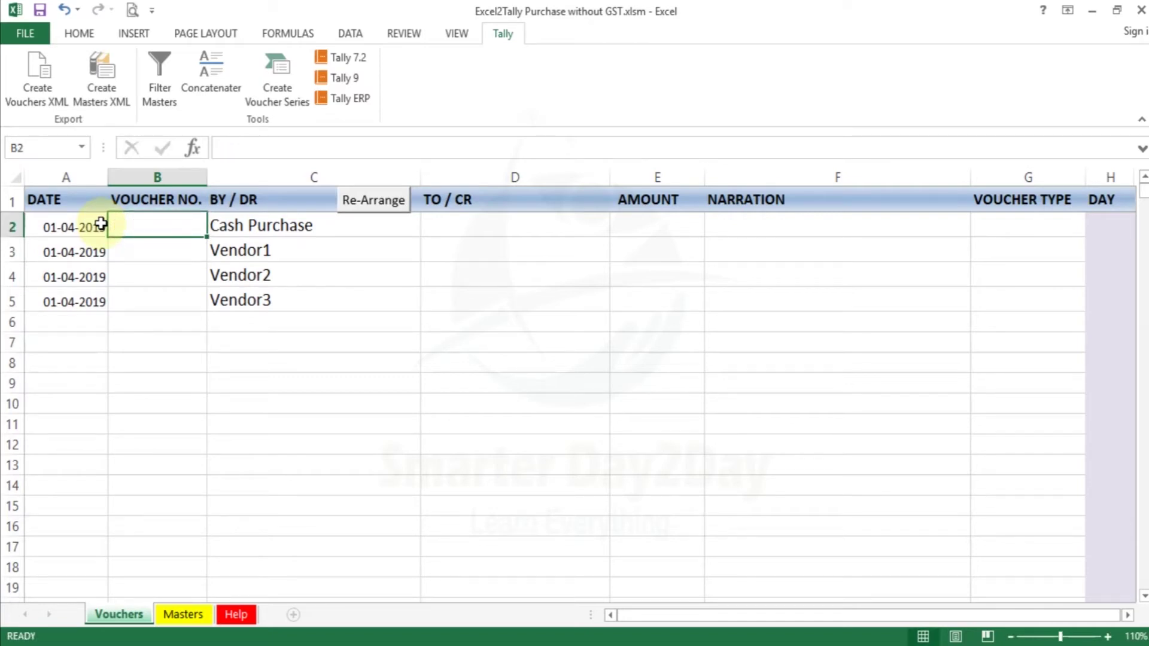
- Format the whole VOUCHER NO. column as Text
{"action": "left_click", "coordinate": [158, 176]}
{"action": "right_click", "coordinate": [164, 176]}
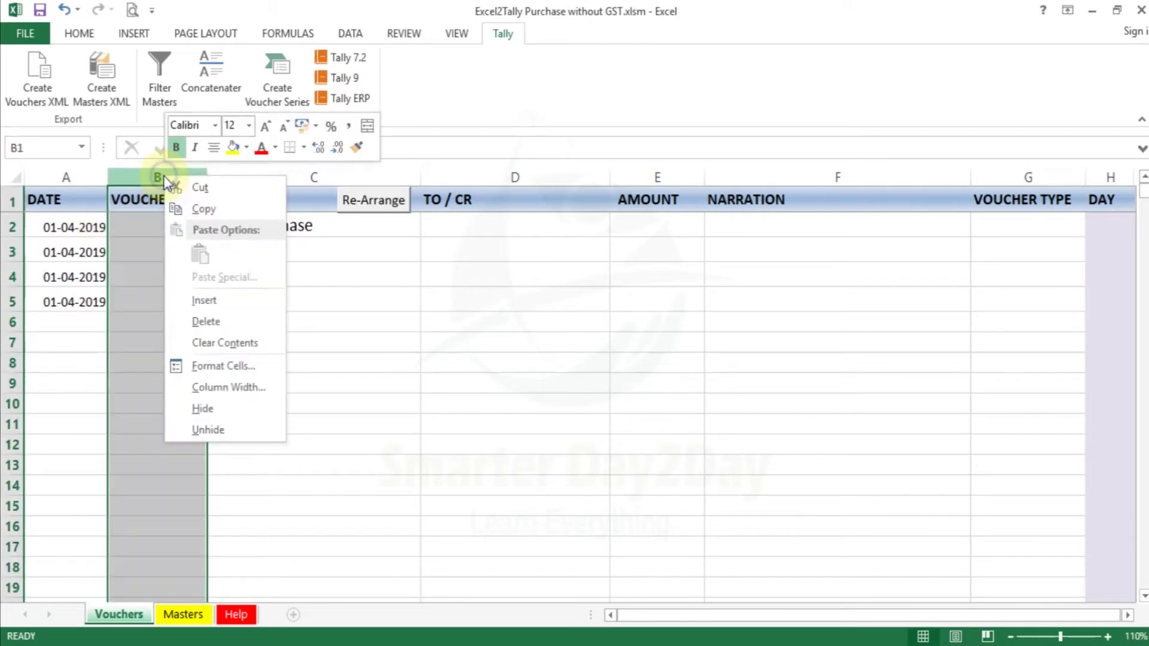
{"action": "left_click", "coordinate": [238, 366]}
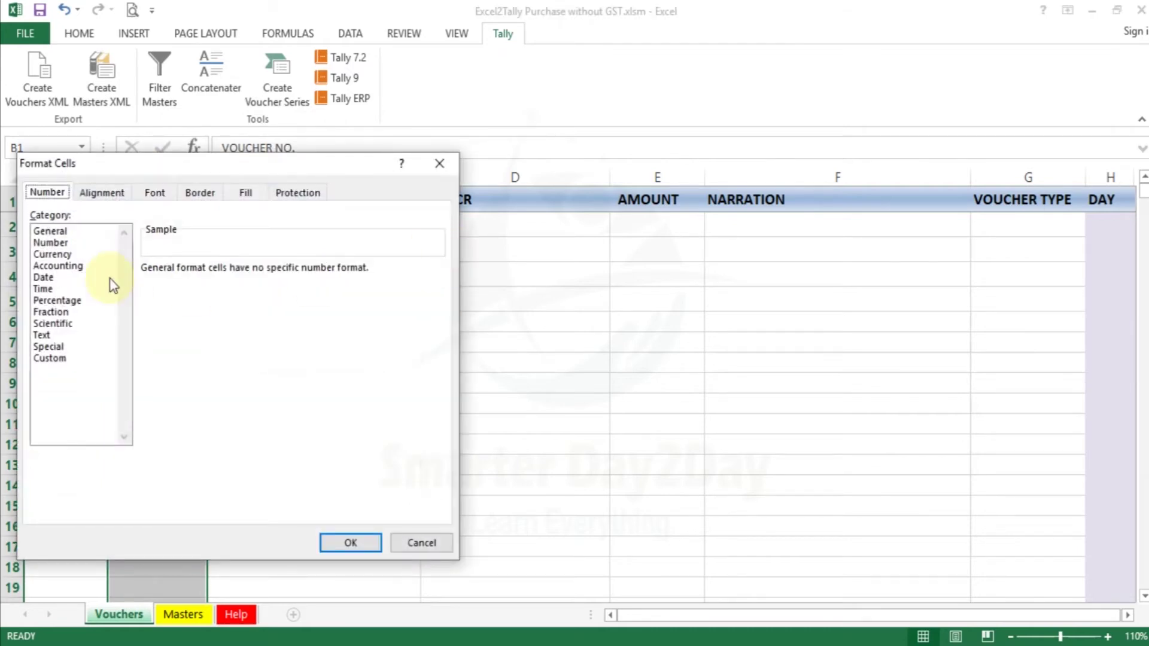
{"action": "left_click", "coordinate": [53, 336]}
{"action": "left_click", "coordinate": [351, 542]}
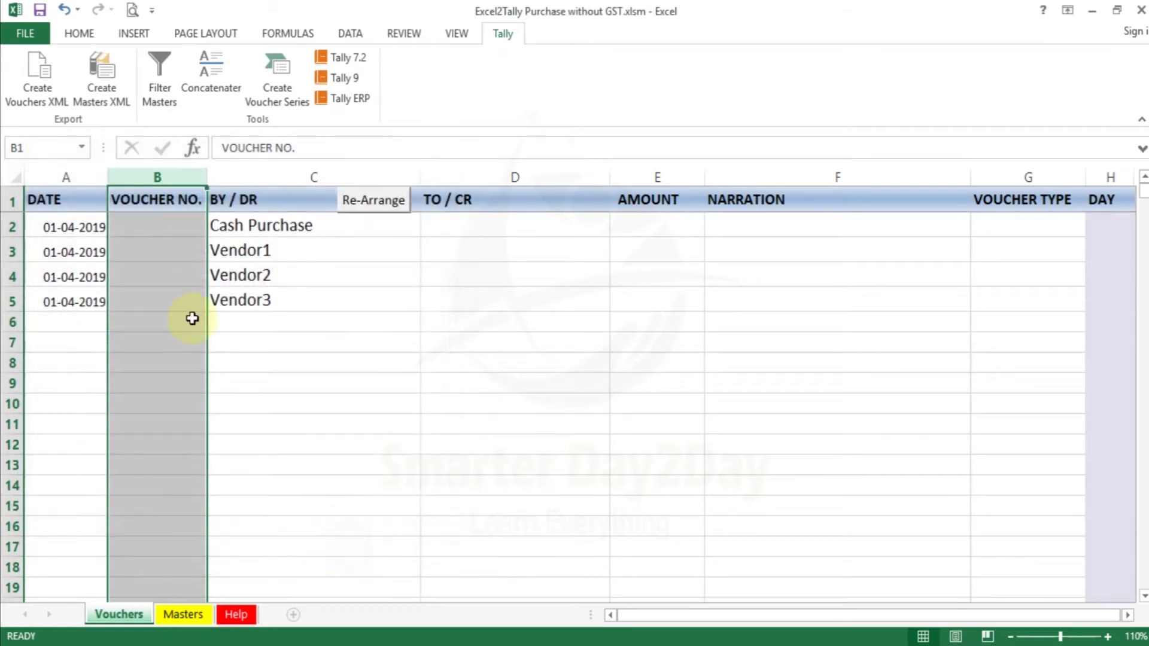
- Enter voucher numbers 001 for the Cash Purchase row and 102 for the Vendor1 row
{"action": "left_click", "coordinate": [153, 226]}
{"action": "type", "text": "00"}
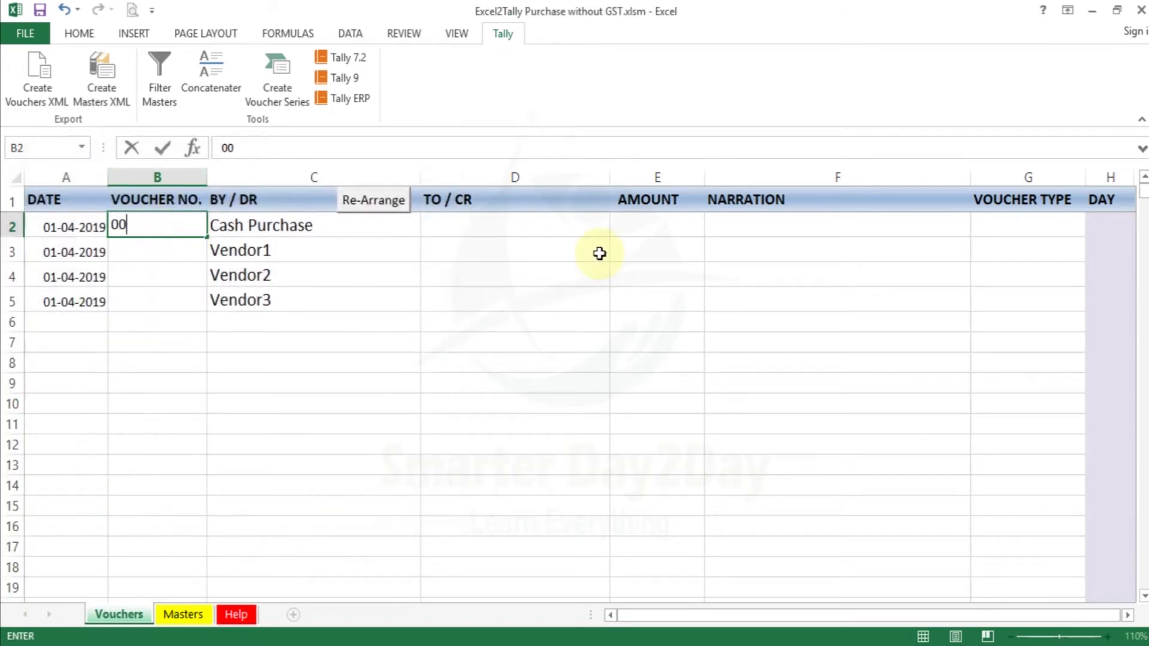
{"action": "type", "text": "1"}
{"action": "key", "text": "Return"}
{"action": "type", "text": "102"}
{"action": "key", "text": "Return"}
- Enter voucher numbers 003 for Vendor2 and 006 for Vendor3, and select the first TO / CR cell, D2
{"action": "type", "text": "1"}
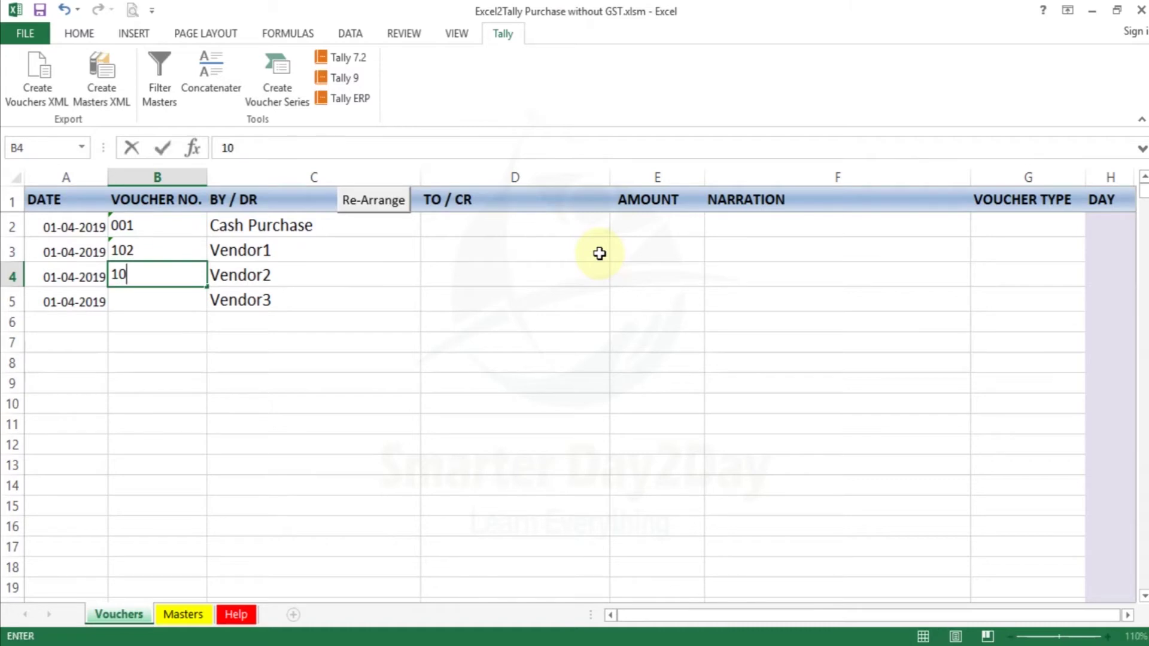
{"action": "key", "text": "Escape"}
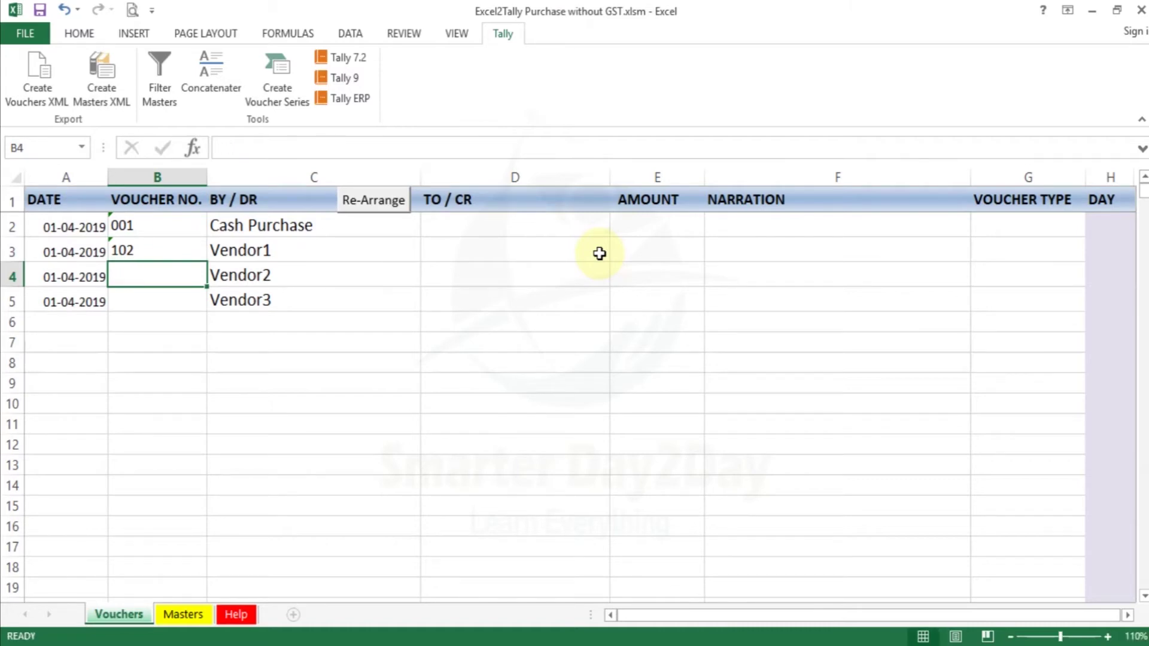
{"action": "type", "text": "00"}
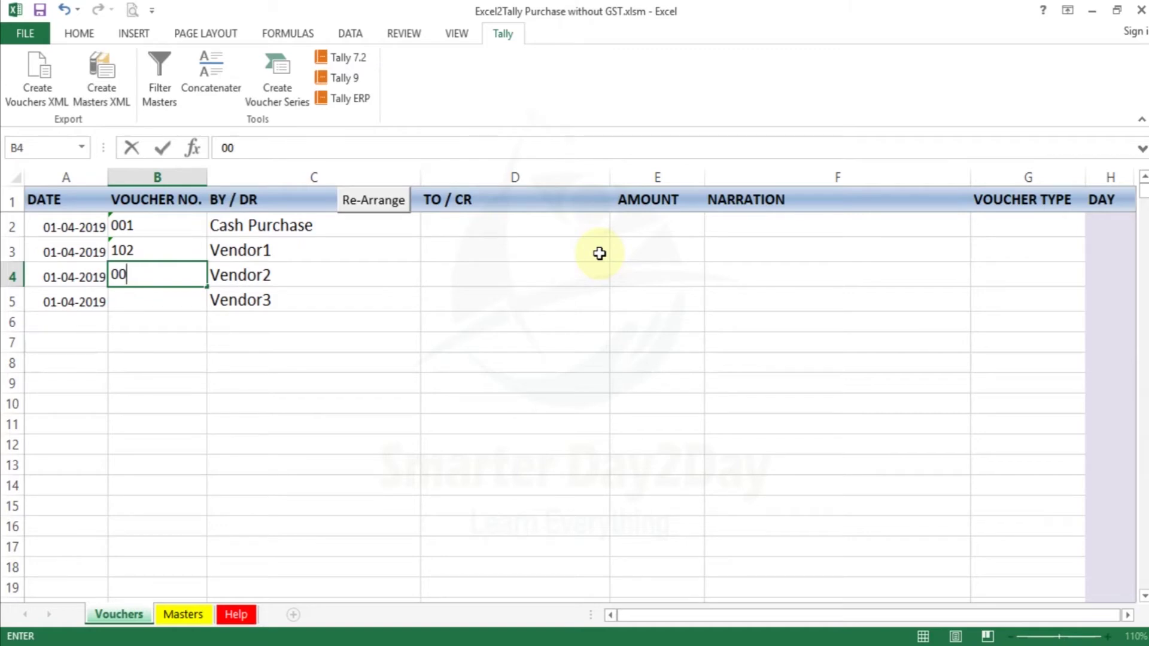
{"action": "type", "text": "3"}
{"action": "key", "text": "Return"}
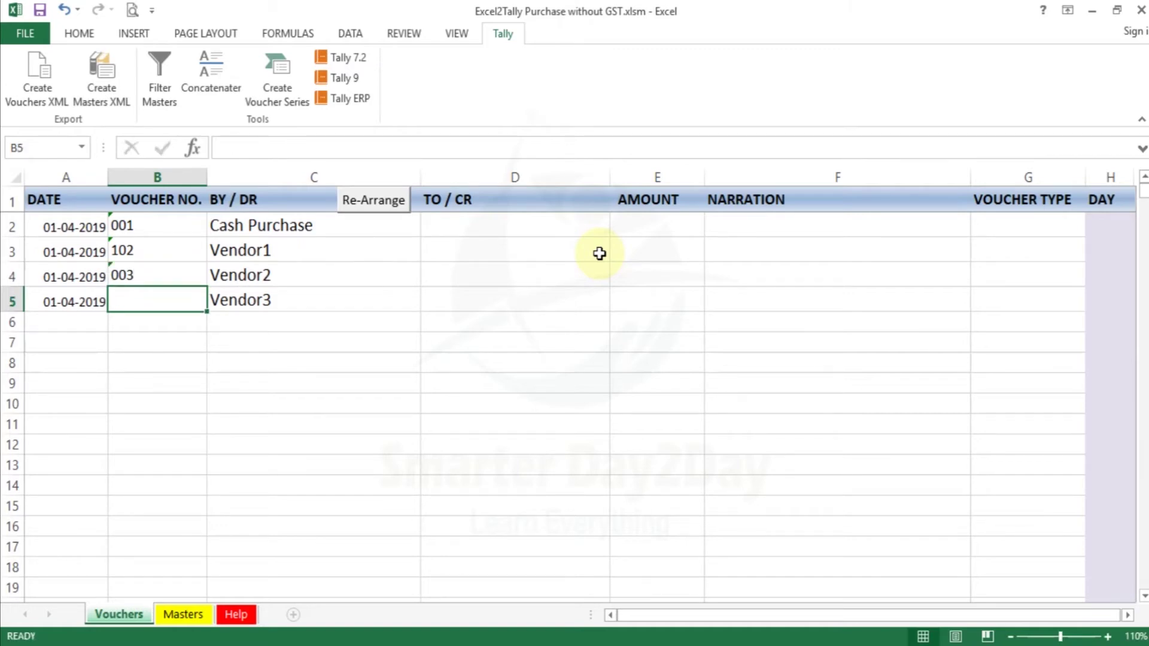
{"action": "key", "text": "Up"}
{"action": "key", "text": "Up"}
{"action": "key", "text": "Up"}
{"action": "key", "text": "Down"}
{"action": "key", "text": "Down"}
{"action": "key", "text": "Down"}
{"action": "type", "text": "006"}
{"action": "key", "text": "Return"}
{"action": "key", "text": "Up"}
{"action": "key", "text": "Up"}
{"action": "left_click", "coordinate": [600, 254]}
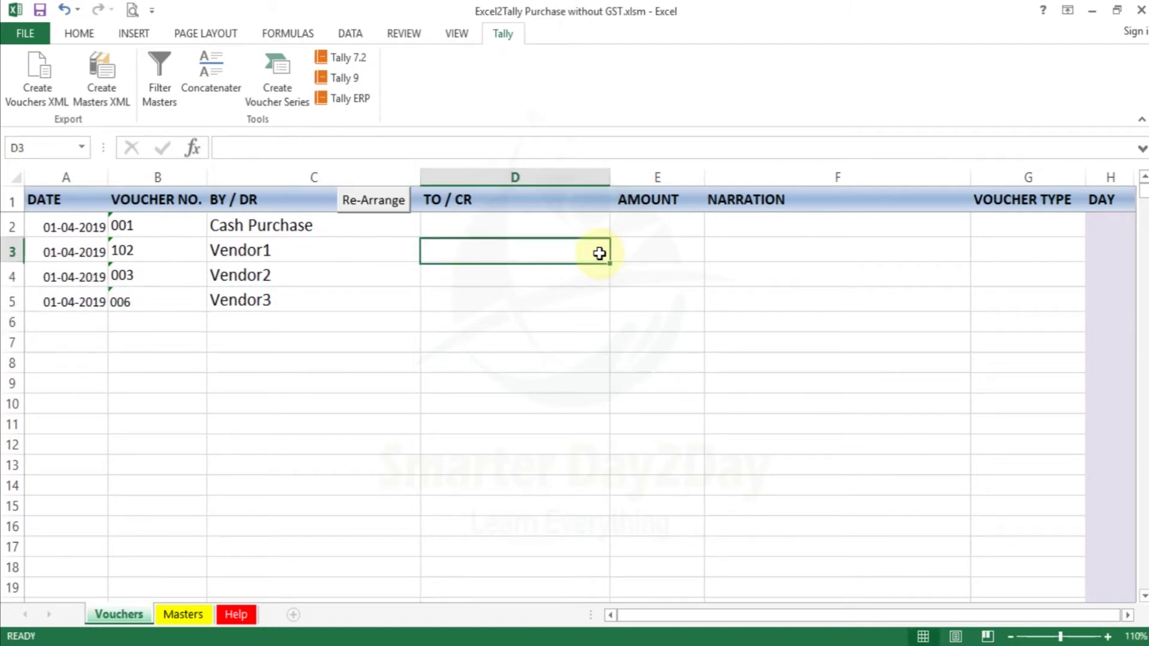
{"action": "key", "text": "Up"}
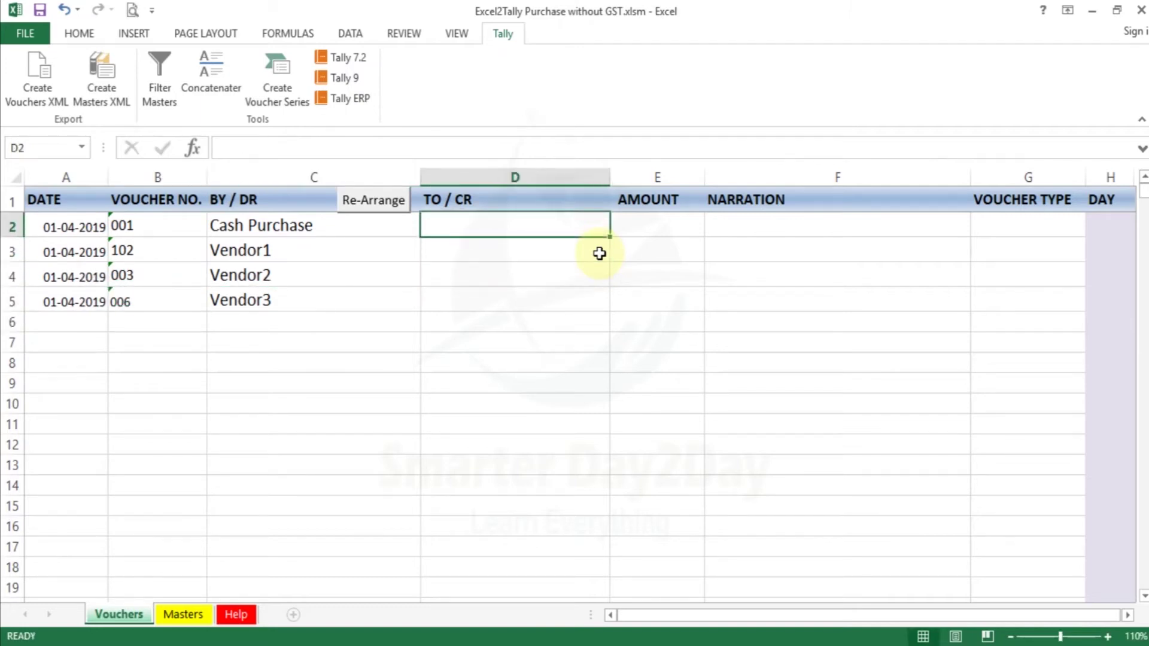
- Copy the four party names from the BY / DR column into TO / CR rows 2 to 5, and select C2
{"action": "key", "text": "Left"}
{"action": "key", "text": "shift+Down"}
{"action": "key", "text": "shift+Down"}
{"action": "key", "text": "shift+Down"}
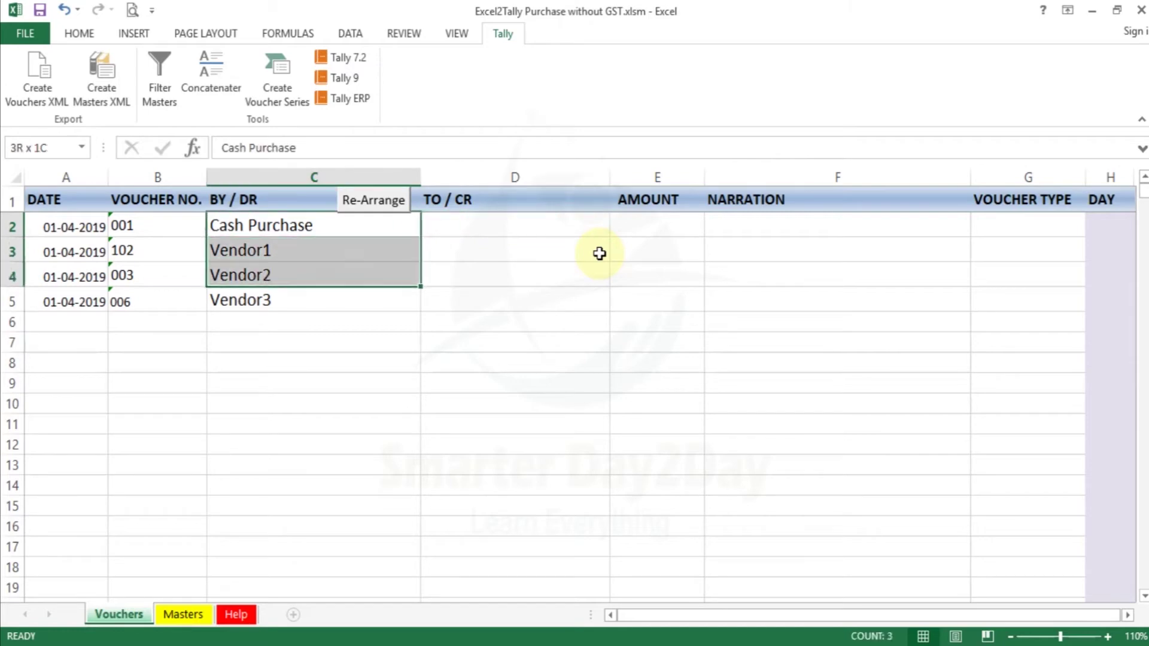
{"action": "key", "text": "ctrl+c"}
{"action": "key", "text": "Right"}
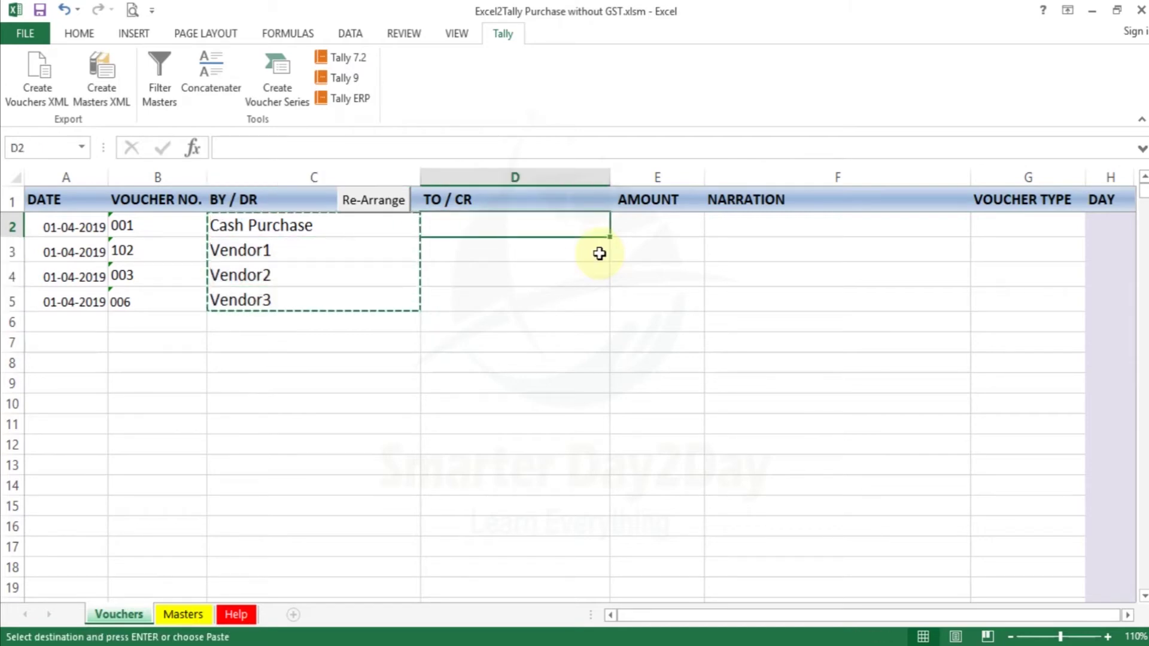
{"action": "key", "text": "ctrl+v"}
{"action": "key", "text": "Escape"}
{"action": "key", "text": "Left"}
{"action": "type", "text": "Purchase "}
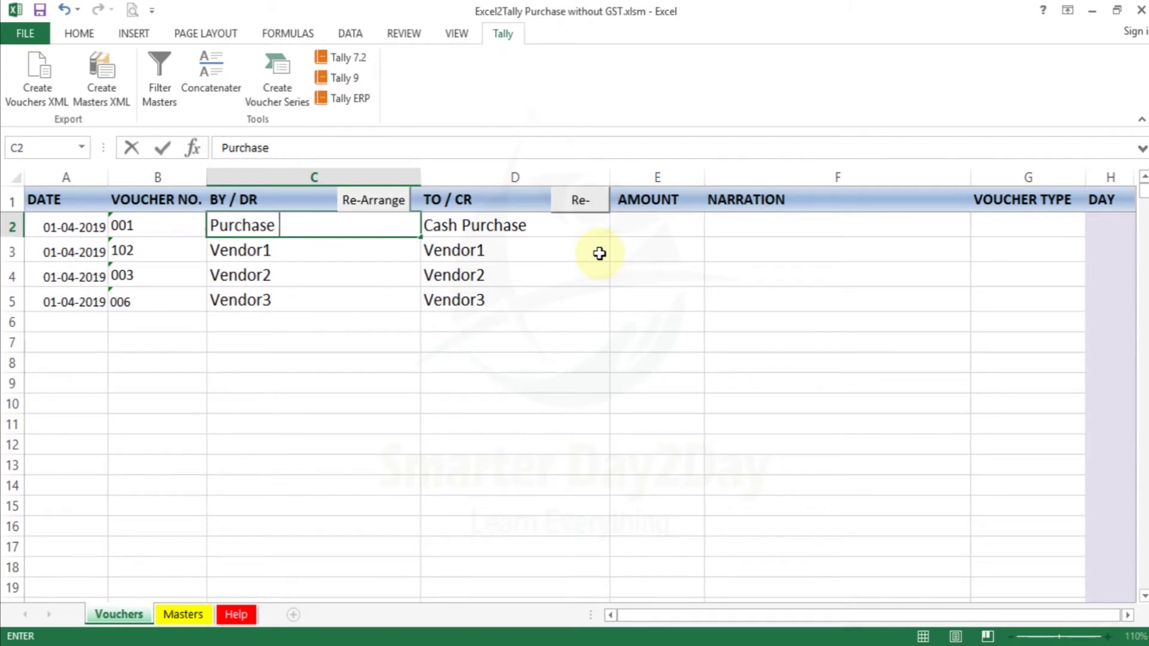
{"action": "type", "text": "a"}
{"action": "key", "text": "BackSpace"}
{"action": "key", "text": "Escape"}
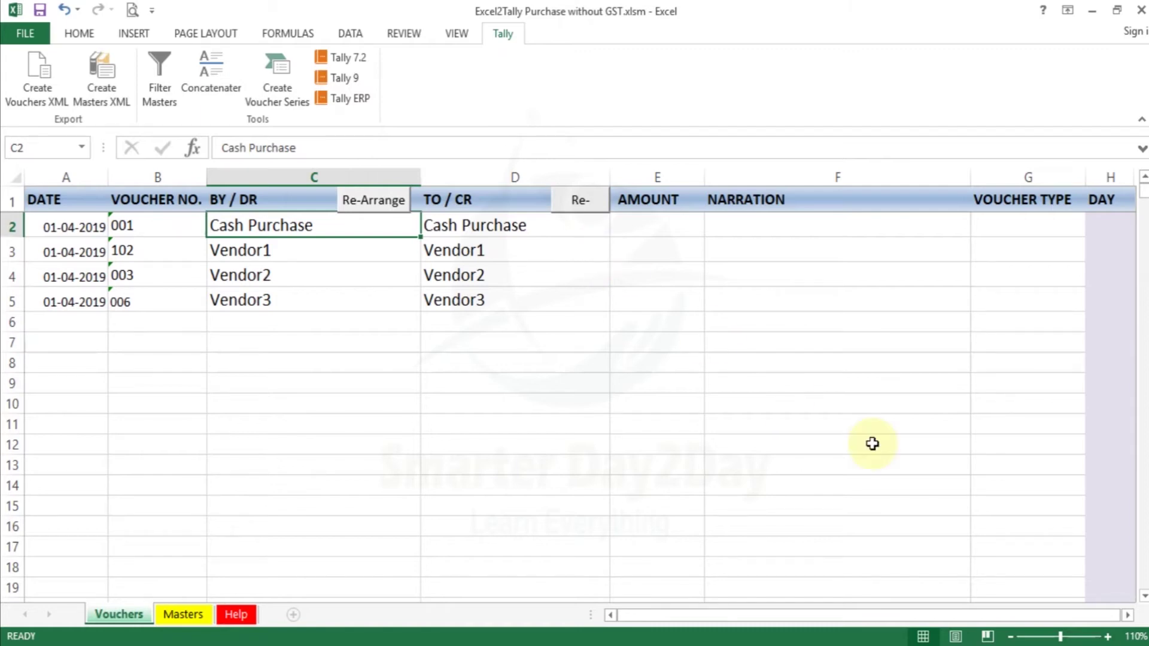
- Enter Purchase A/c as the BY / DR ledger for the first voucher, in C2
{"action": "type", "text": "Purchase A/c"}
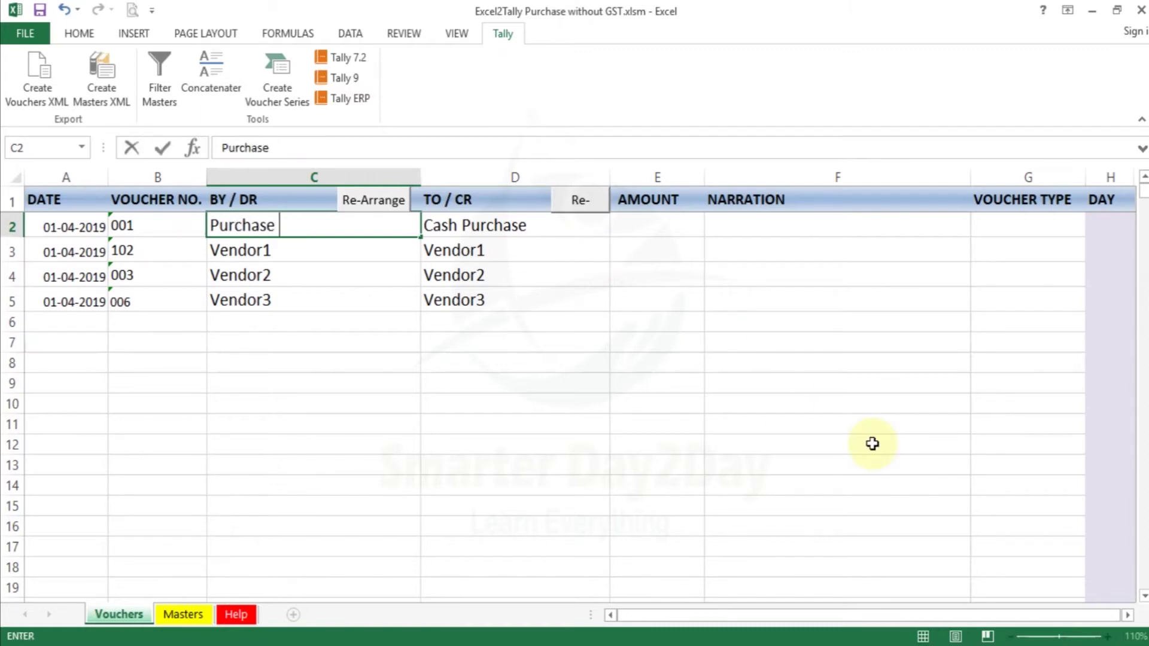
{"action": "key", "text": "Return"}
{"action": "key", "text": "Up"}
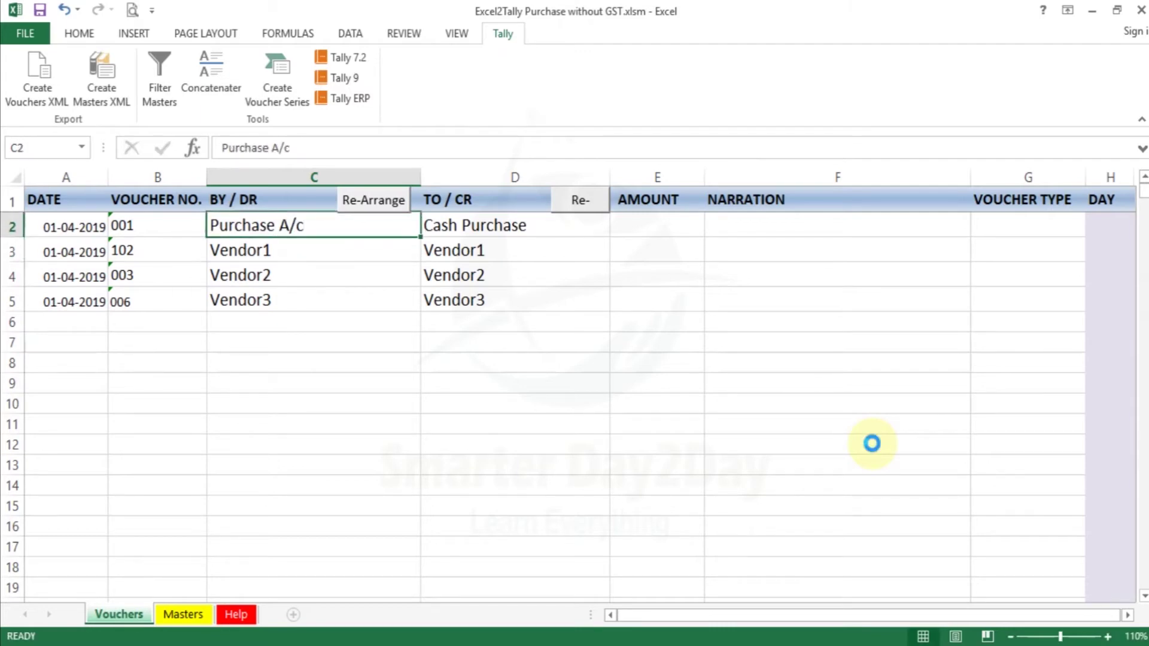
- Try to copy Purchase A/c from C2 down through C5, and undo the paste
{"action": "key", "text": "ctrl+c"}
{"action": "key", "text": "shift+Down"}
{"action": "key", "text": "shift+Down"}
{"action": "key", "text": "shift+Down"}
{"action": "key", "text": "Return"}
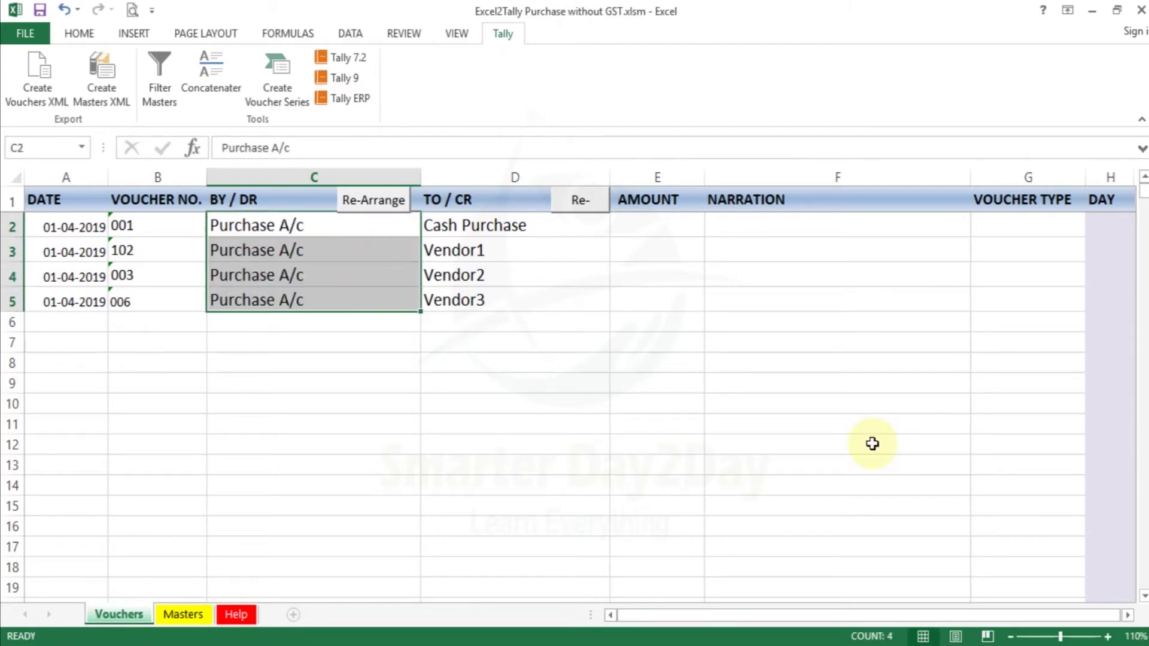
{"action": "key", "text": "Right"}
{"action": "key", "text": "Down"}
{"action": "key", "text": "Left"}
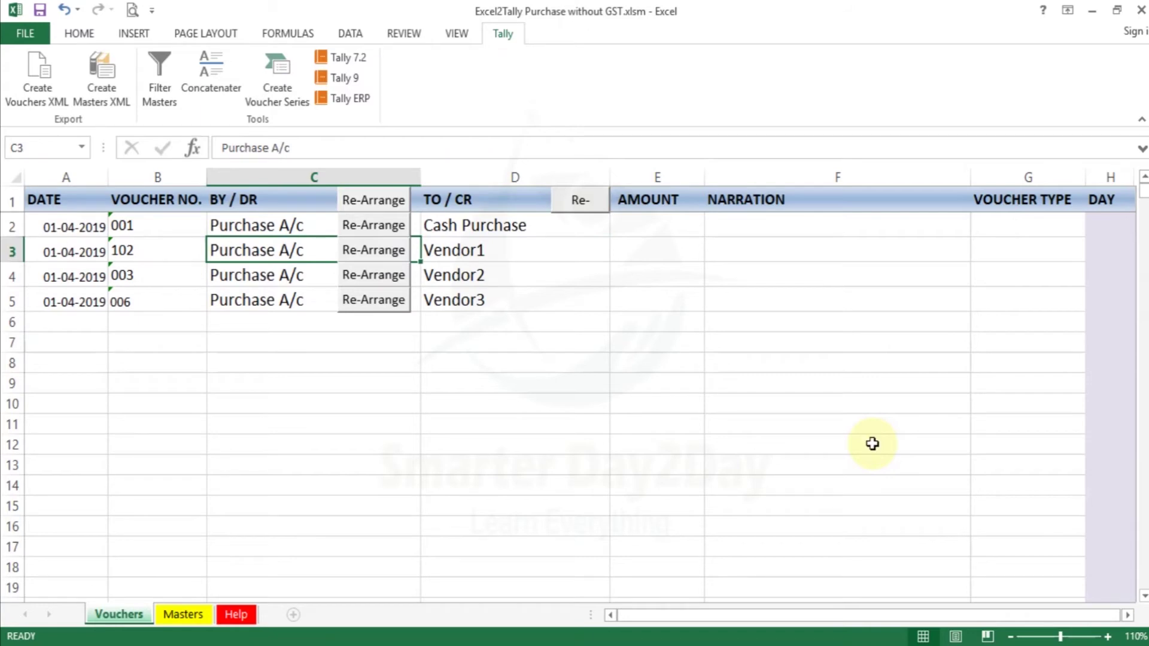
{"action": "key", "text": "ctrl+z"}
- Enter Purchase A/c as the BY / DR ledger for the Vendor1 row, in C3
{"action": "key", "text": "Down"}
{"action": "key", "text": "Escape"}
{"action": "key", "text": "Up"}
{"action": "key", "text": "Down"}
{"action": "type", "text": "P"}
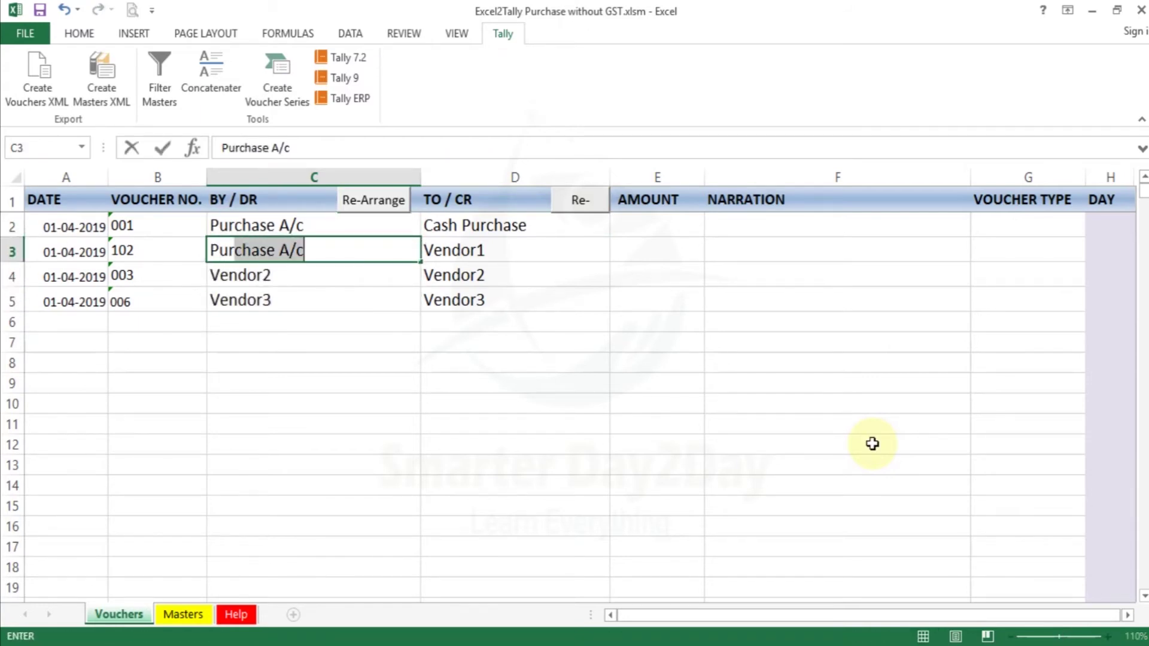
{"action": "key", "text": "Return"}
- Copy Purchase A/c from C3 into the BY / DR cells of the Vendor2 and Vendor3 rows
{"action": "key", "text": "Up"}
{"action": "key", "text": "ctrl+c"}
{"action": "key", "text": "shift+Down"}
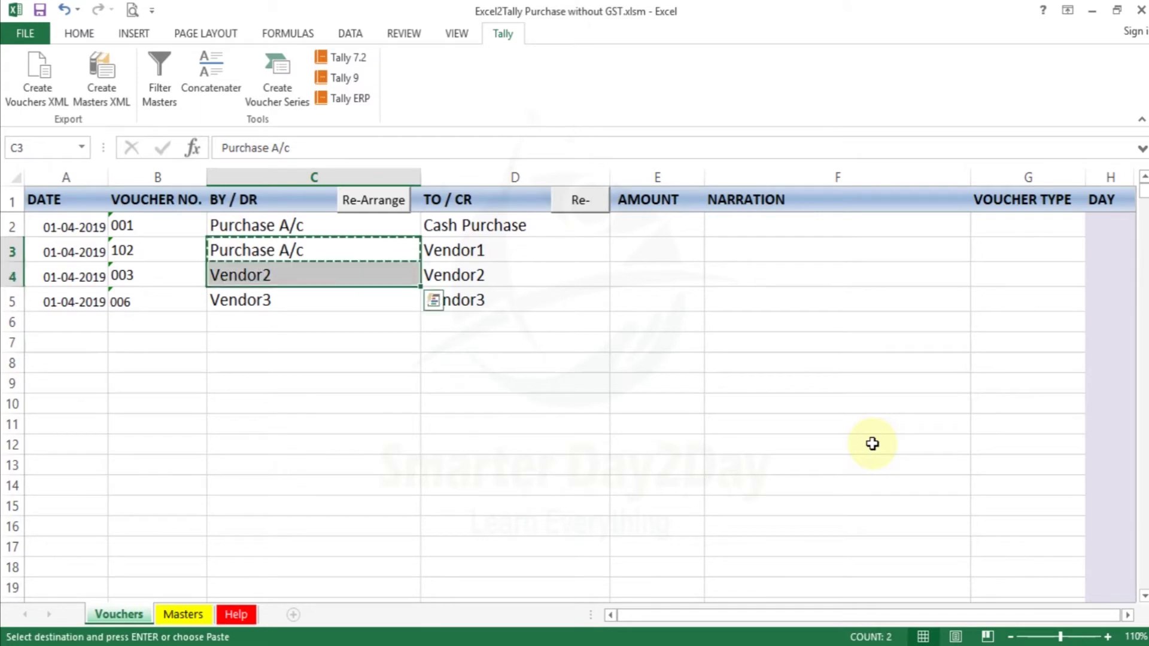
{"action": "key", "text": "Return"}
{"action": "key", "text": "Down"}
{"action": "key", "text": "ctrl+c"}
{"action": "key", "text": "Down"}
{"action": "key", "text": "ctrl+v"}
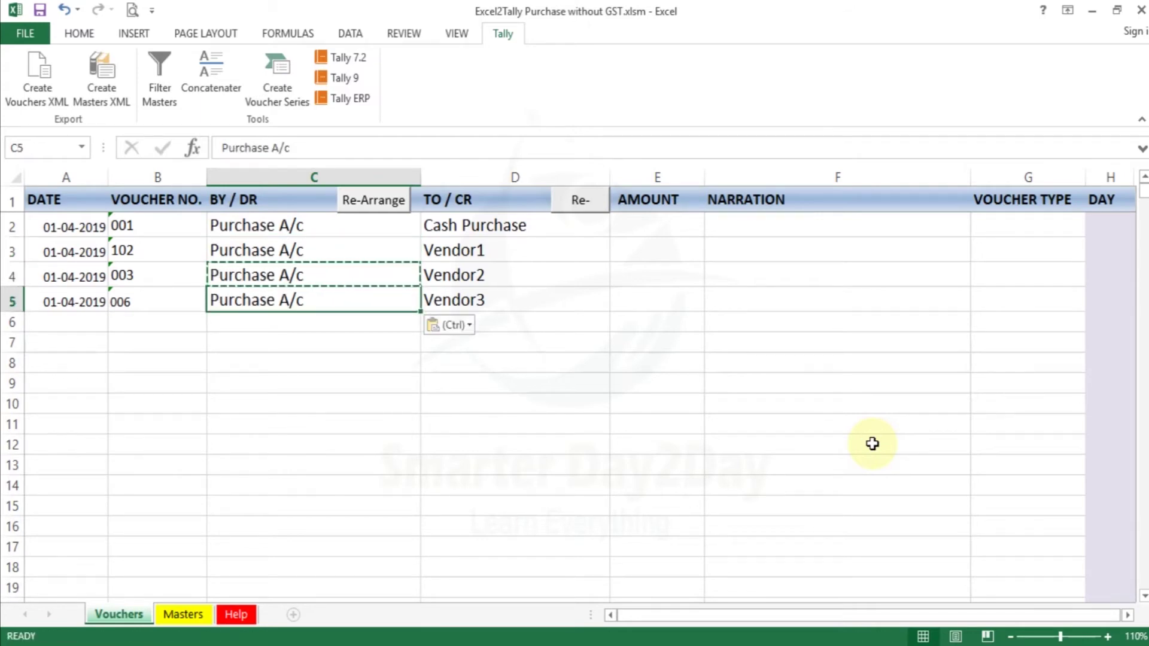
{"action": "key", "text": "Escape"}
{"action": "key", "text": "Right"}
{"action": "key", "text": "Right"}
{"action": "key", "text": "Up"}
{"action": "key", "text": "Up"}
{"action": "key", "text": "Up"}
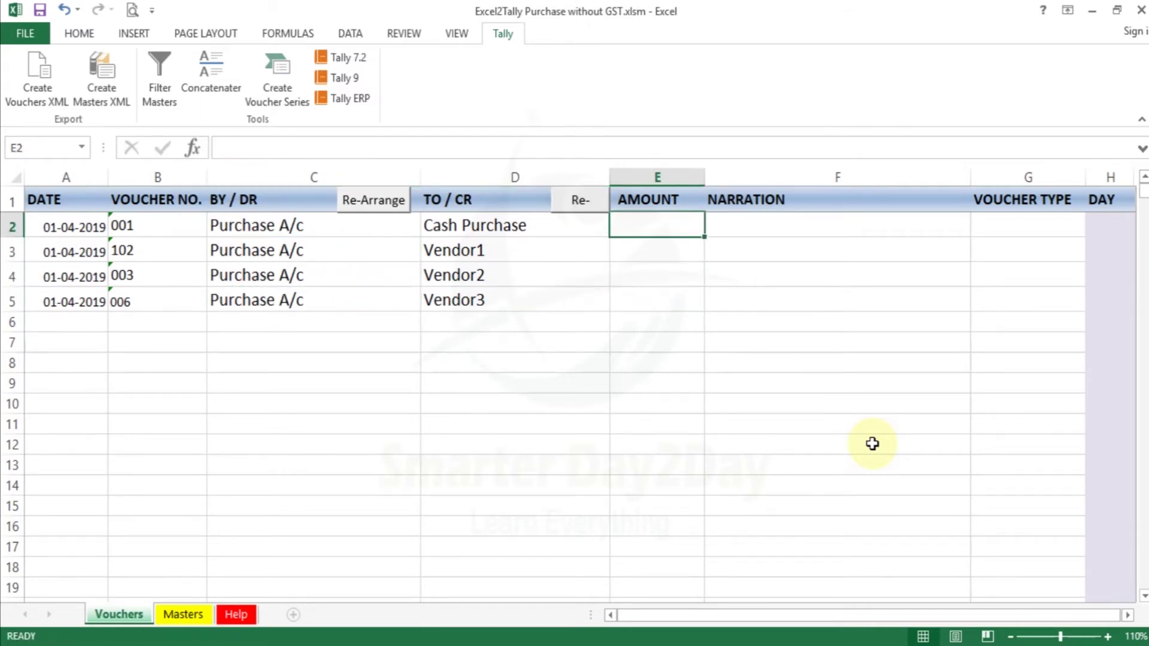
- Switch to Tally.ERP 9 and open the creation form for a single ledger
{"action": "left_click", "coordinate": [268, 226]}
{"action": "left_click", "coordinate": [184, 616]}
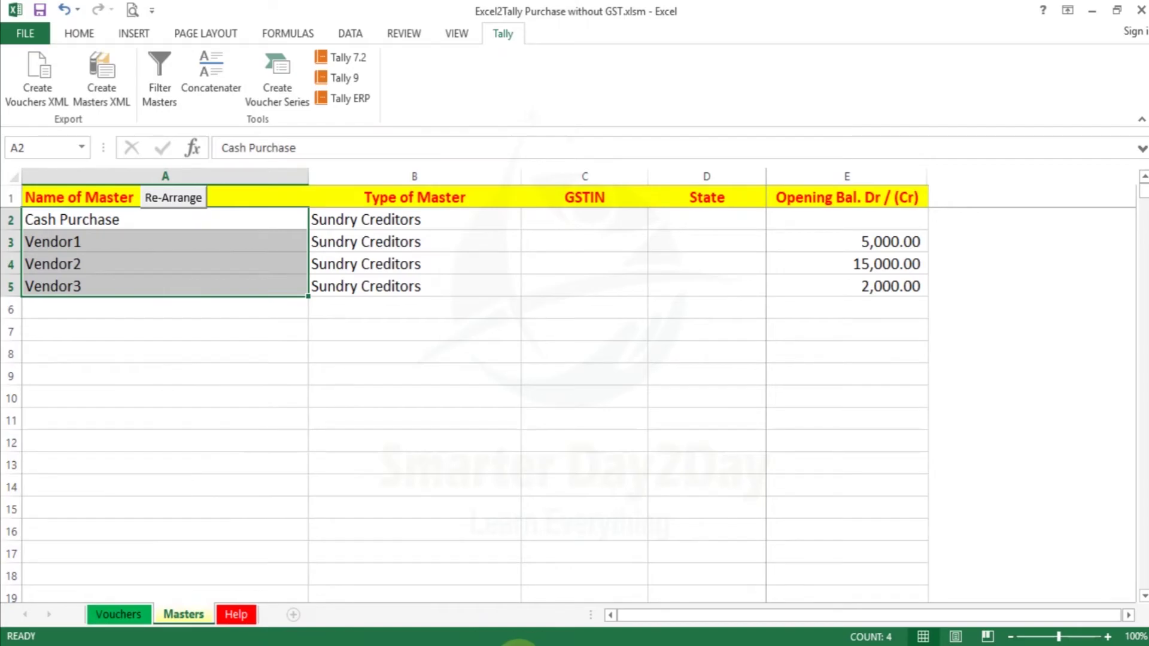
{"action": "left_click", "coordinate": [527, 644]}
{"action": "key", "text": "a"}
{"action": "key", "text": "l"}
{"action": "key", "text": "c"}
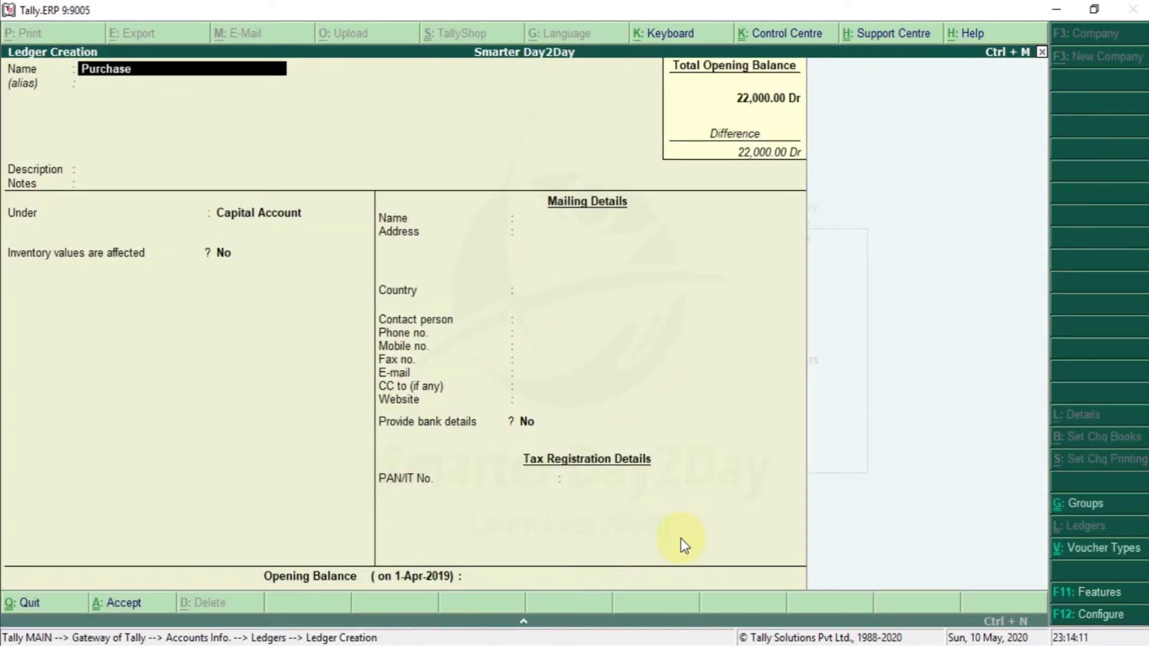
- Create the ledger Purchase A/c under Purchase Accounts with Inventory values are affected set to No, and save it
{"action": "key", "text": "Return"}
{"action": "key", "text": "Return"}
{"action": "key", "text": "Return"}
{"action": "key", "text": "Return"}
{"action": "type", "text": "Pur"}
{"action": "key", "text": "Return"}
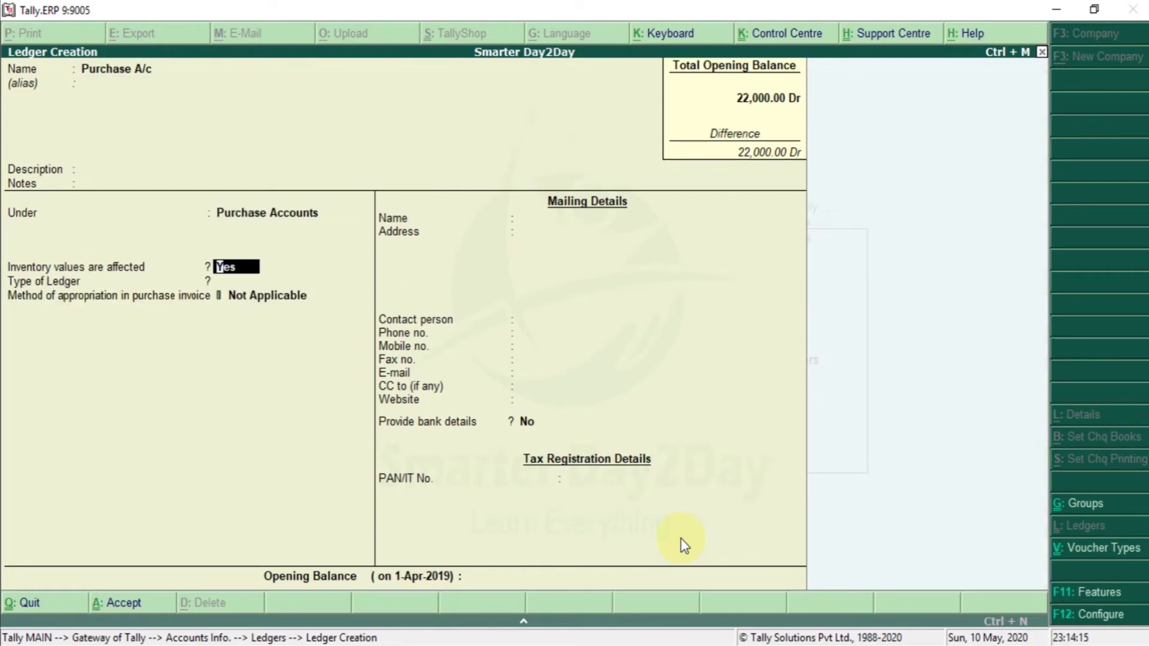
{"action": "key", "text": "Return"}
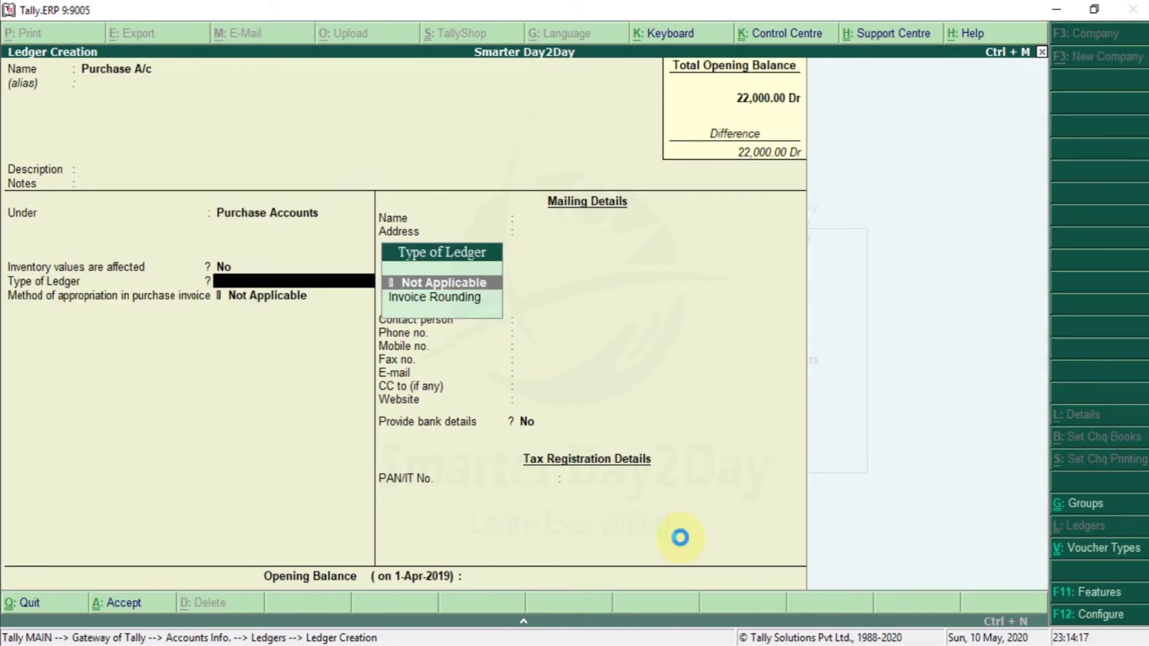
{"action": "key", "text": "ctrl+a"}
- Return to the Gateway of Tally and switch back to the Vouchers sheet of the Excel workbook
{"action": "key", "text": "Escape"}
{"action": "key", "text": "Escape"}
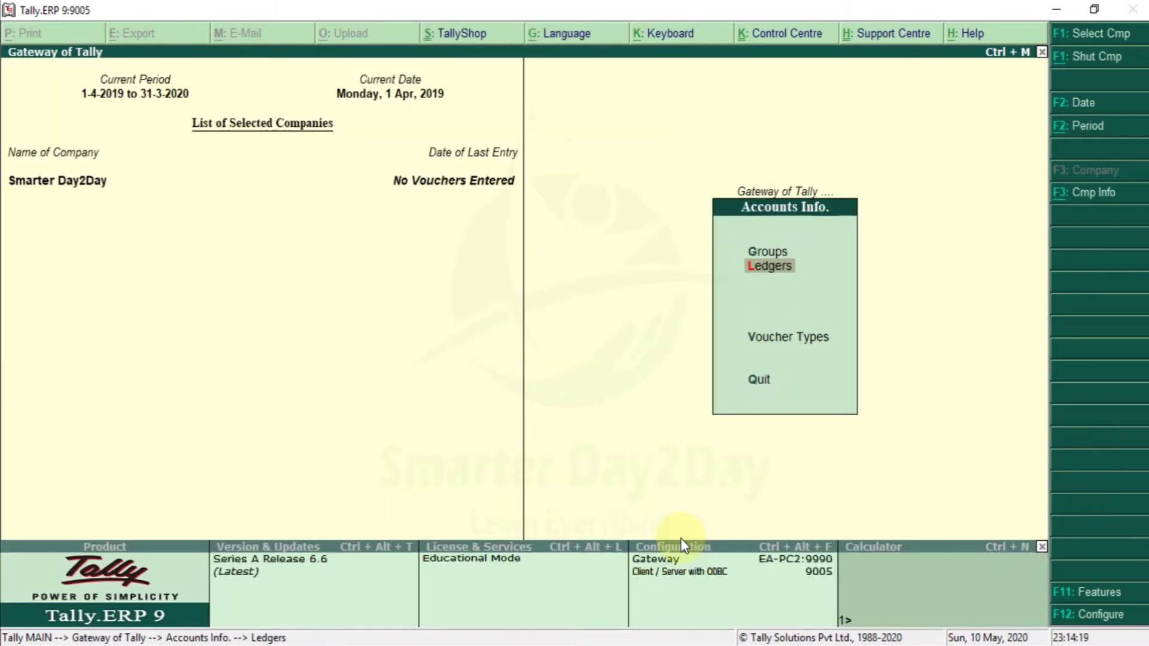
{"action": "key", "text": "Escape"}
{"action": "key", "text": "alt+Tab"}
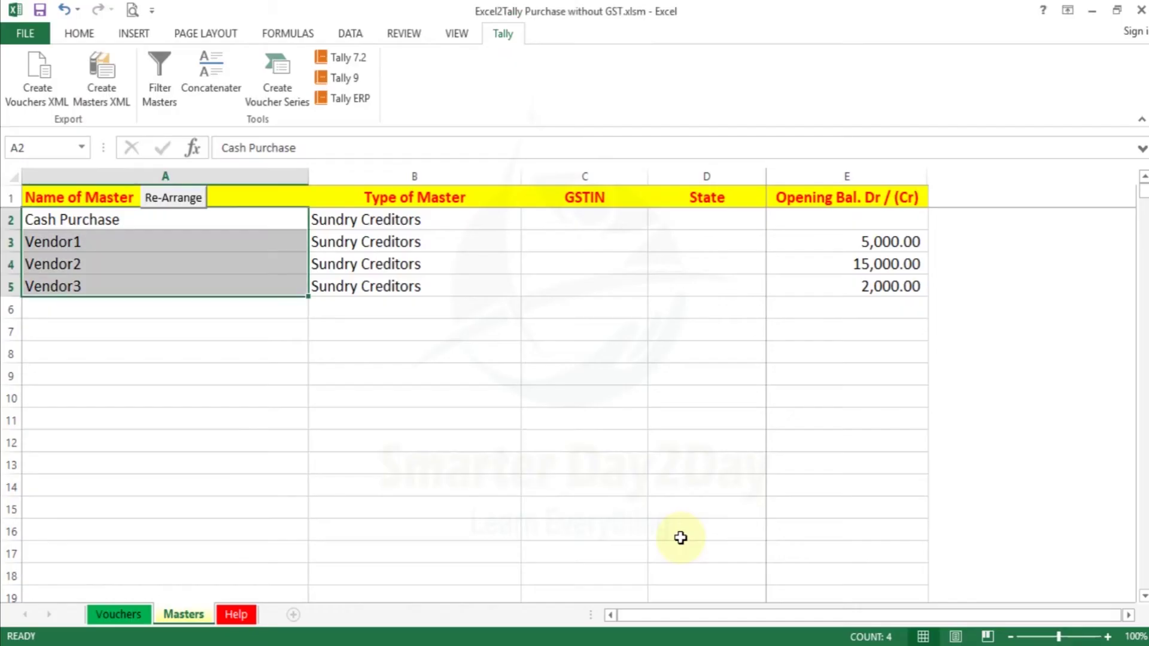
{"action": "key", "text": "Right"}
{"action": "left_click", "coordinate": [117, 614]}
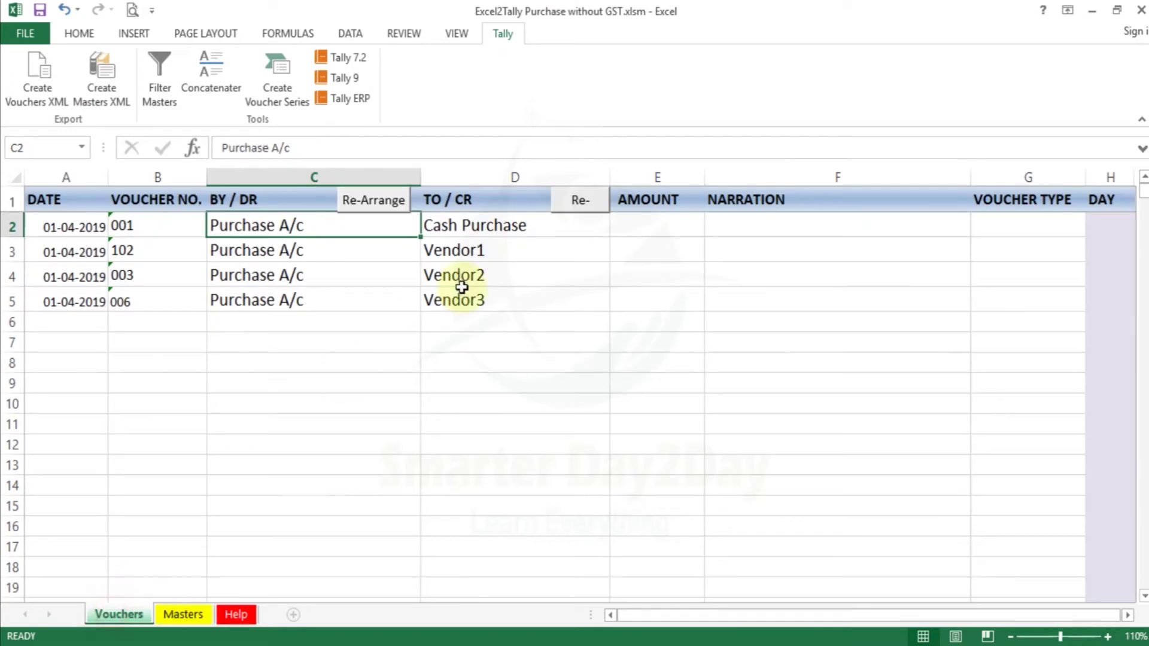
- Enter the amounts 8000 for Cash Purchase, 12000 for Vendor1, 24000 for Vendor2 and 15000 for Vendor3
{"action": "key", "text": "Right"}
{"action": "key", "text": "Right"}
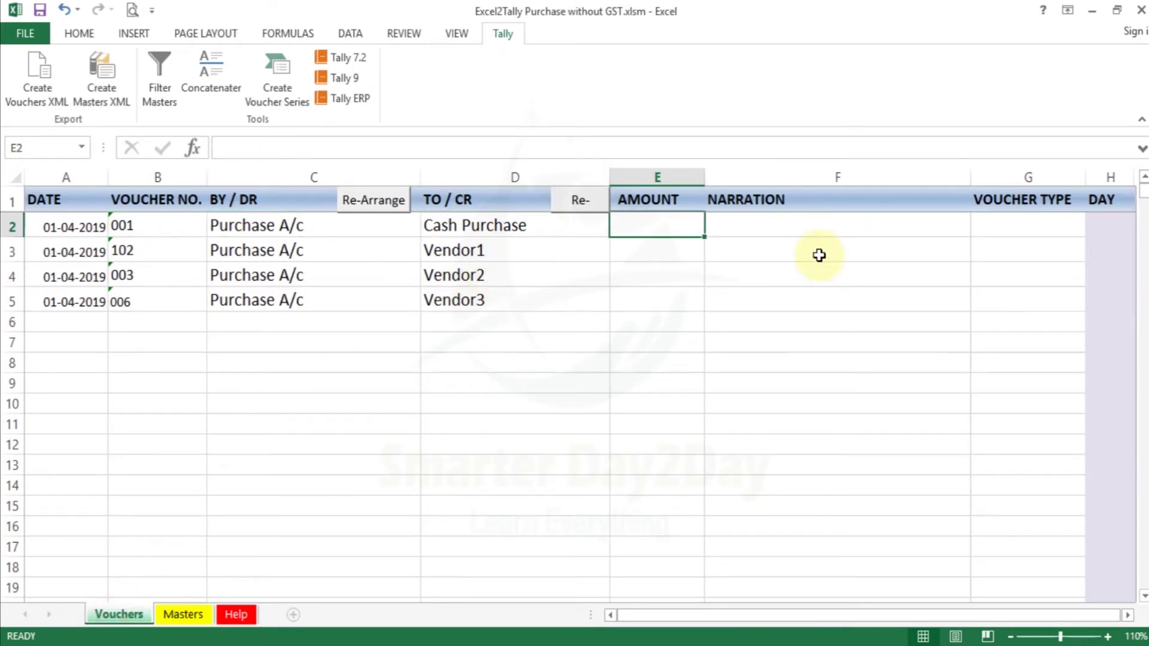
{"action": "type", "text": "8000"}
{"action": "key", "text": "Return"}
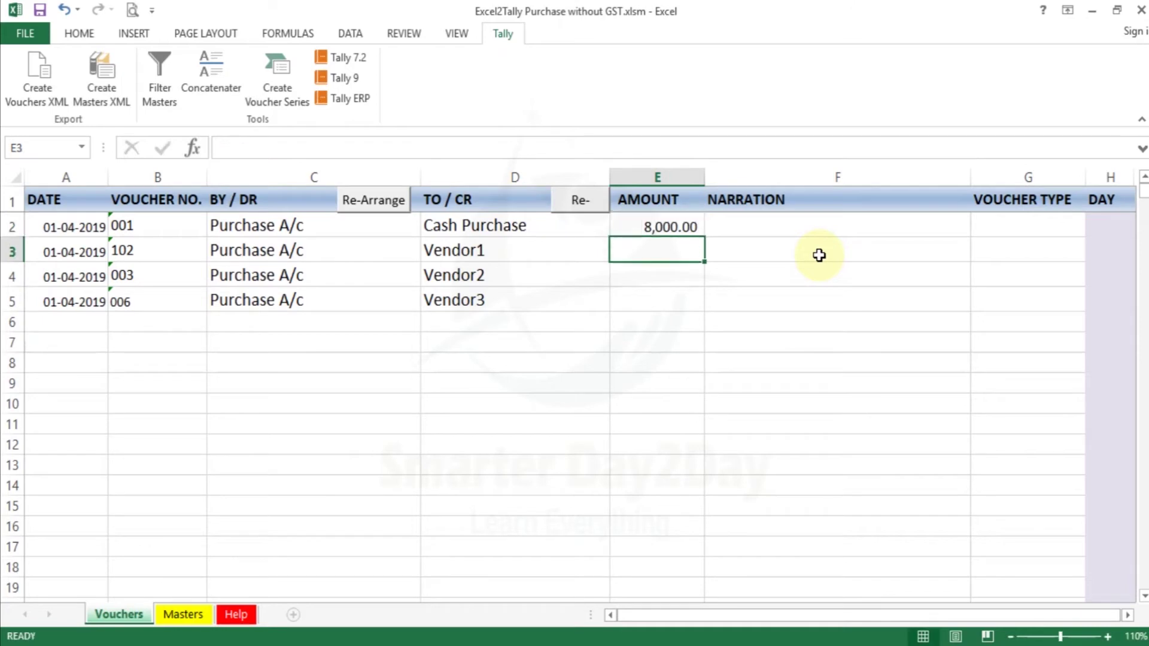
{"action": "type", "text": "12000"}
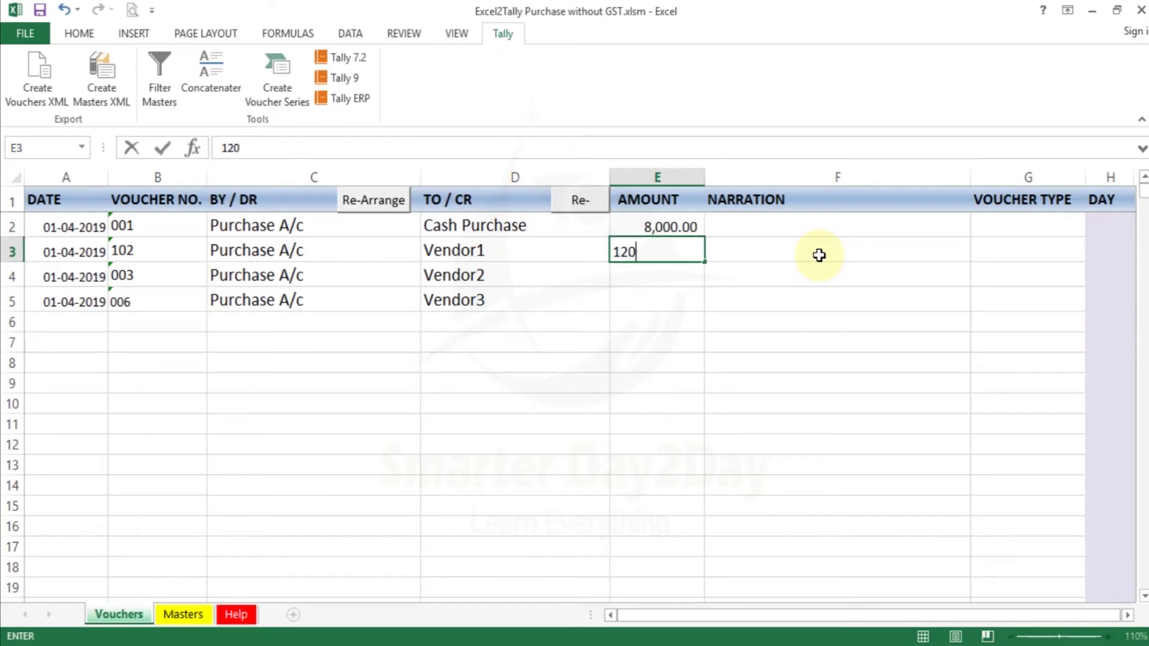
{"action": "key", "text": "Return"}
{"action": "type", "text": "24,000"}
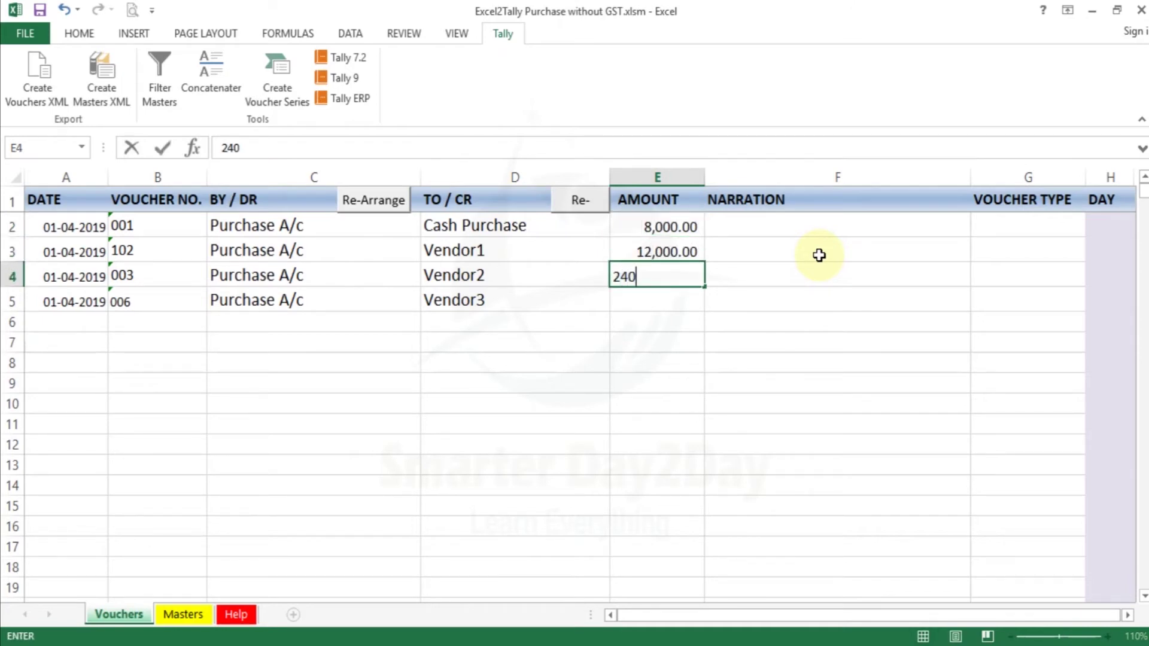
{"action": "key", "text": "Return"}
{"action": "type", "text": "15,000"}
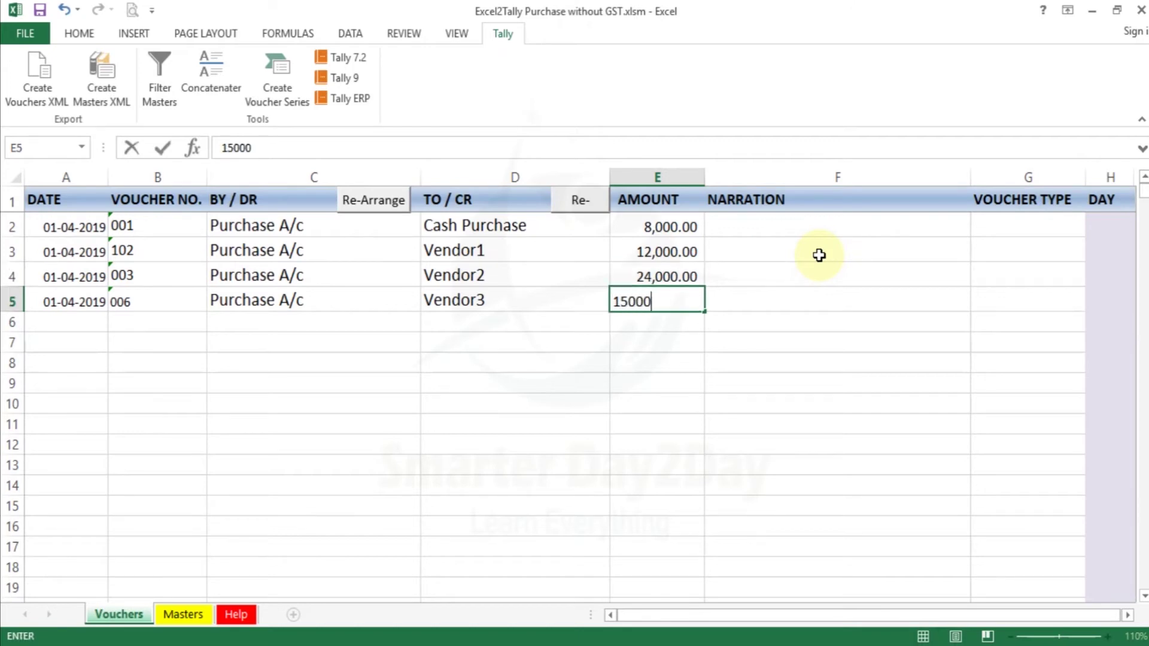
{"action": "key", "text": "Return"}
- Enter the narration "Being Purchase Made" for the Cash Purchase row, in F2
{"action": "key", "text": "Up"}
{"action": "key", "text": "Up"}
{"action": "key", "text": "Right"}
{"action": "key", "text": "Up"}
{"action": "key", "text": "Up"}
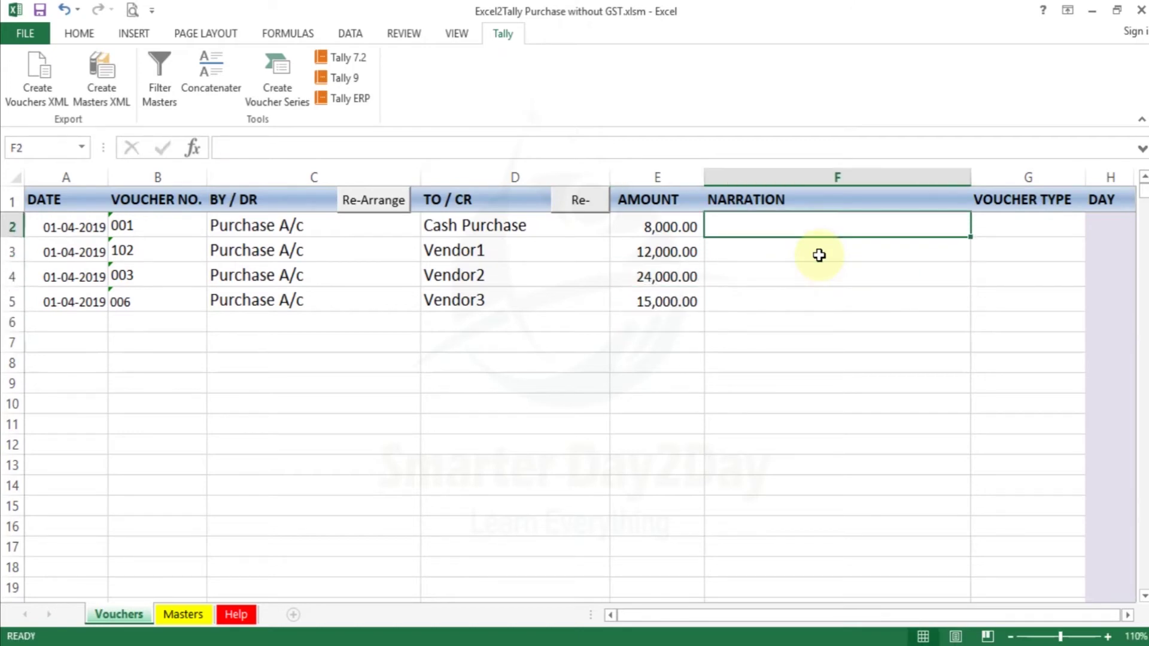
{"action": "type", "text": "Beig"}
{"action": "key", "text": "BackSpace"}
{"action": "type", "text": "ng "}
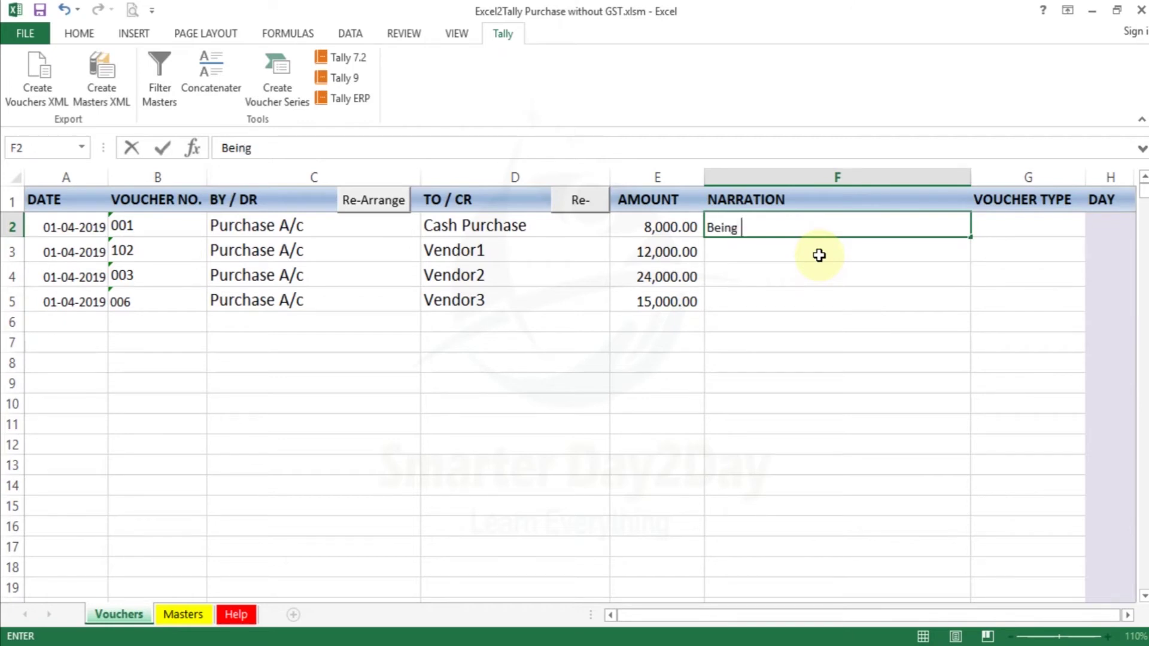
{"action": "type", "text": "Purchase Made"}
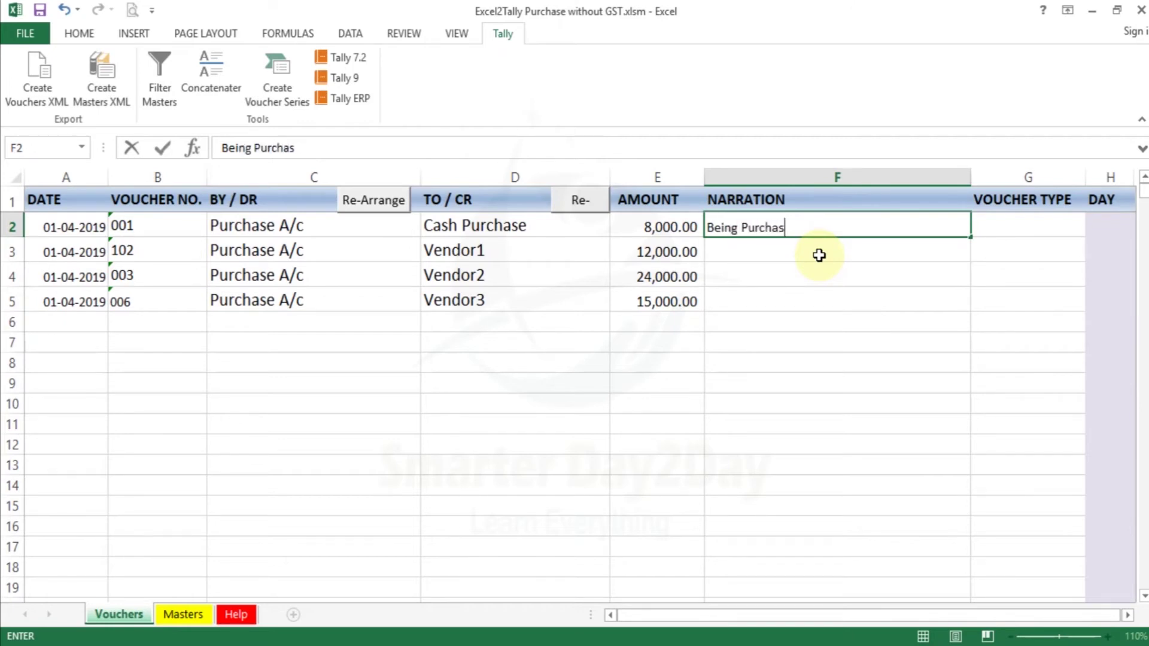
{"action": "key", "text": "ctrl+Return"}
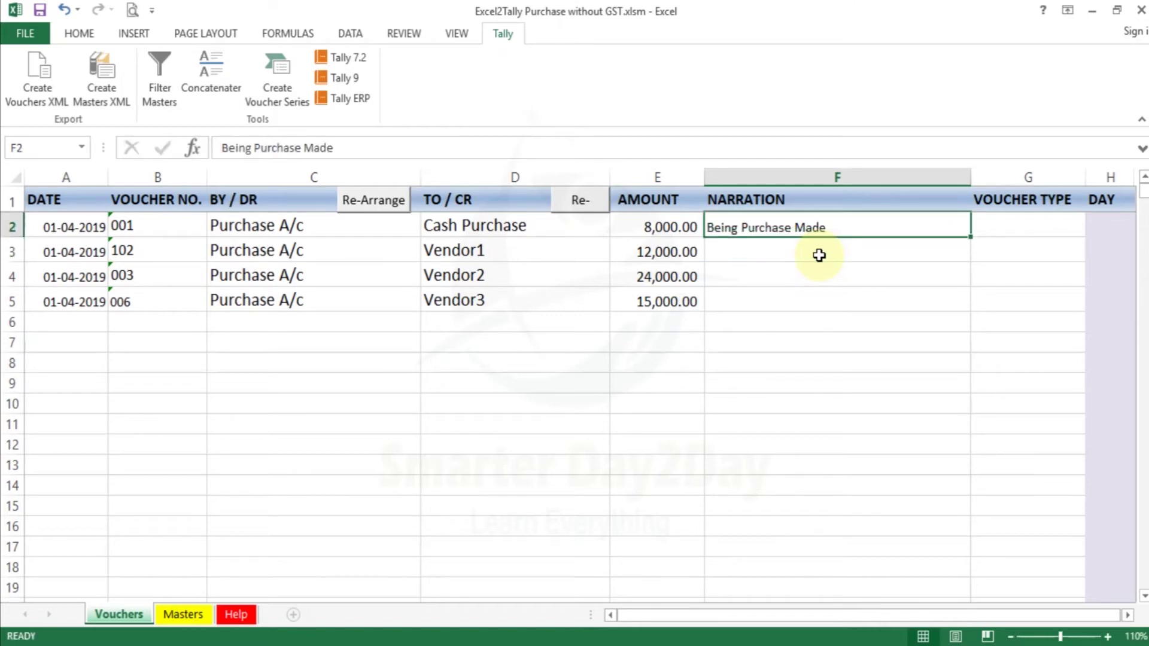
- Copy the narration from F2 into F3 through F5
{"action": "key", "text": "ctrl+c"}
{"action": "left_click", "coordinate": [819, 255]}
{"action": "key", "text": "shift+Down"}
{"action": "key", "text": "shift+Down"}
{"action": "key", "text": "ctrl+v"}
- Set the voucher type of the Cash Purchase row to Purchase, in G2
{"action": "key", "text": "Right"}
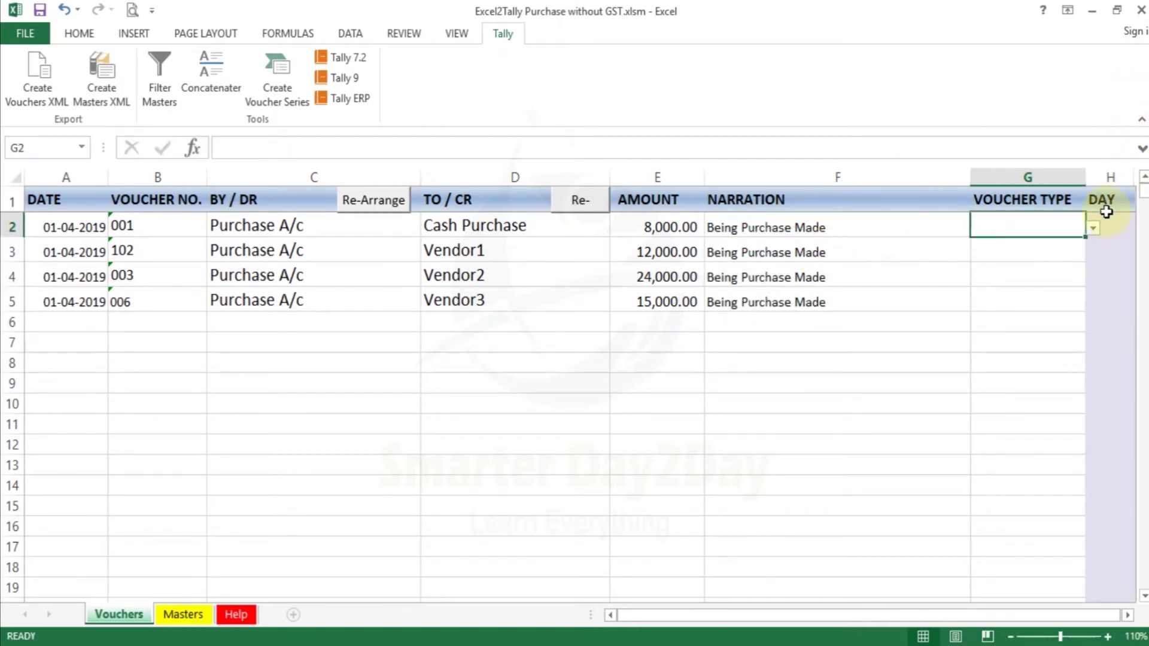
{"action": "left_click", "coordinate": [1092, 230]}
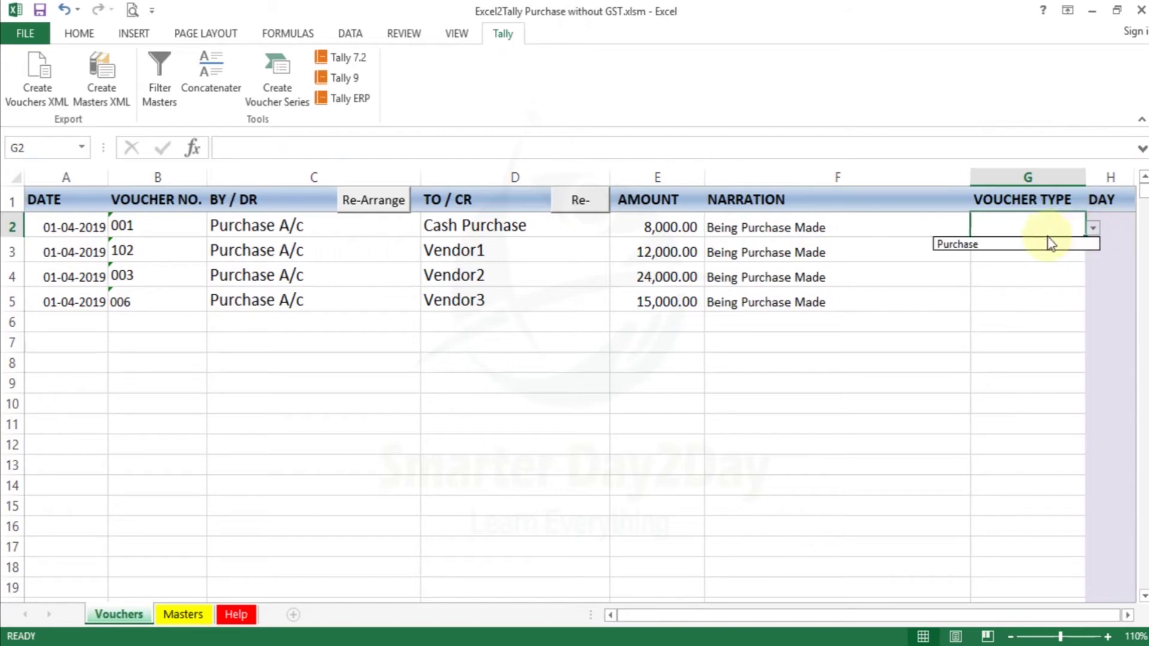
{"action": "left_click", "coordinate": [1044, 245]}
- Copy the Purchase voucher type from G2 down through row 5, and select the first date cell, A2
{"action": "key", "text": "ctrl+c"}
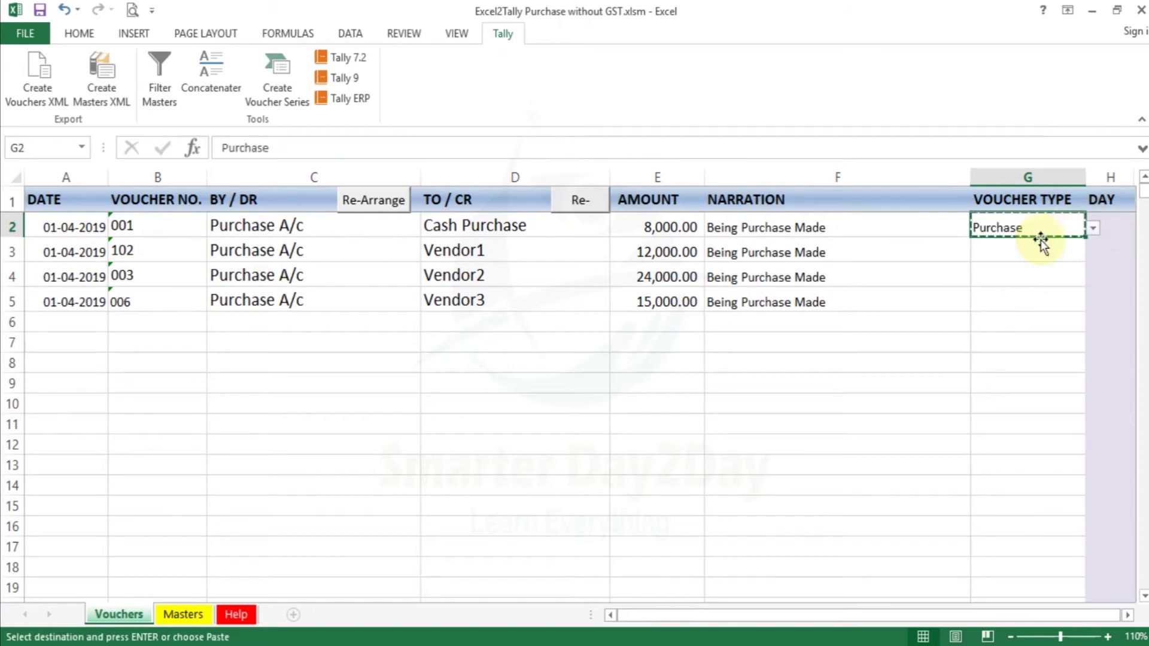
{"action": "key", "text": "shift+Down"}
{"action": "key", "text": "shift+Down"}
{"action": "key", "text": "shift+Down"}
{"action": "key", "text": "Return"}
{"action": "key", "text": "Left"}
{"action": "key", "text": "Left"}
{"action": "key", "text": "Left"}
{"action": "key", "text": "Left"}
{"action": "key", "text": "Left"}
{"action": "key", "text": "Left"}
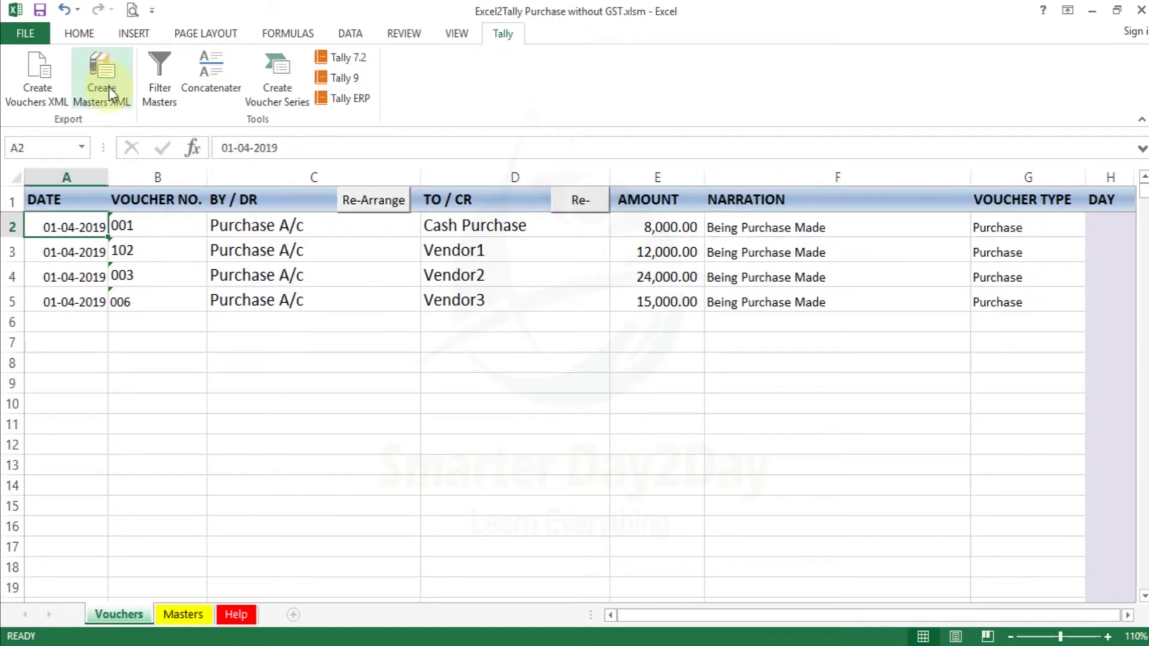
- Export the vouchers to XML and save the file as Purchase in the Purchase without GST folder
{"action": "left_click", "coordinate": [514, 37]}
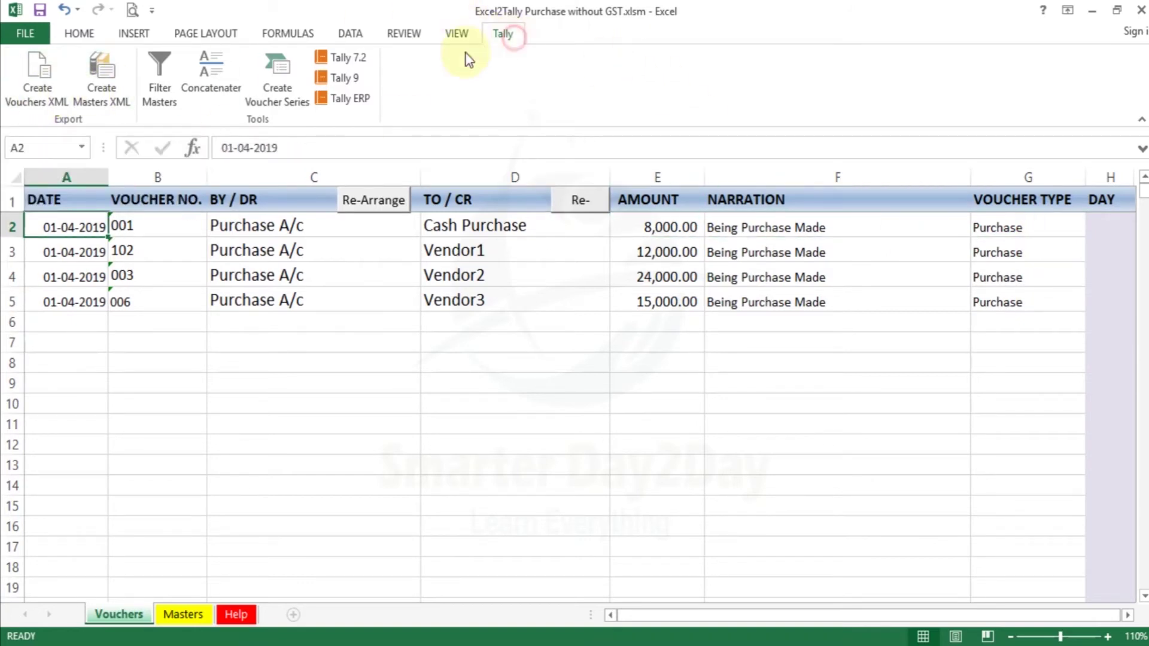
{"action": "left_click", "coordinate": [53, 103]}
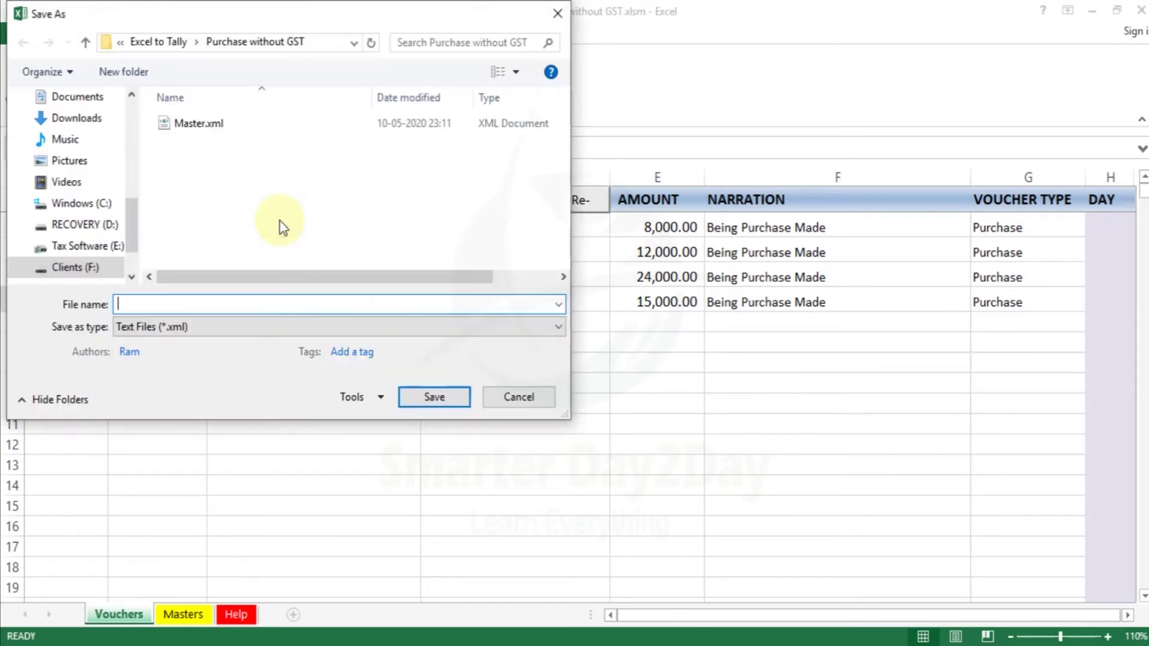
{"action": "type", "text": "Purchase"}
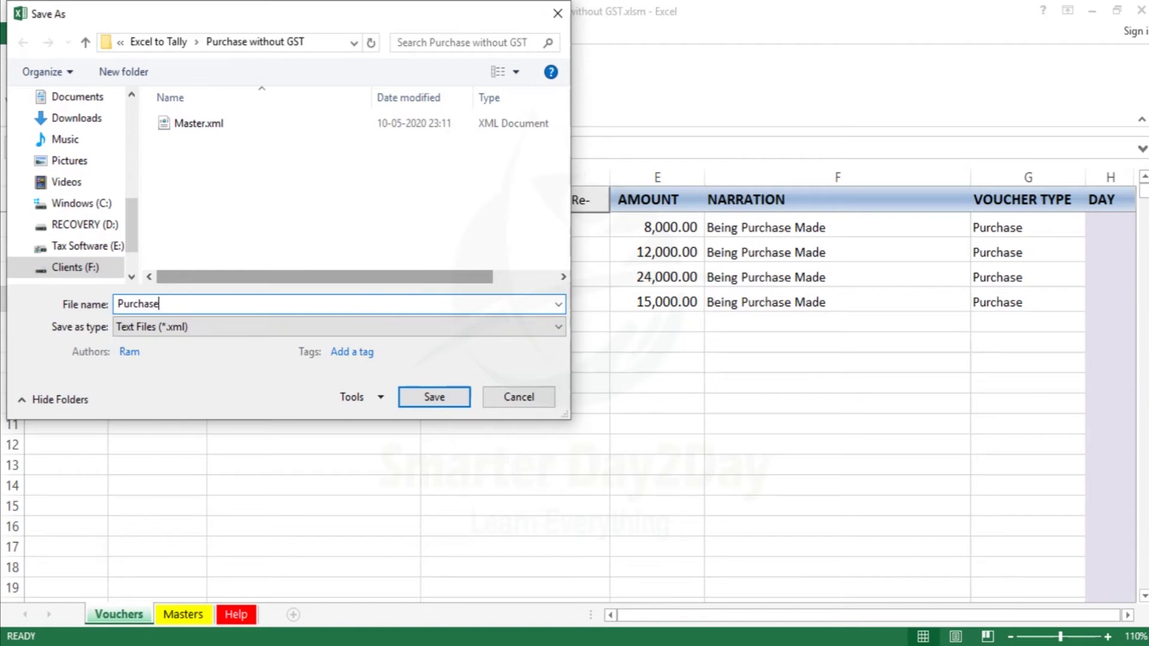
{"action": "left_click", "coordinate": [440, 397]}
{"action": "left_click", "coordinate": [640, 394]}
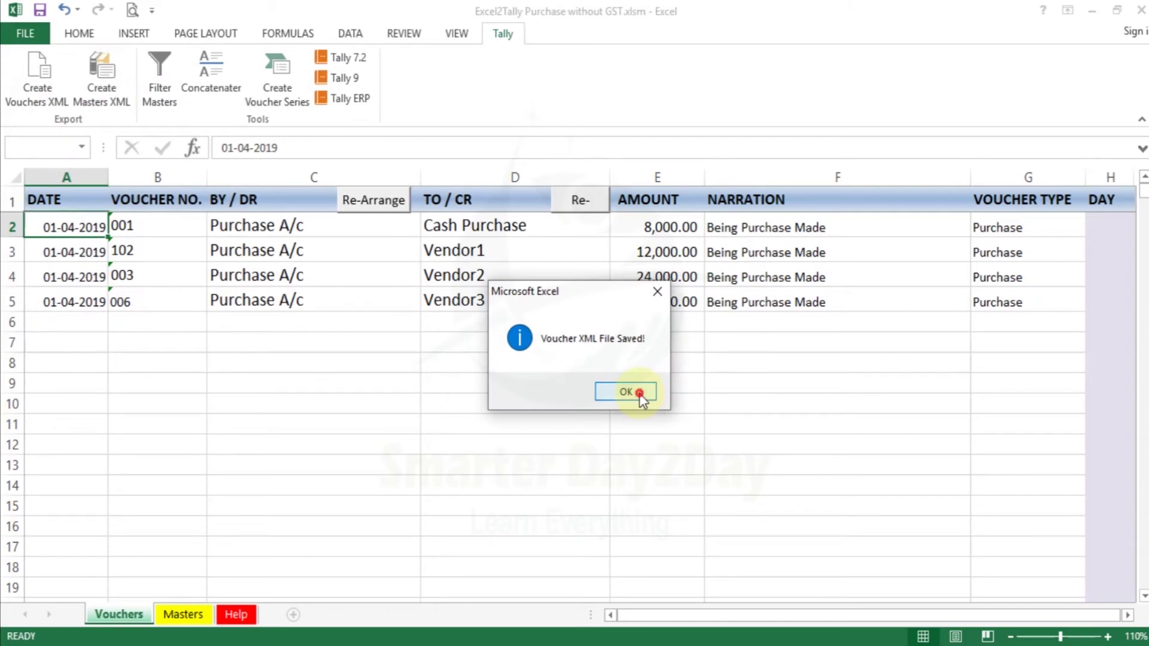
{"action": "left_click", "coordinate": [691, 389]}
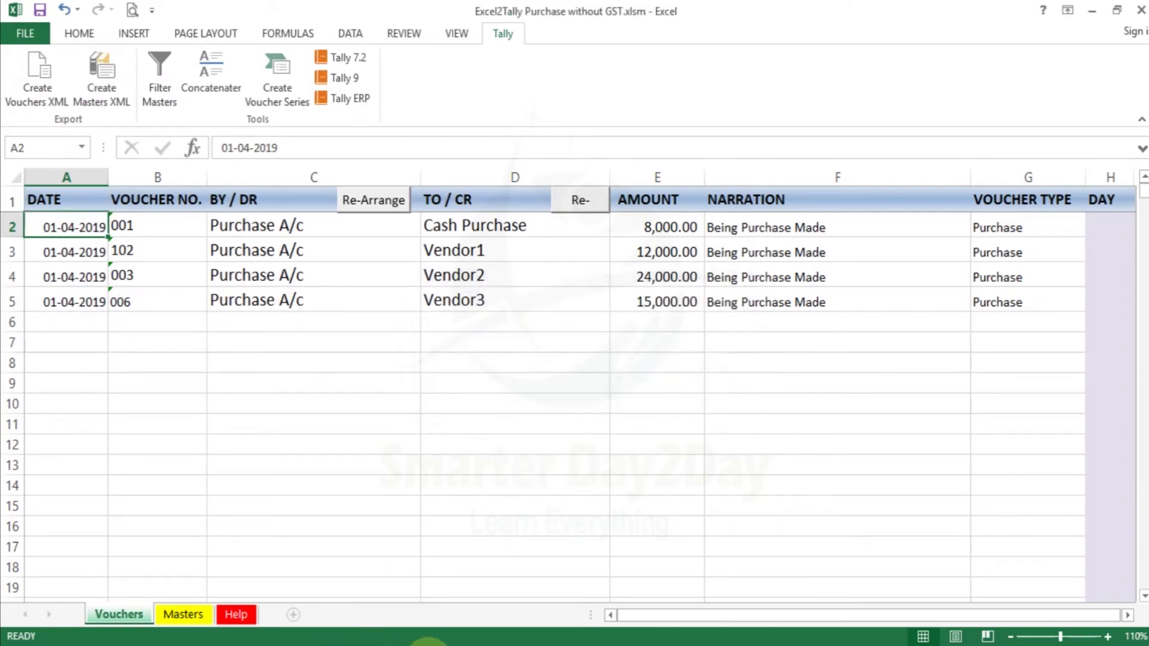
- Switch to File Explorer and copy the full path of Purchase.xml in the Purchase without GST folder
{"action": "left_click", "coordinate": [433, 645]}
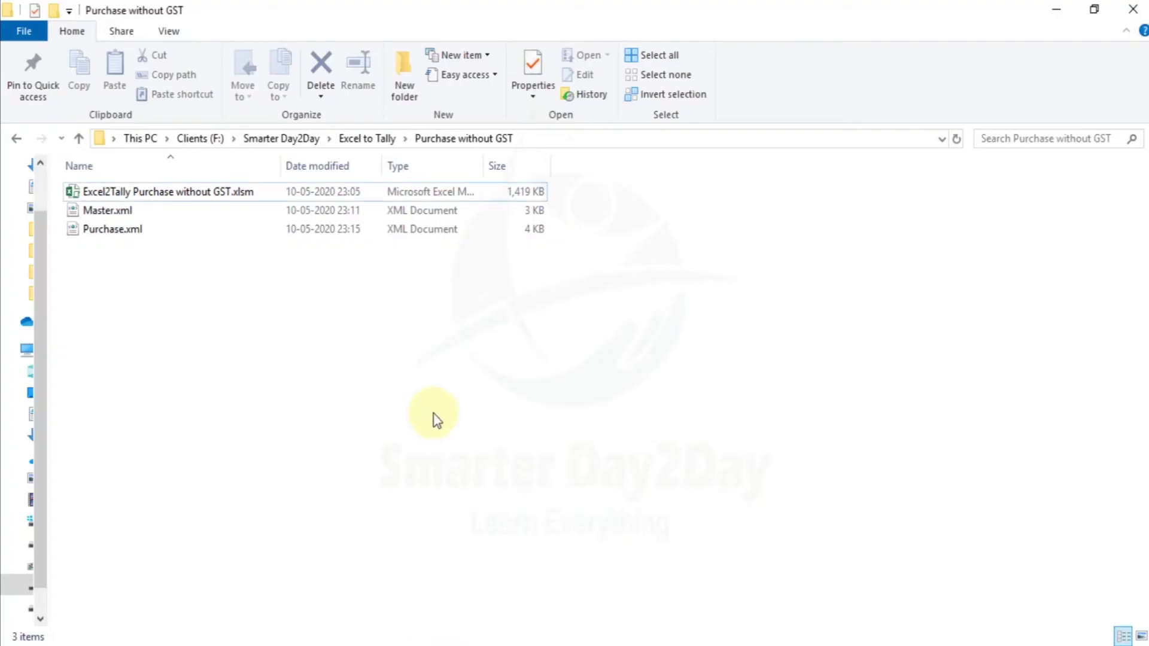
{"action": "left_click", "coordinate": [546, 142]}
{"action": "left_click", "coordinate": [545, 140]}
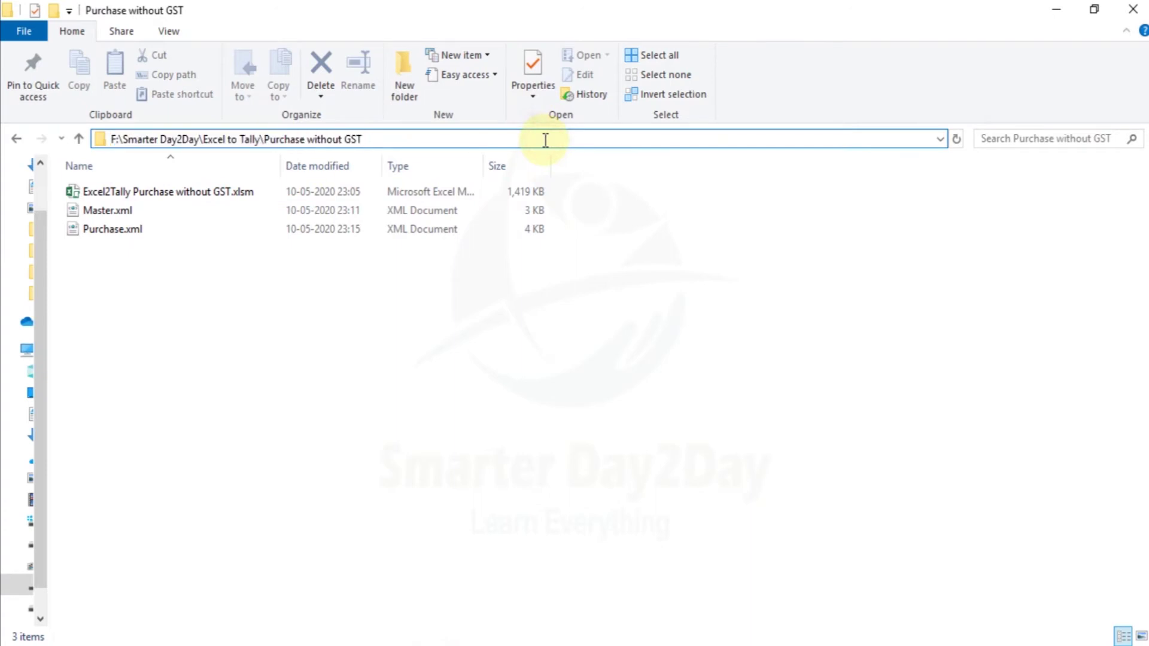
{"action": "type", "text": "\\"}
{"action": "key", "text": "Down"}
{"action": "key", "text": "Down"}
{"action": "key", "text": "Down"}
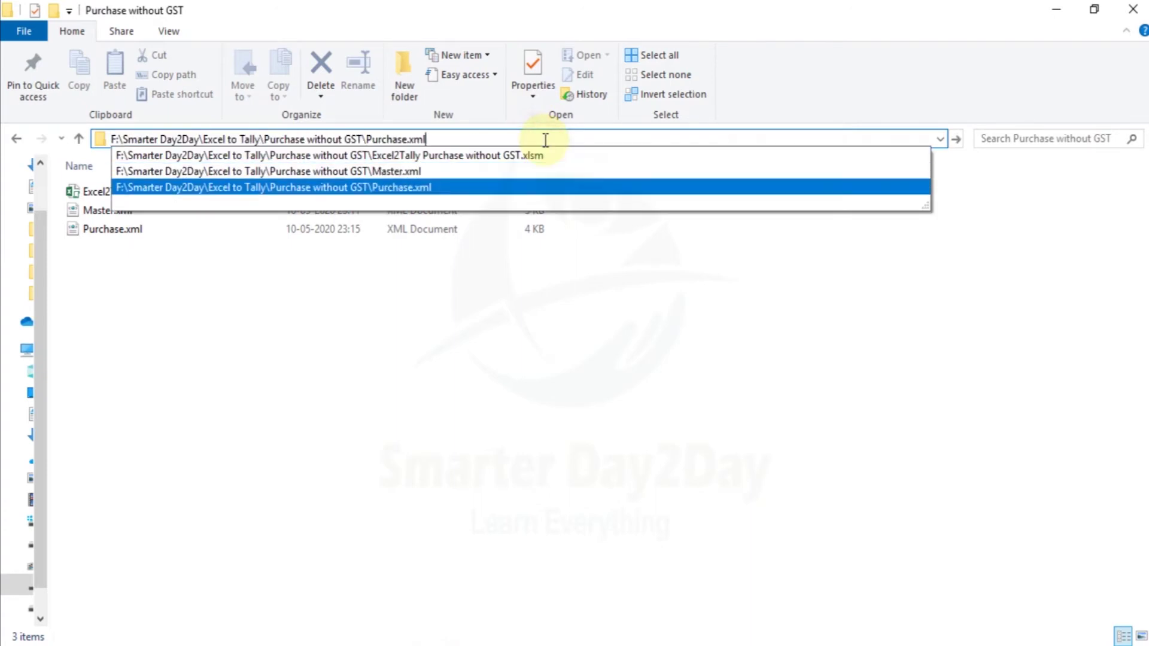
{"action": "key", "text": "ctrl+a"}
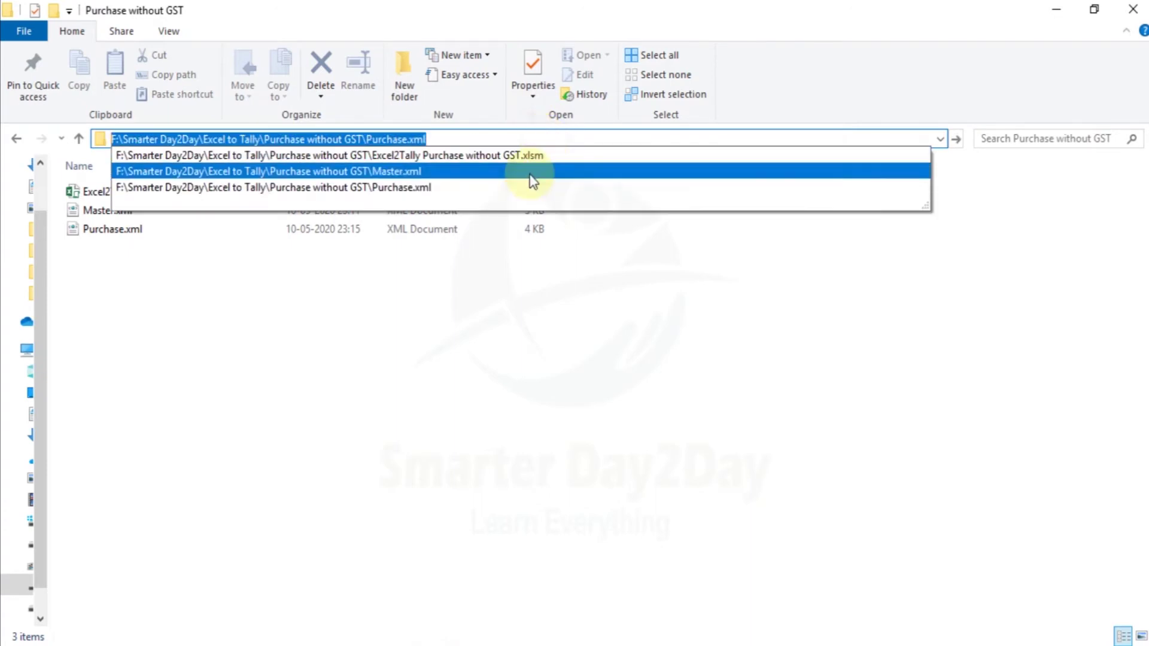
{"action": "left_click", "coordinate": [420, 372]}
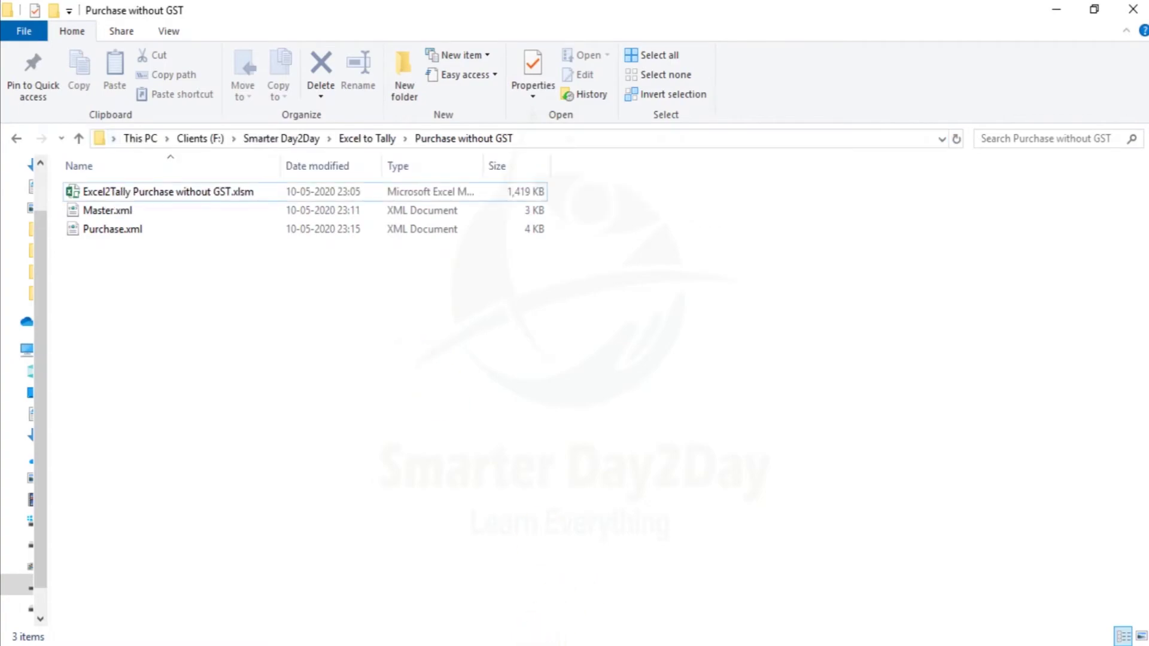
- Switch to Tally.ERP 9 and import vouchers from F:\Smarter Day2Day\Excel to Tally\Purchase without GST\Purchase.xml
{"action": "key", "text": "alt+Tab"}
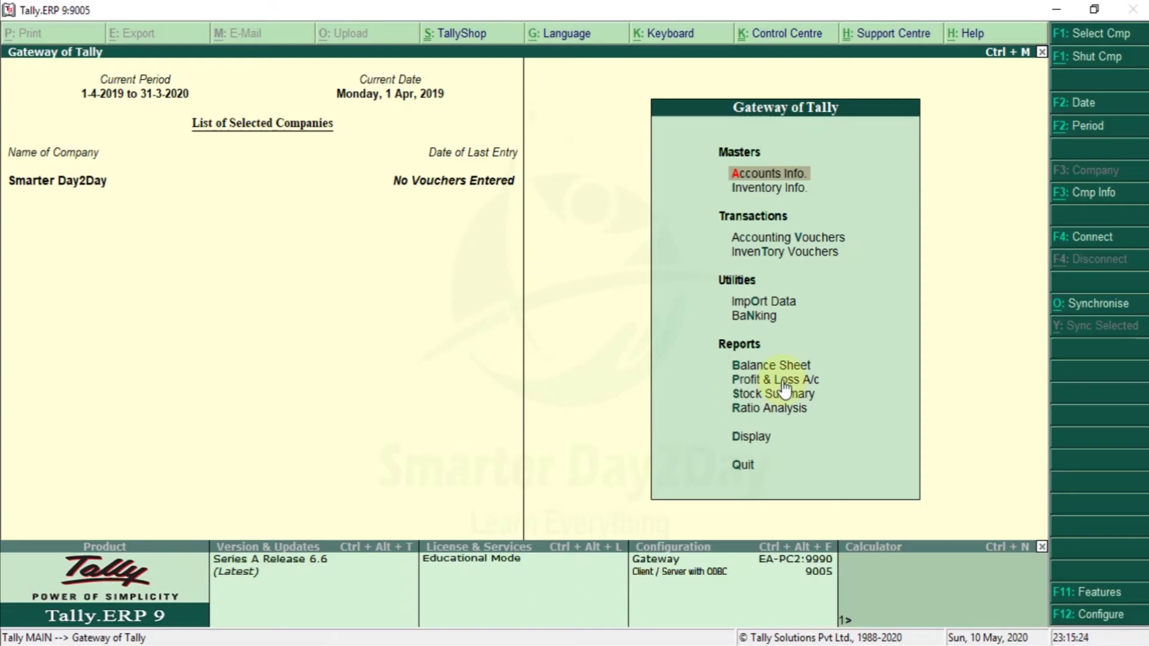
{"action": "left_click", "coordinate": [784, 305]}
{"action": "left_click", "coordinate": [783, 303]}
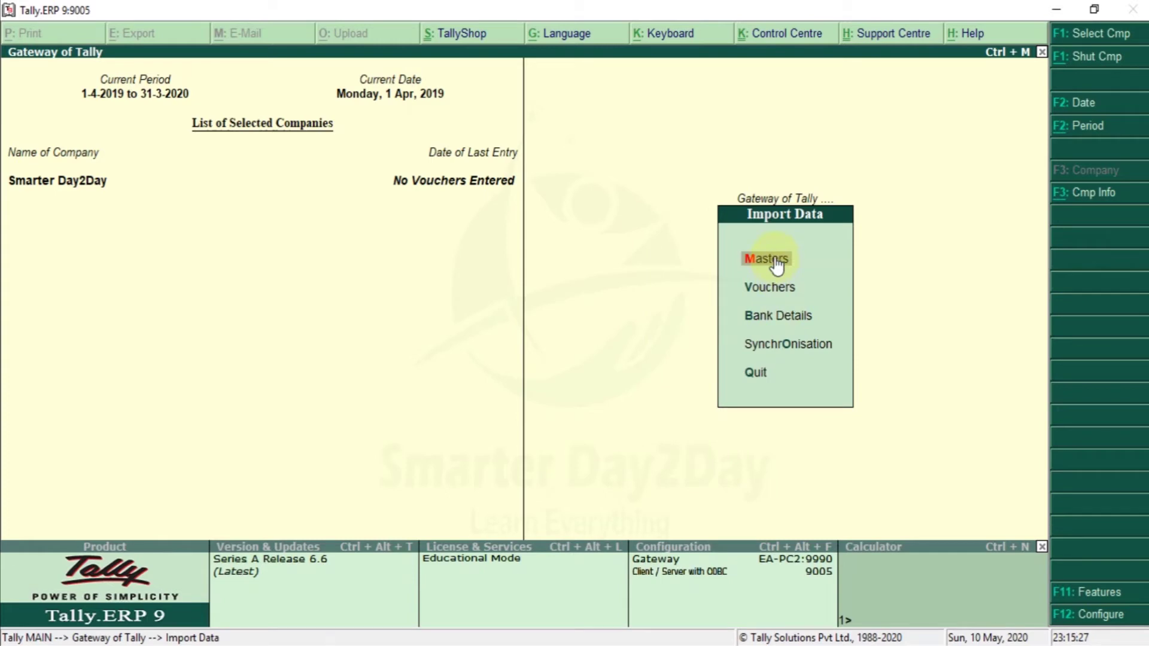
{"action": "left_click", "coordinate": [769, 288]}
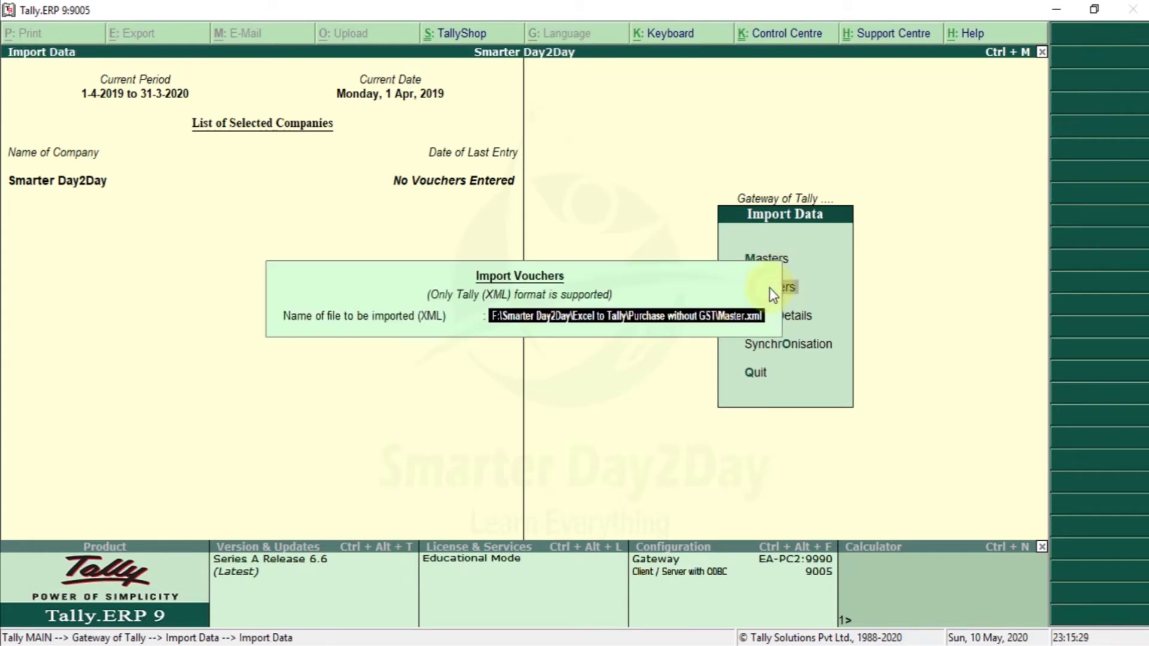
{"action": "key", "text": "ctrl+alt+v"}
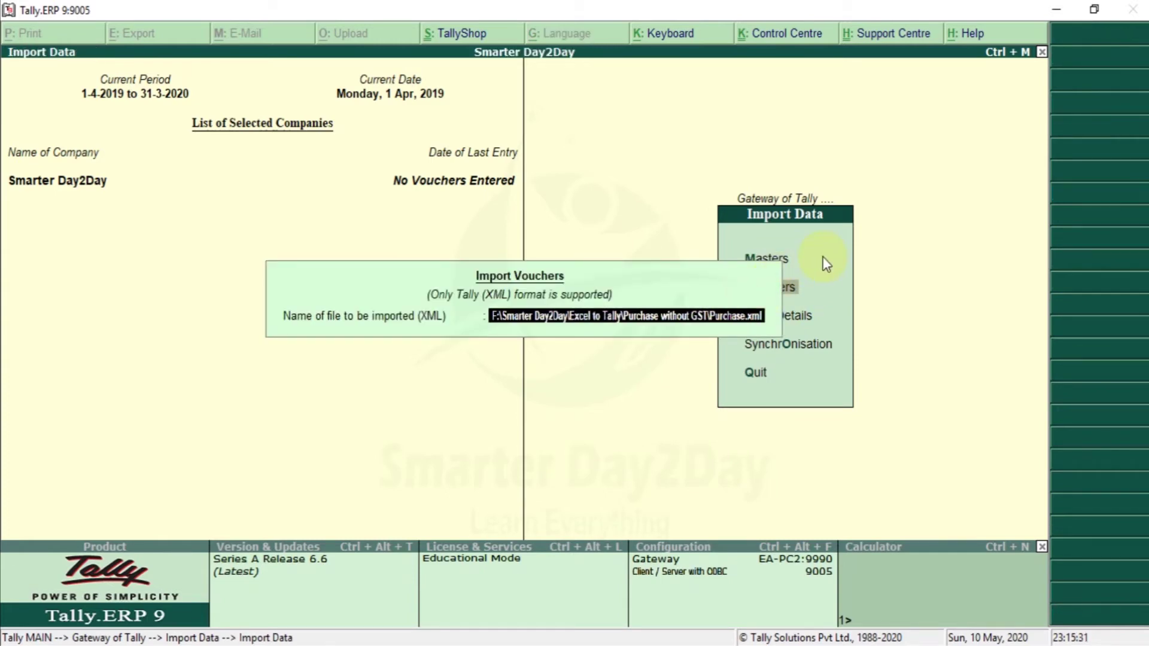
{"action": "key", "text": "Return"}
{"action": "key", "text": "Escape"}
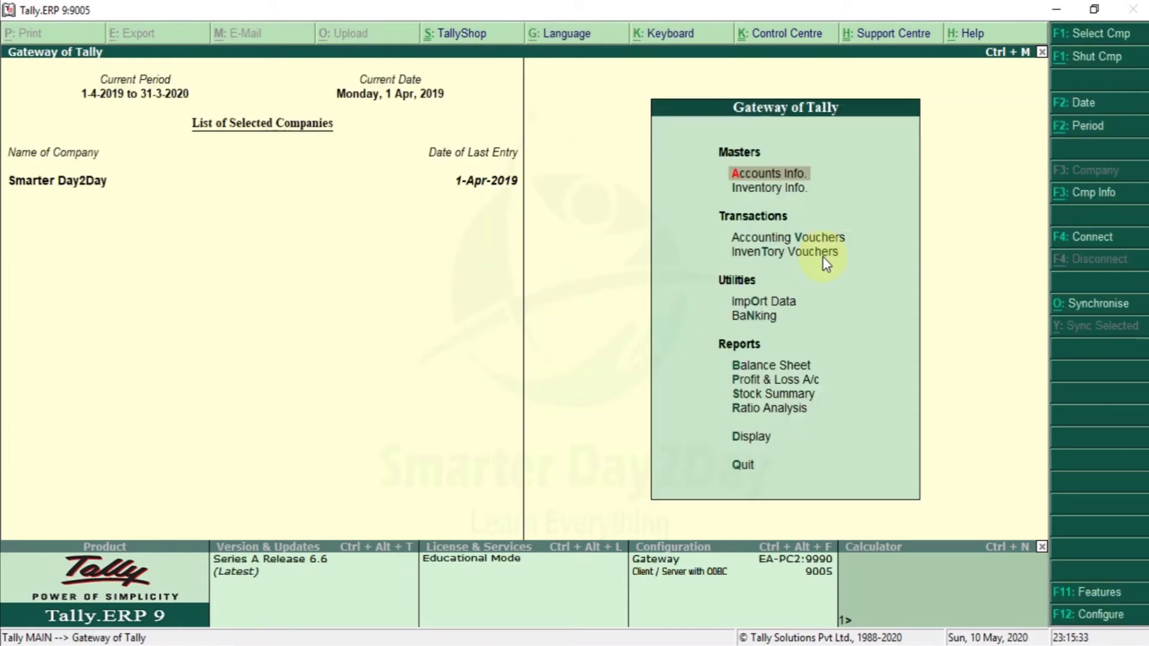
- Display the Statistics report under Statements of Accounts and drill down to the April 2019 purchase voucher list
{"action": "key", "text": "d"}
{"action": "left_click", "coordinate": [826, 263]}
{"action": "key", "text": "s"}
{"action": "key", "text": "Down"}
{"action": "key", "text": "Down"}
{"action": "key", "text": "Down"}
{"action": "key", "text": "Down"}
{"action": "key", "text": "Down"}
{"action": "key", "text": "Down"}
{"action": "key", "text": "Down"}
{"action": "key", "text": "Down"}
{"action": "key", "text": "Down"}
{"action": "key", "text": "Down"}
{"action": "key", "text": "Down"}
{"action": "key", "text": "Down"}
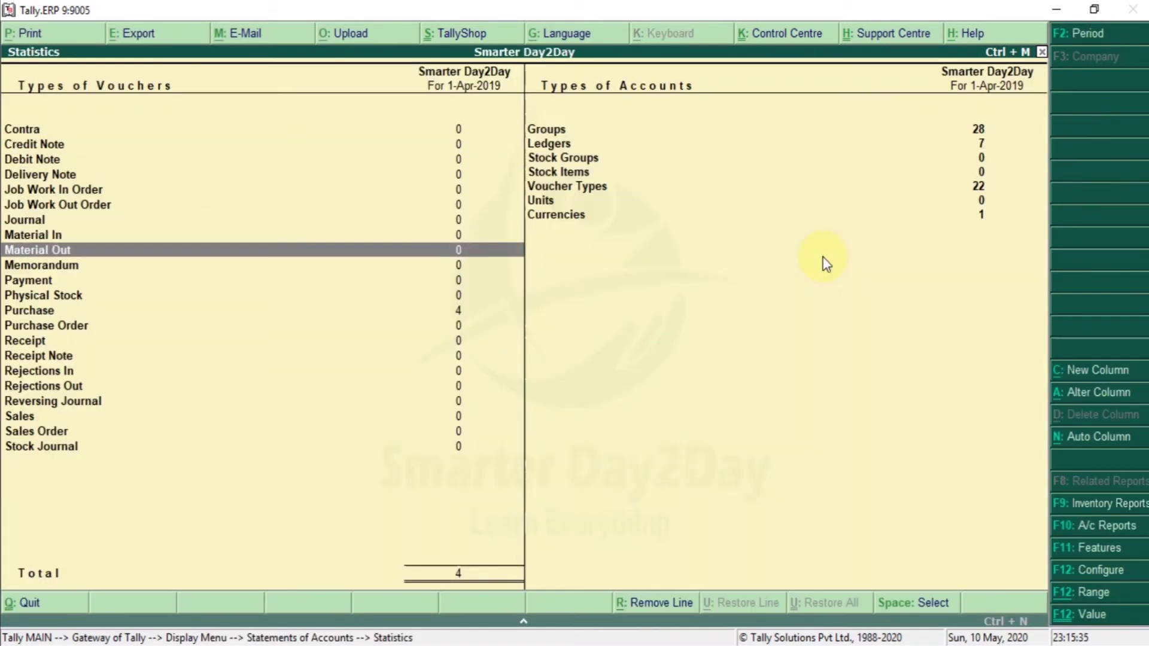
{"action": "key", "text": "Return"}
{"action": "key", "text": "Return"}
- Go through the entries in the purchase voucher list and examine the Cash Purchase voucher's supplier invoice number
{"action": "key", "text": "Down"}
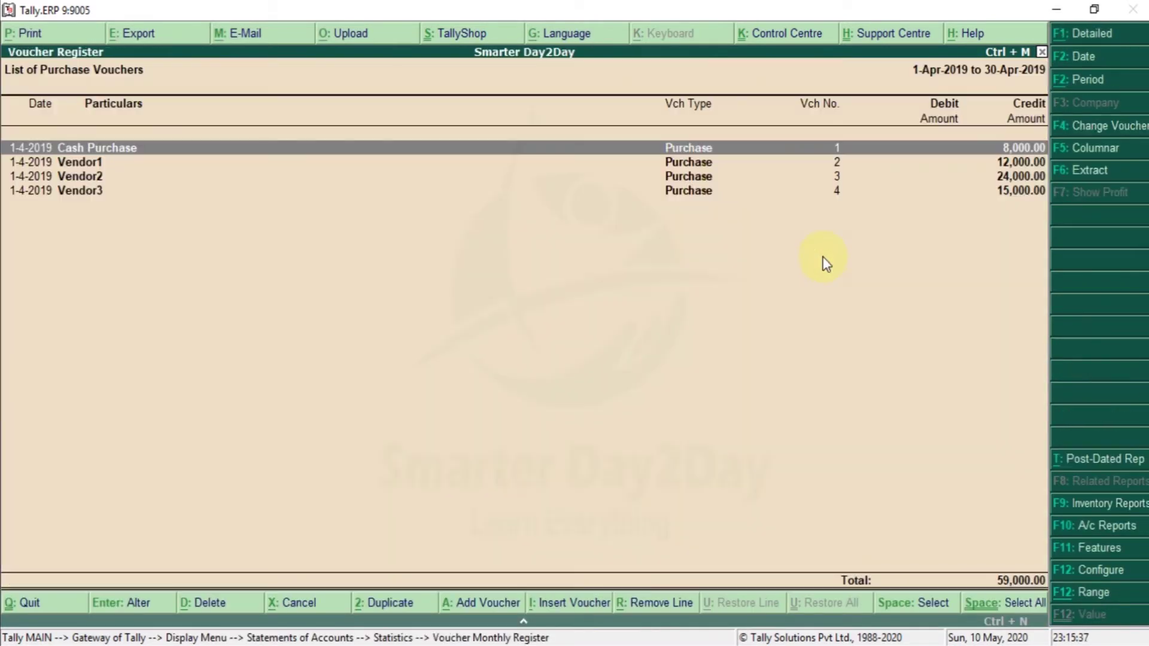
{"action": "key", "text": "Down"}
{"action": "key", "text": "Down"}
{"action": "key", "text": "Up"}
{"action": "key", "text": "Up"}
{"action": "key", "text": "Up"}
{"action": "key", "text": "Down"}
{"action": "key", "text": "Down"}
{"action": "key", "text": "Down"}
{"action": "key", "text": "Up"}
{"action": "key", "text": "Up"}
{"action": "key", "text": "Up"}
{"action": "key", "text": "Return"}
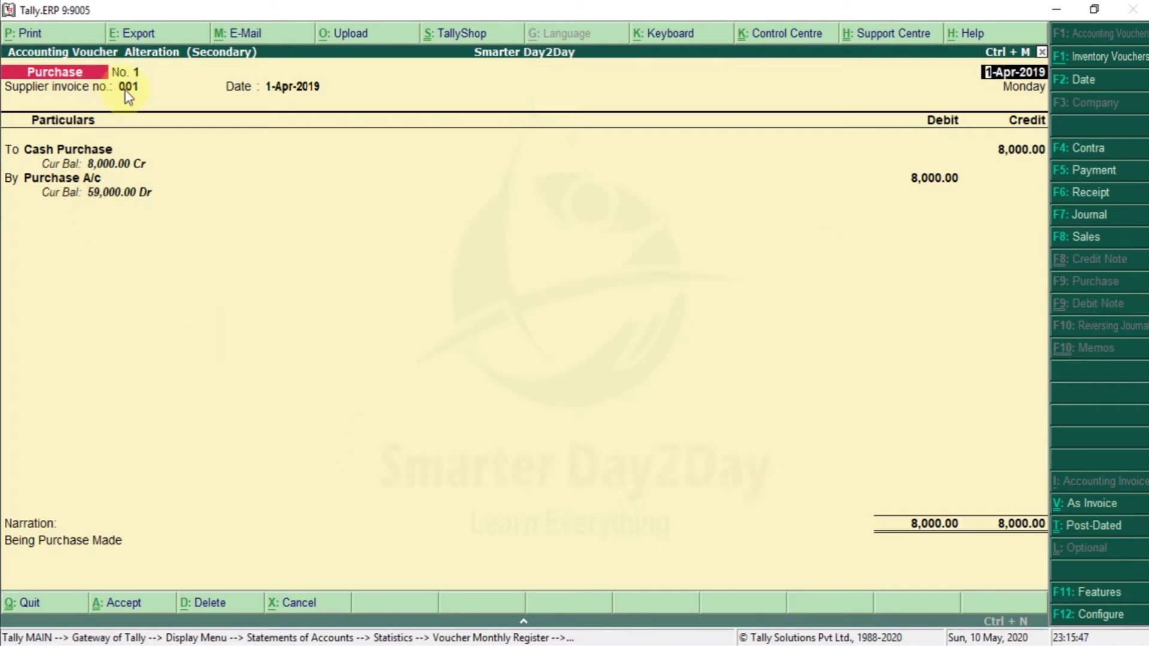
{"action": "key", "text": "Escape"}
- Inspect the Vendor1, Vendor2 and Vendor3 purchase vouchers in turn, checking their supplier invoice numbers and narrations
{"action": "key", "text": "Down"}
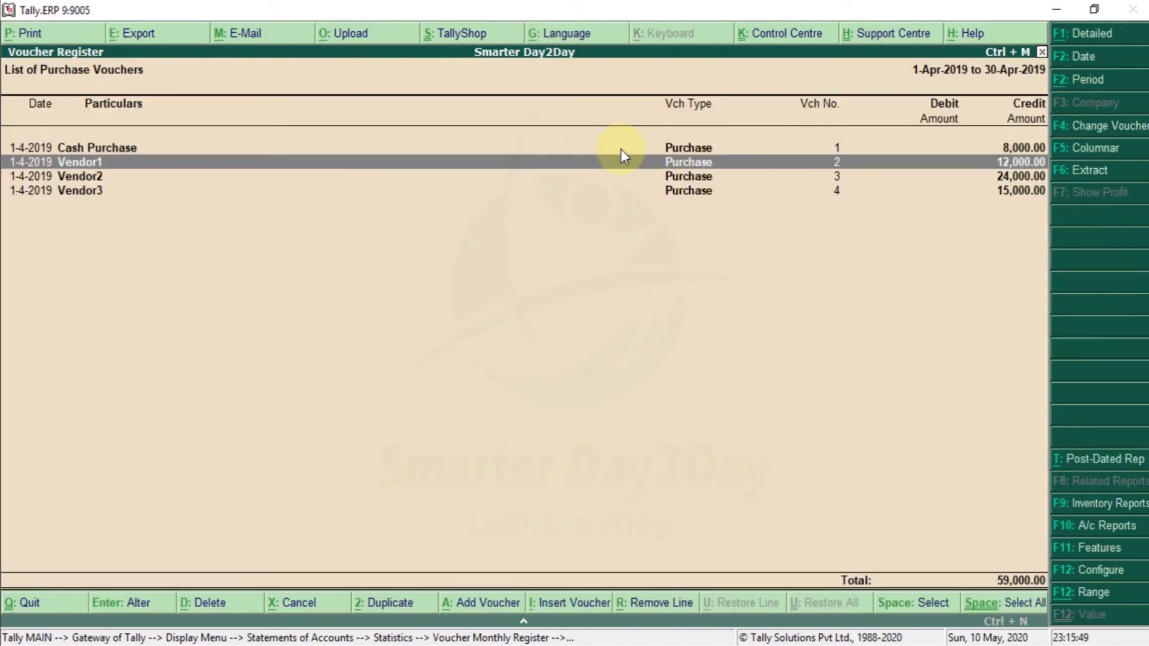
{"action": "key", "text": "Return"}
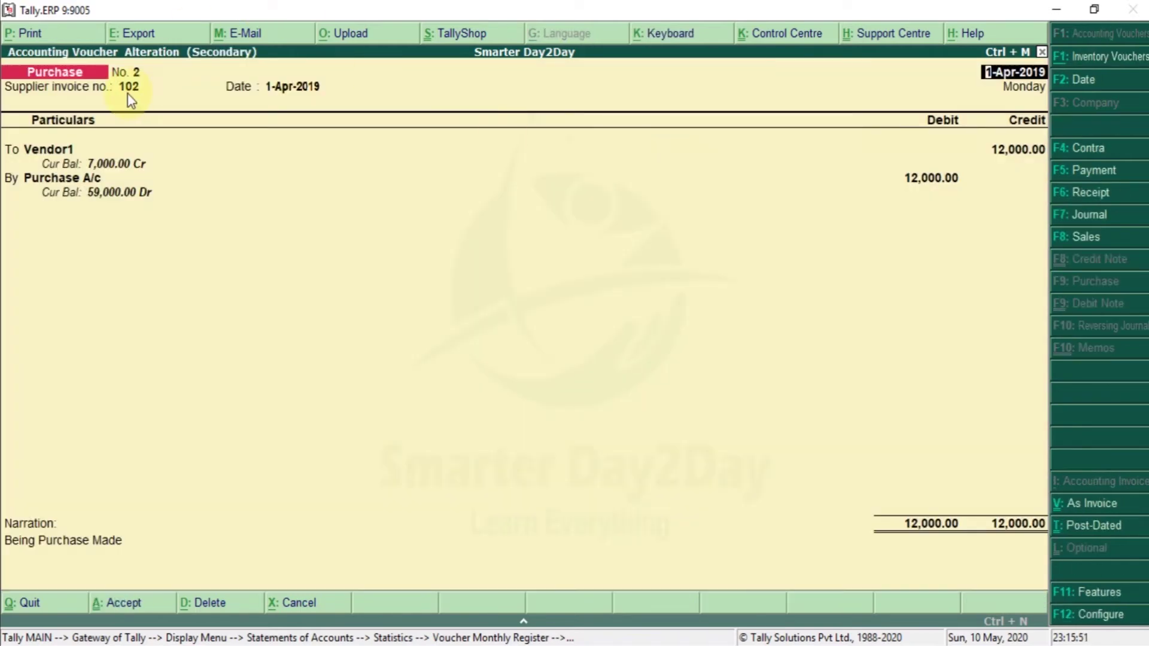
{"action": "key", "text": "Escape"}
{"action": "key", "text": "Down"}
{"action": "key", "text": "Return"}
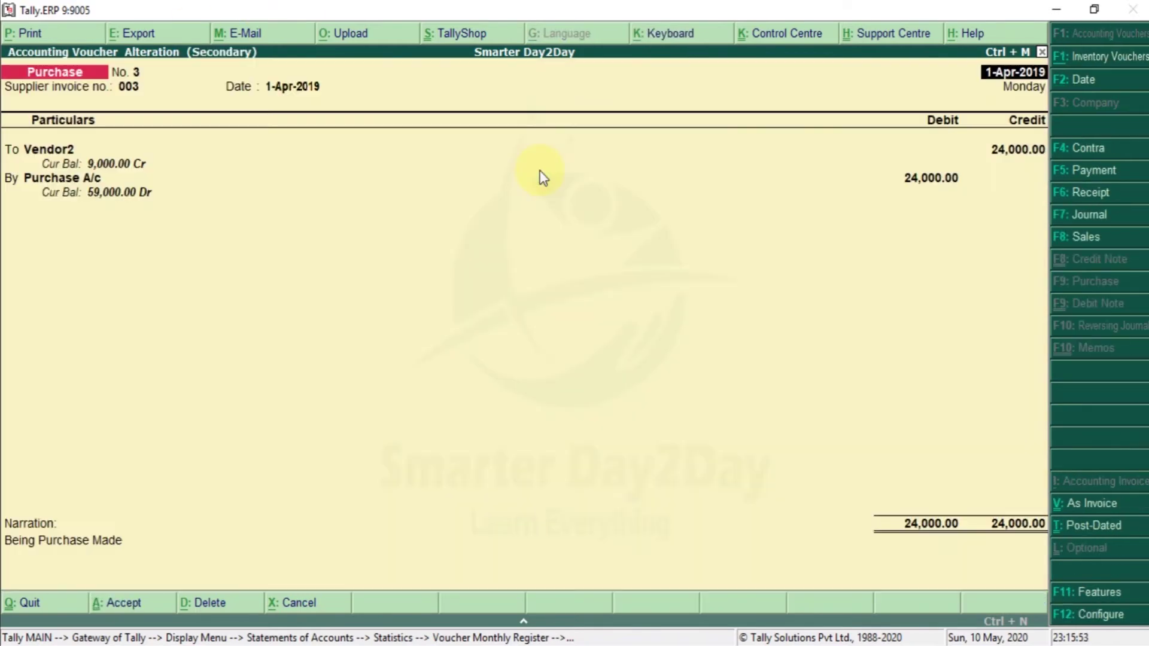
{"action": "key", "text": "Escape"}
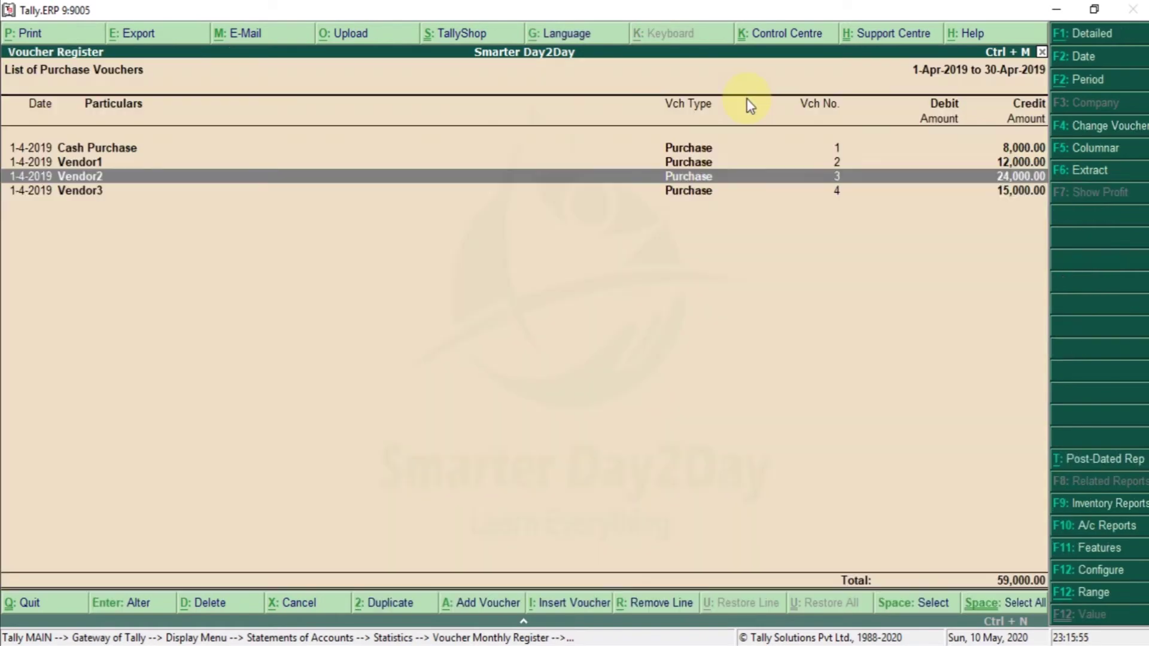
{"action": "key", "text": "Down"}
{"action": "key", "text": "Return"}
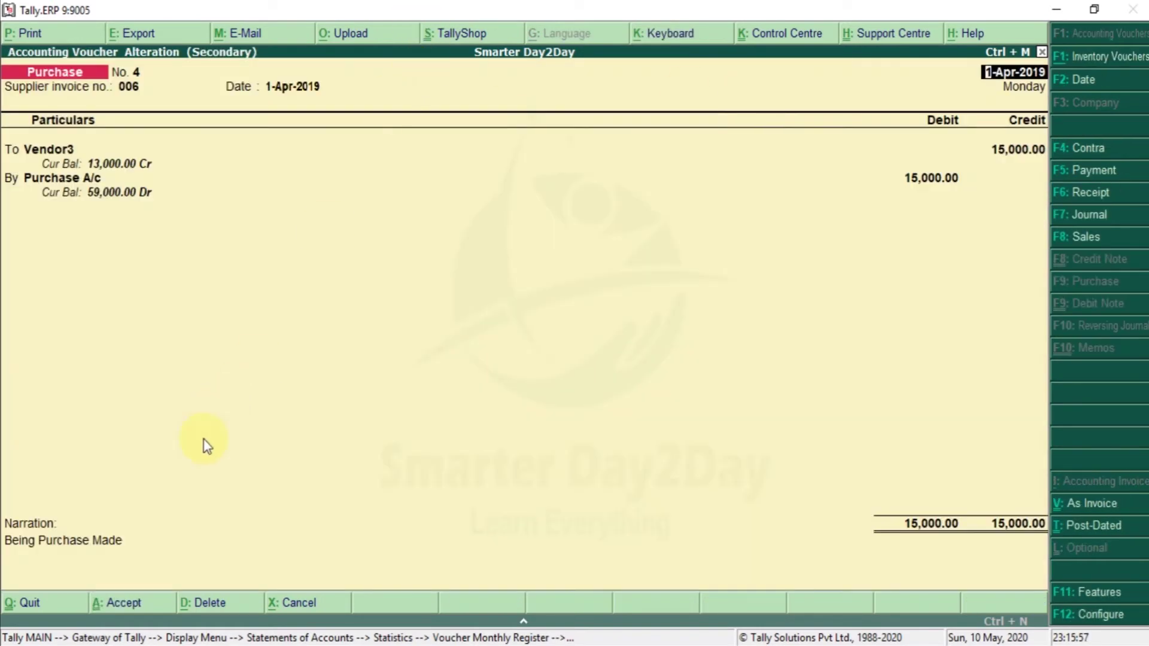
{"action": "left_click", "coordinate": [487, 637]}
{"action": "key", "text": "Escape"}
- Switch to the Excel2Tally workbook and clear all voucher entries below the headers in columns A to G
{"action": "left_click", "coordinate": [488, 640]}
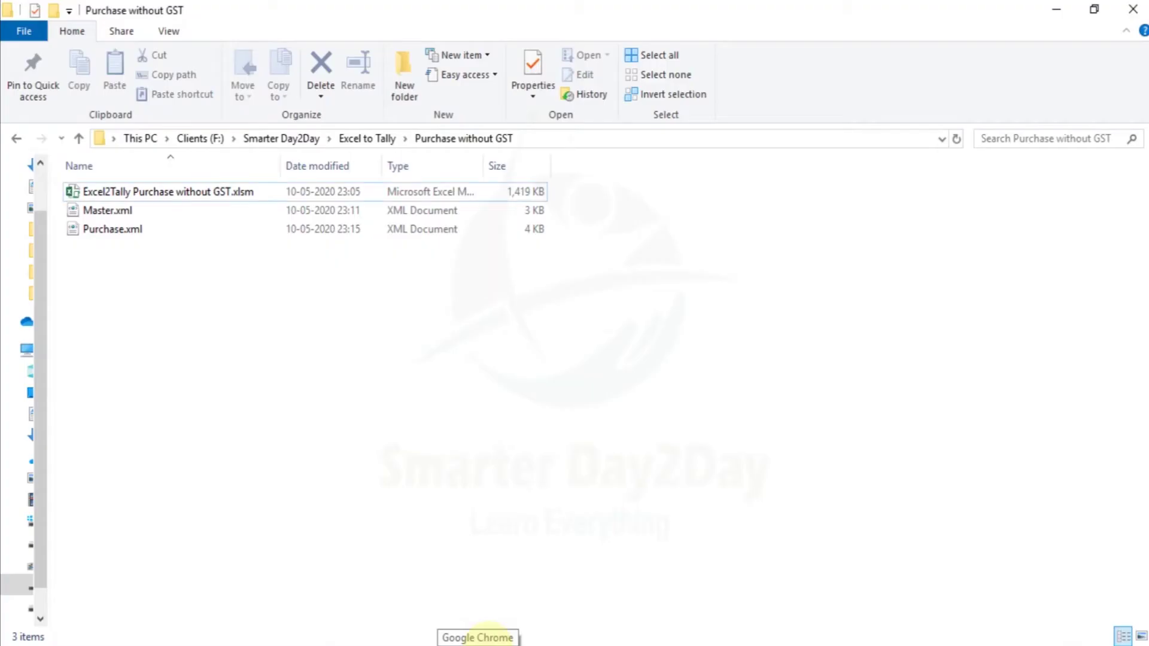
{"action": "left_click", "coordinate": [554, 640]}
{"action": "left_click", "coordinate": [507, 284]}
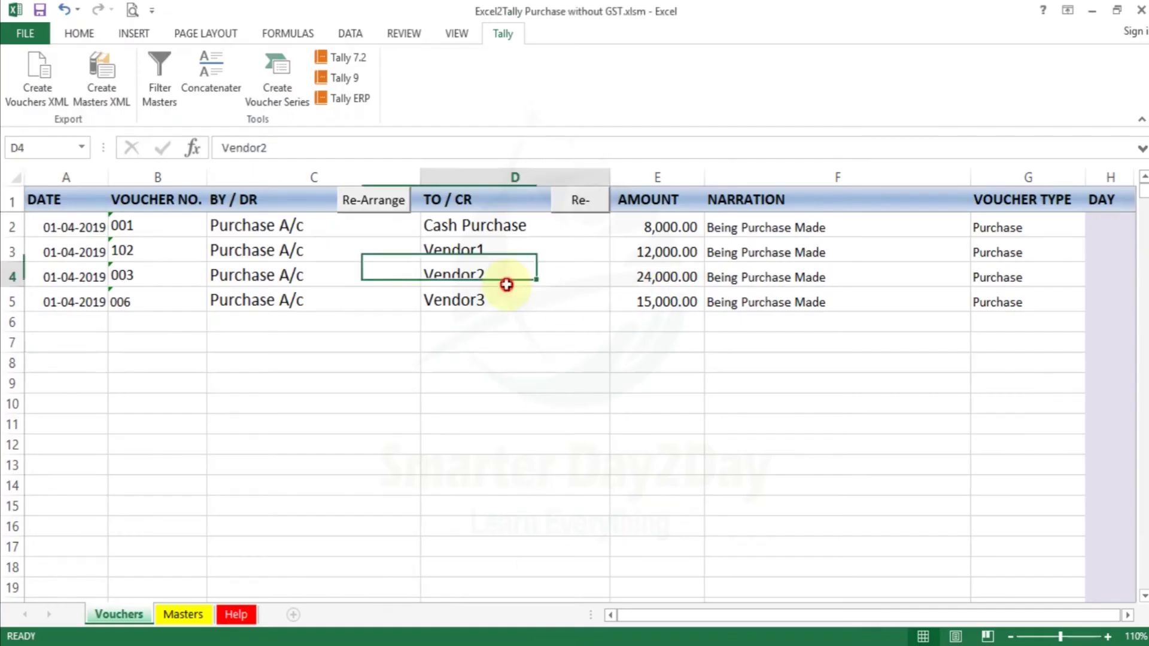
{"action": "left_click", "coordinate": [347, 274]}
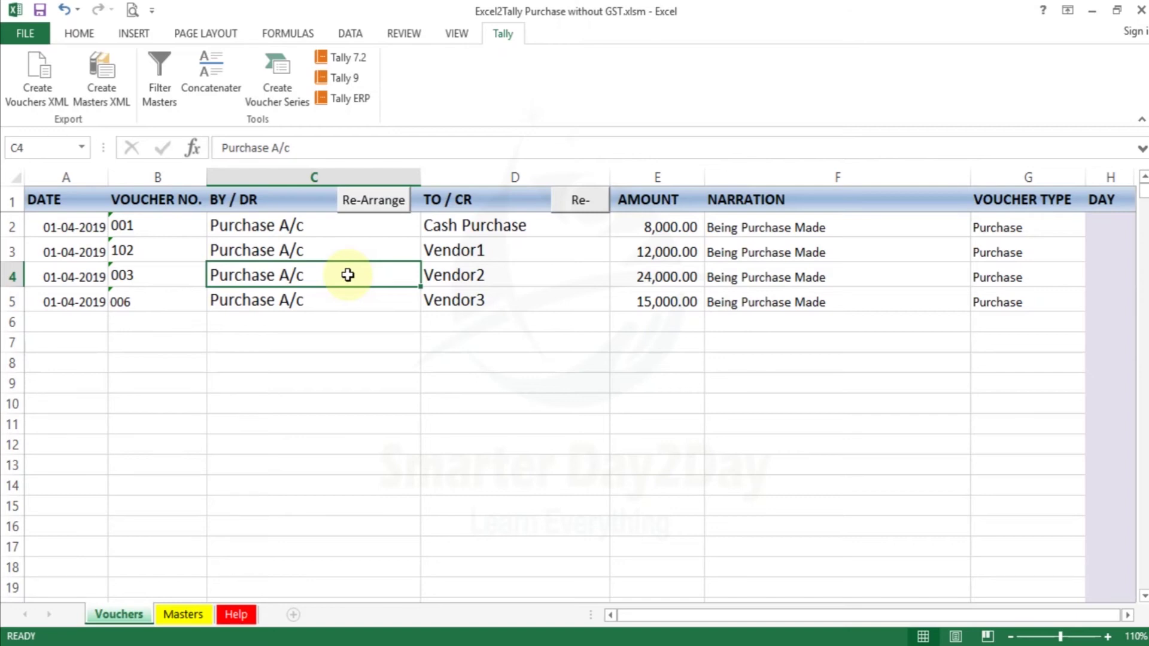
{"action": "key", "text": "Up"}
{"action": "key", "text": "Up"}
{"action": "key", "text": "Left"}
{"action": "key", "text": "Left"}
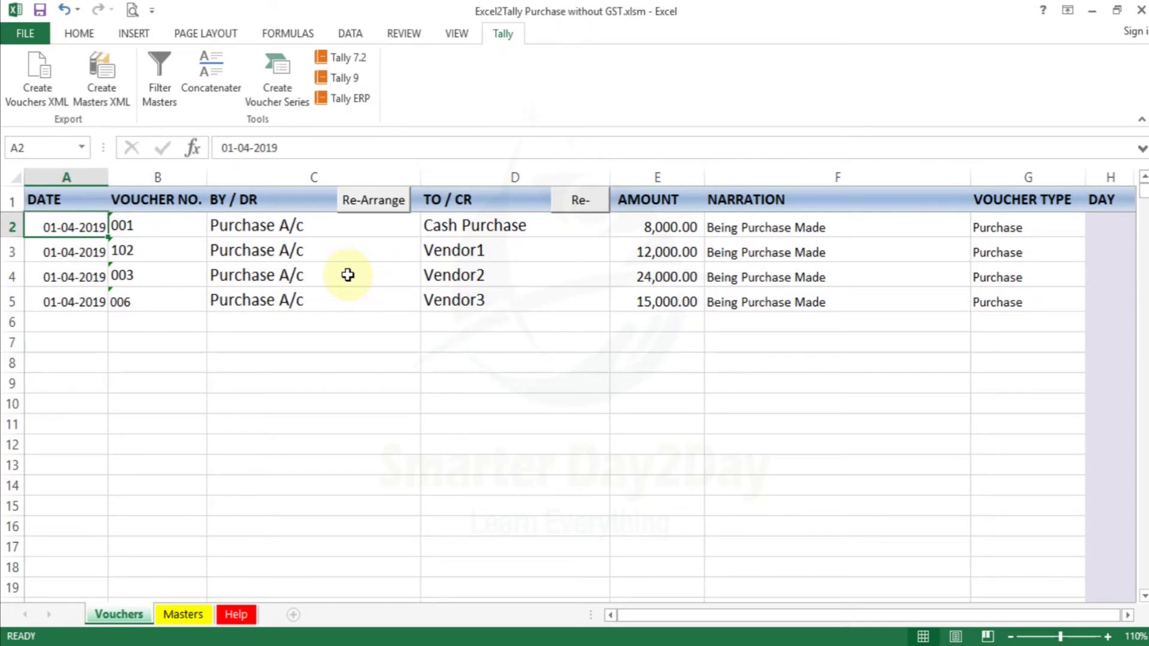
{"action": "key", "text": "ctrl+shift+Right"}
{"action": "key", "text": "ctrl+shift+Down"}
{"action": "key", "text": "ctrl+shift+Down"}
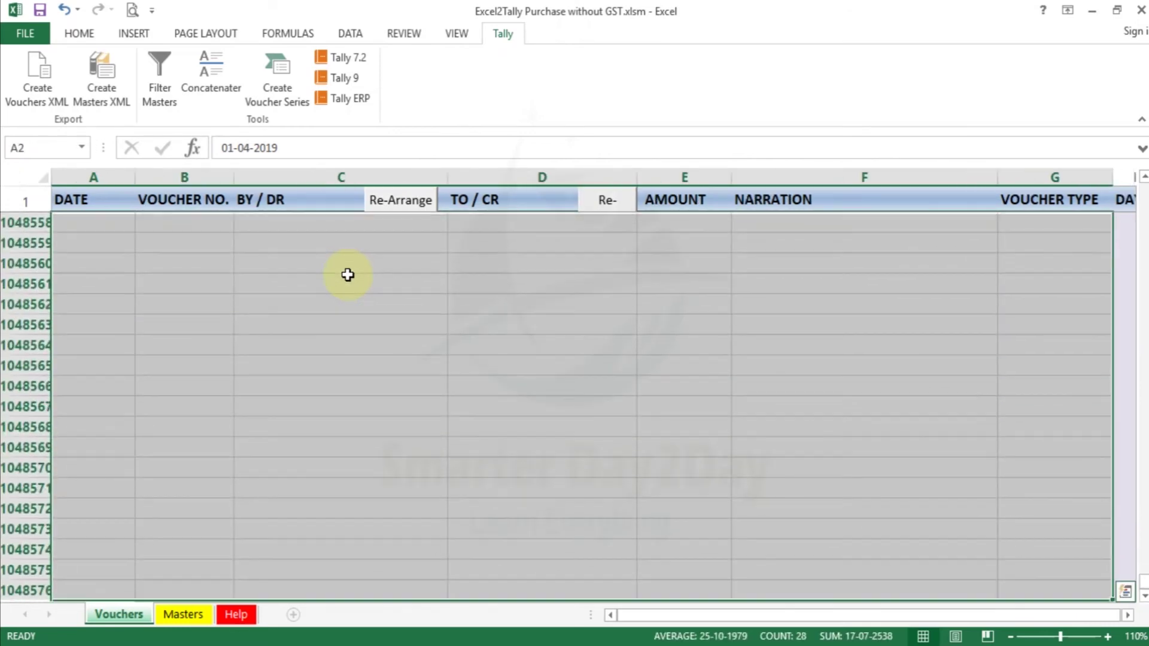
{"action": "key", "text": "Delete"}
{"action": "key", "text": "Up"}
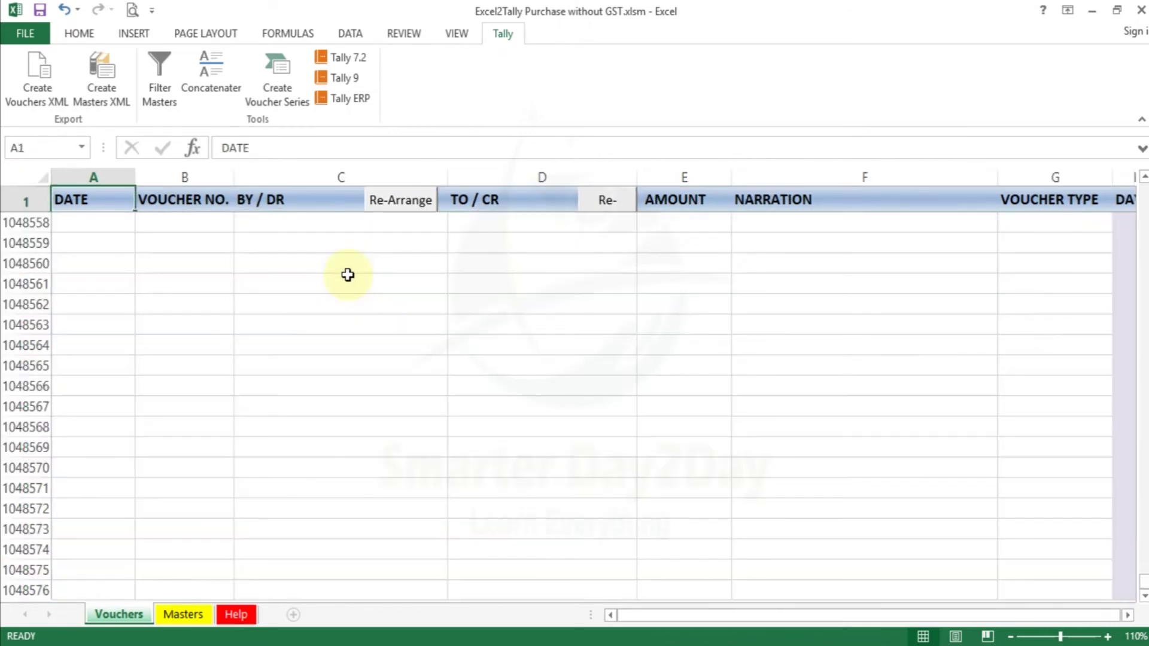
{"action": "key", "text": "ctrl+Home"}
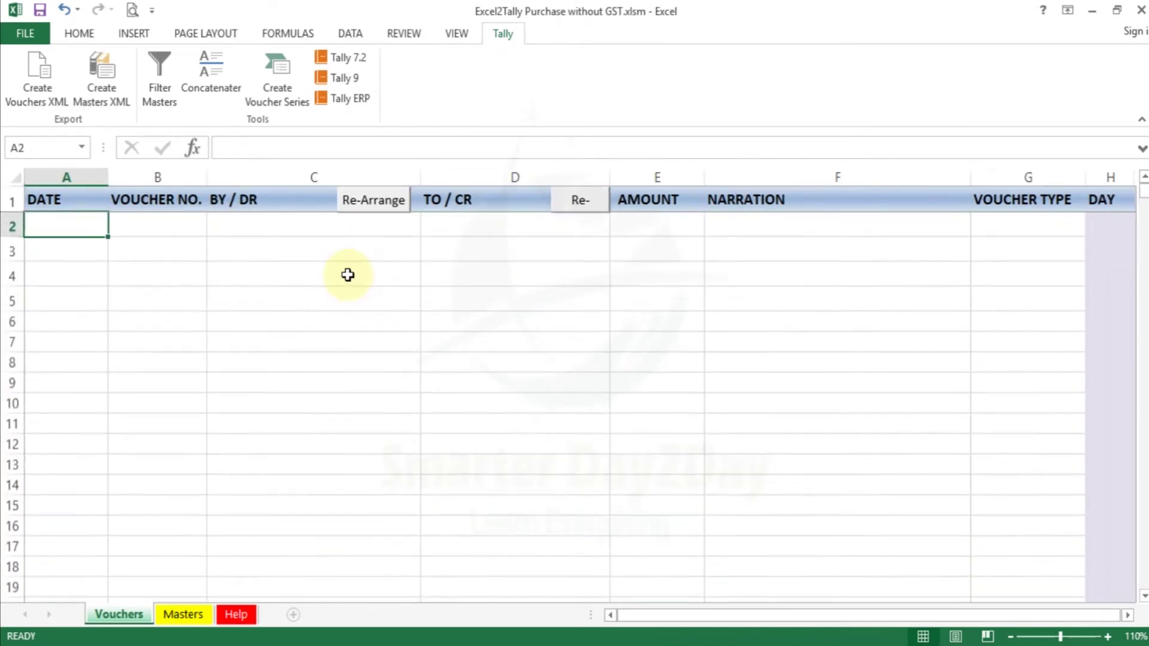
- Start a new voucher series and set its By / Dr ledger to Purchase A/c
{"action": "left_click", "coordinate": [289, 96]}
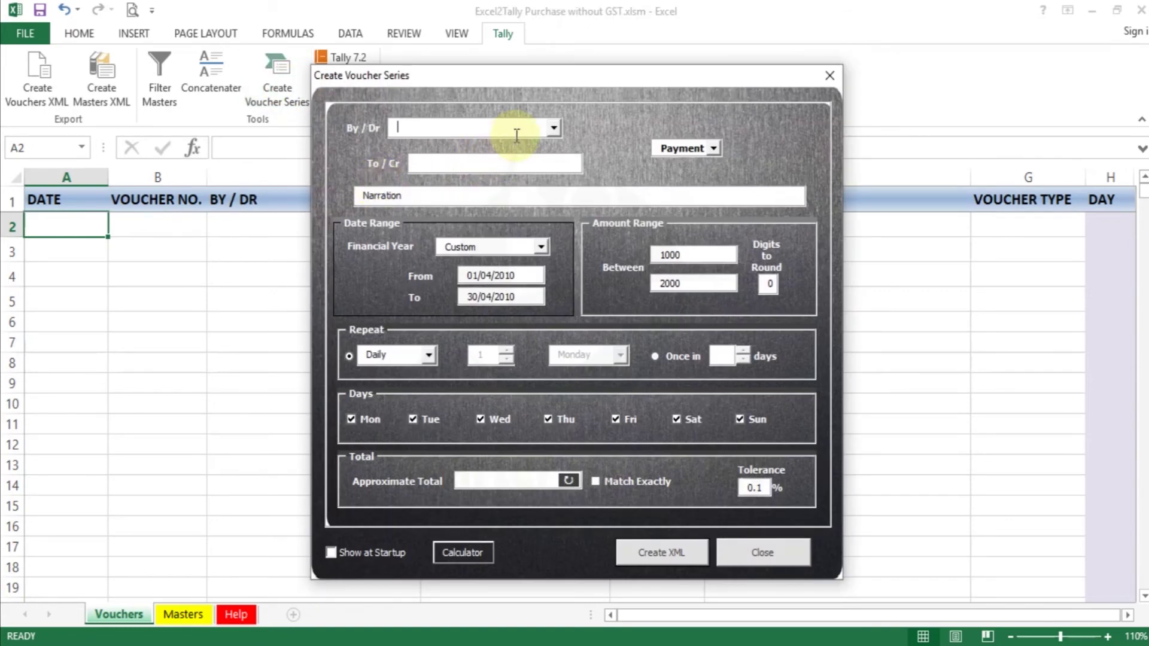
{"action": "type", "text": "P"}
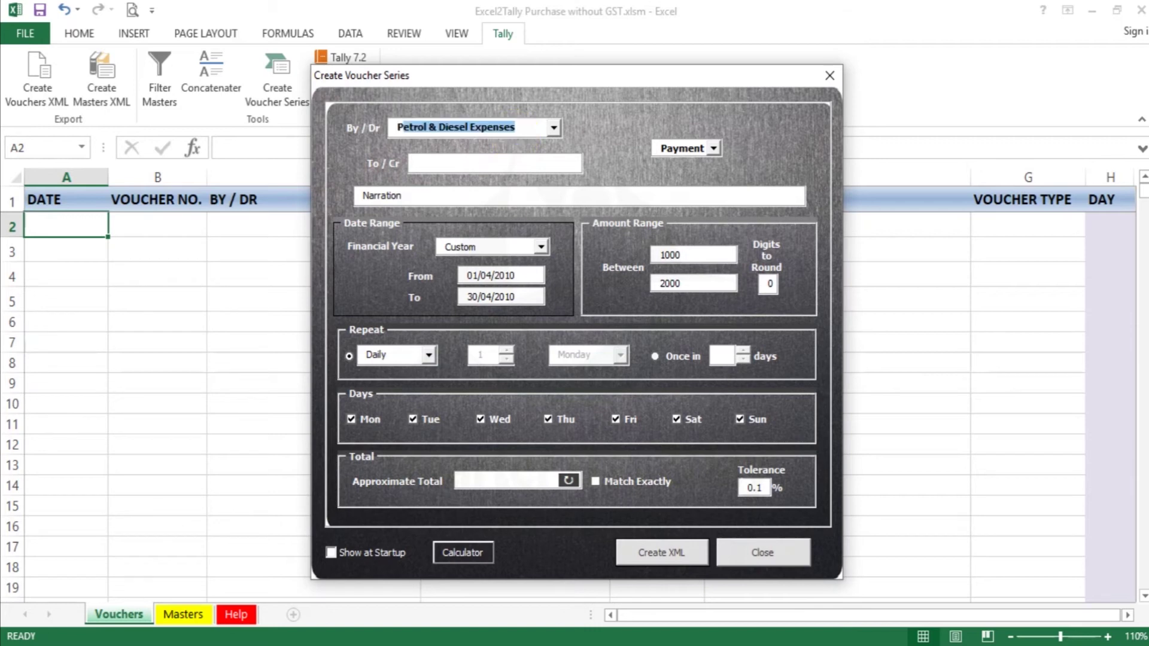
{"action": "type", "text": "urchase A/c"}
{"action": "key", "text": "End"}
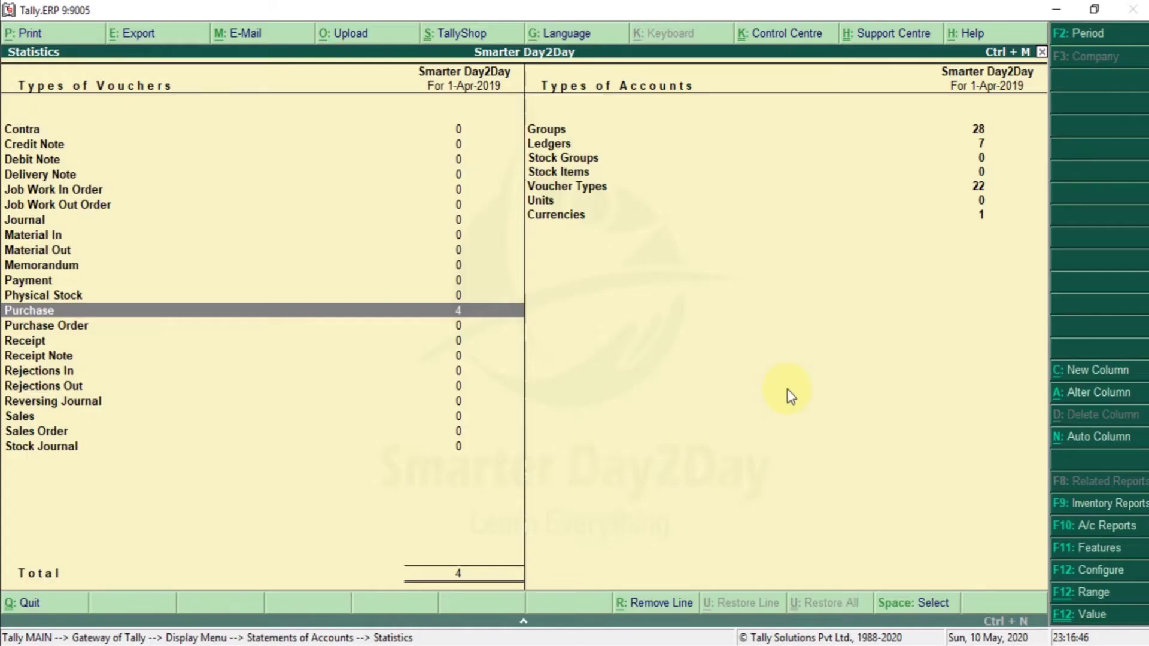
- Switch to Tally.ERP 9 and leave the Statistics report to return to the Gateway of Tally
{"action": "key", "text": "Escape"}
{"action": "key", "text": "Escape"}
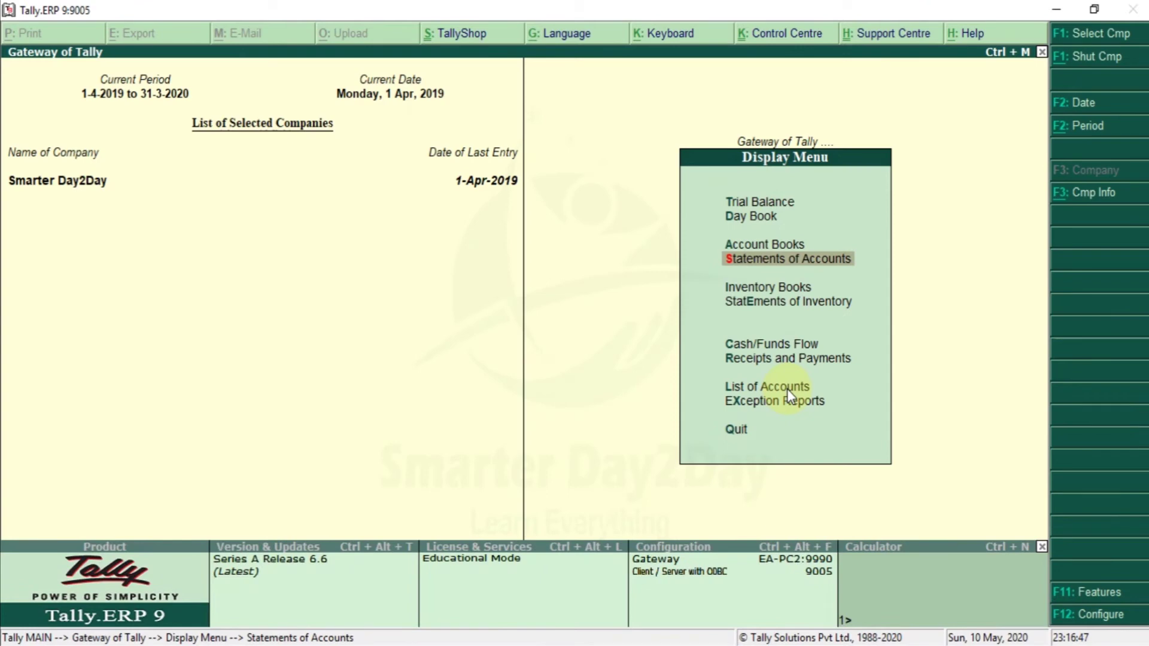
{"action": "key", "text": "Escape"}
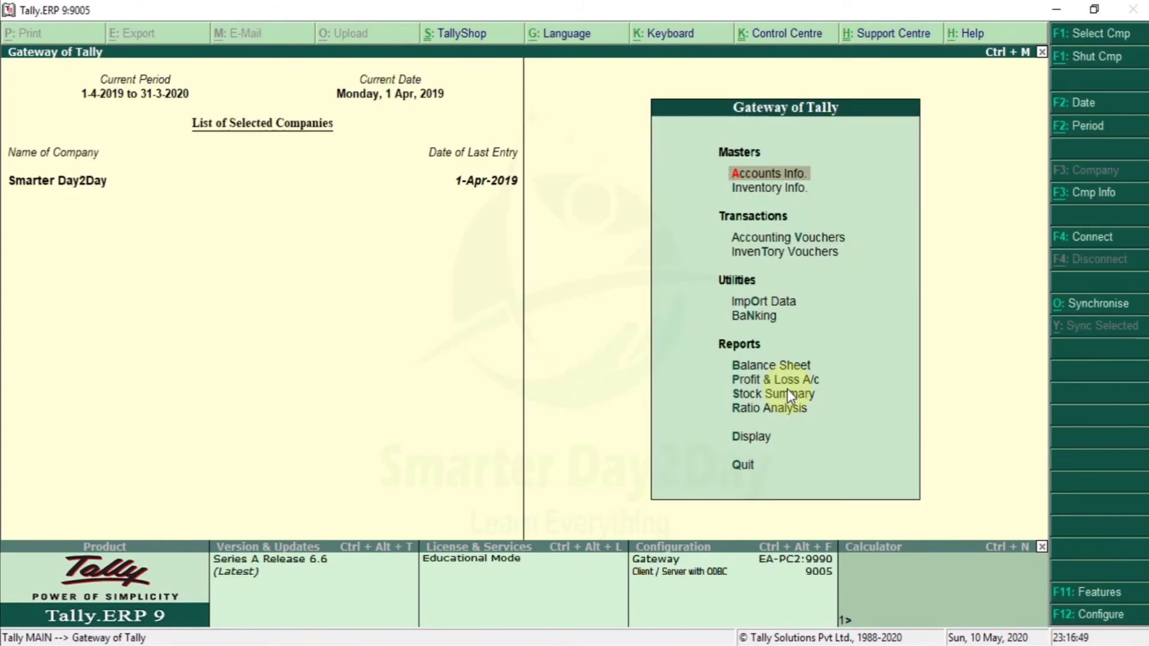
- View the Profit & Loss A/c, then open the ledger alteration list and browse the existing ledger names
{"action": "key", "text": "p"}
{"action": "key", "text": "Down"}
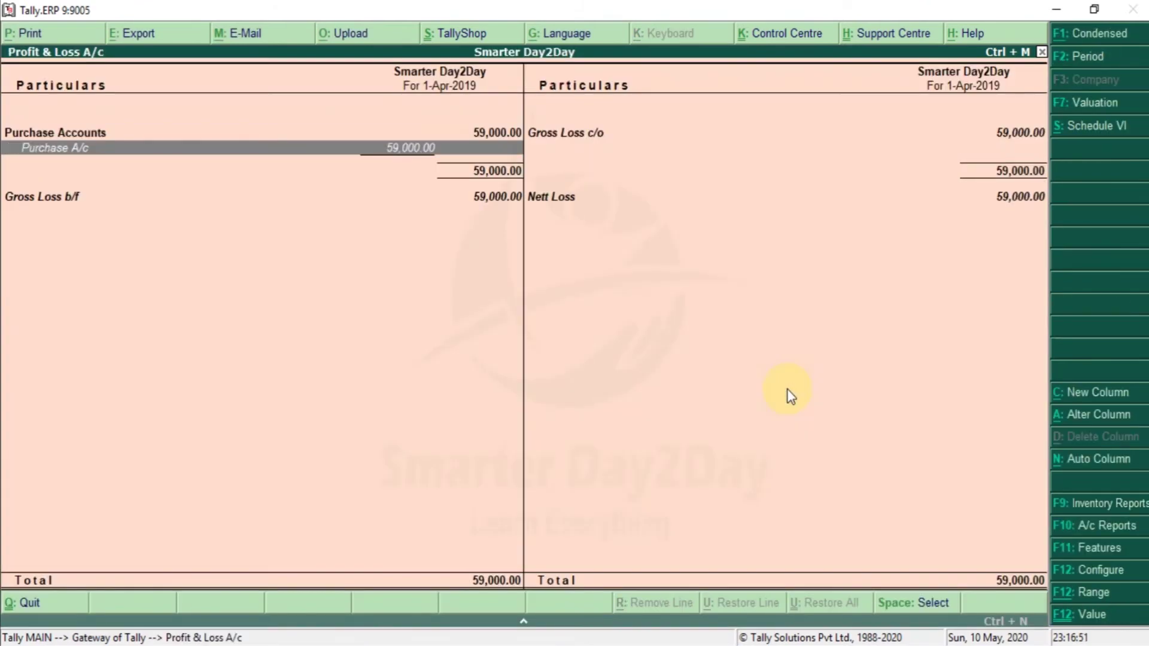
{"action": "key", "text": "Escape"}
{"action": "key", "text": "a"}
{"action": "key", "text": "l"}
{"action": "key", "text": "a"}
{"action": "key", "text": "Down"}
{"action": "key", "text": "Down"}
{"action": "key", "text": "Down"}
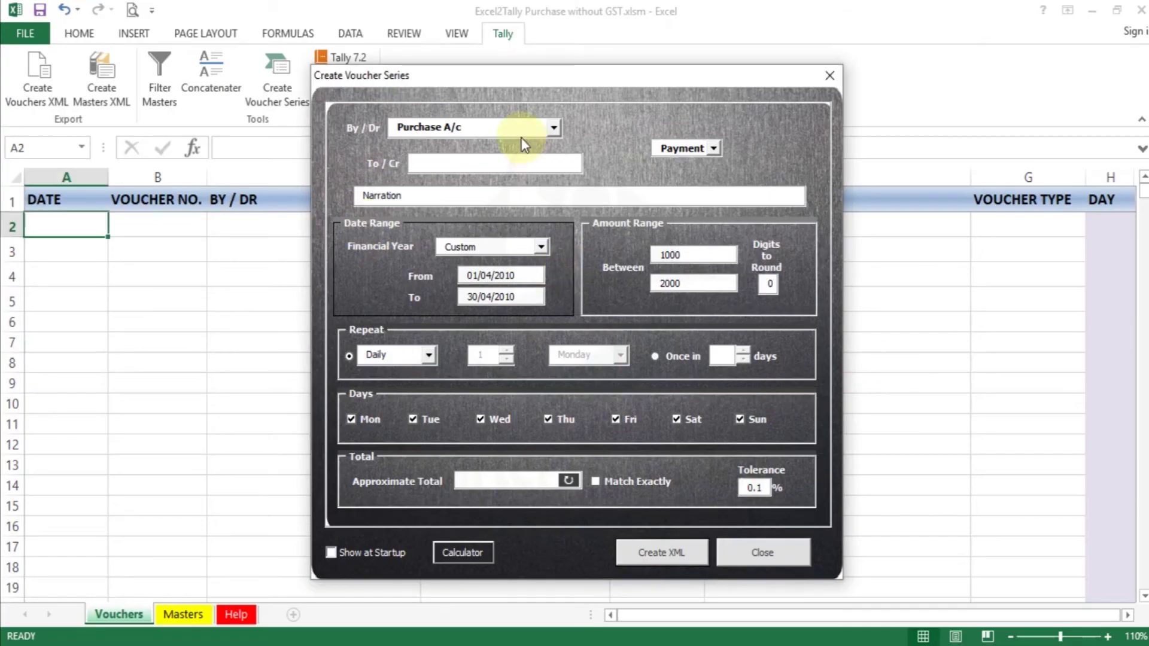
- Switch to the Excel2Tally workbook and set the series' To / Cr ledger to Vendor1, narration to Being Purchase Made and voucher type to Purchase
{"action": "left_click", "coordinate": [490, 160]}
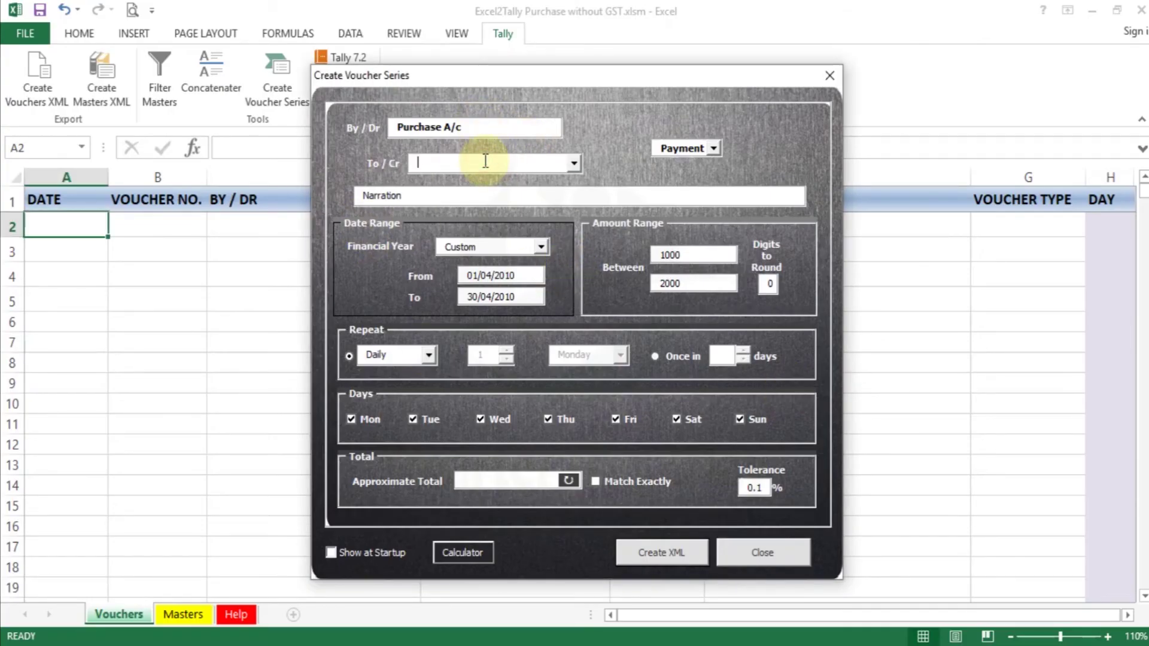
{"action": "type", "text": "Vendor1"}
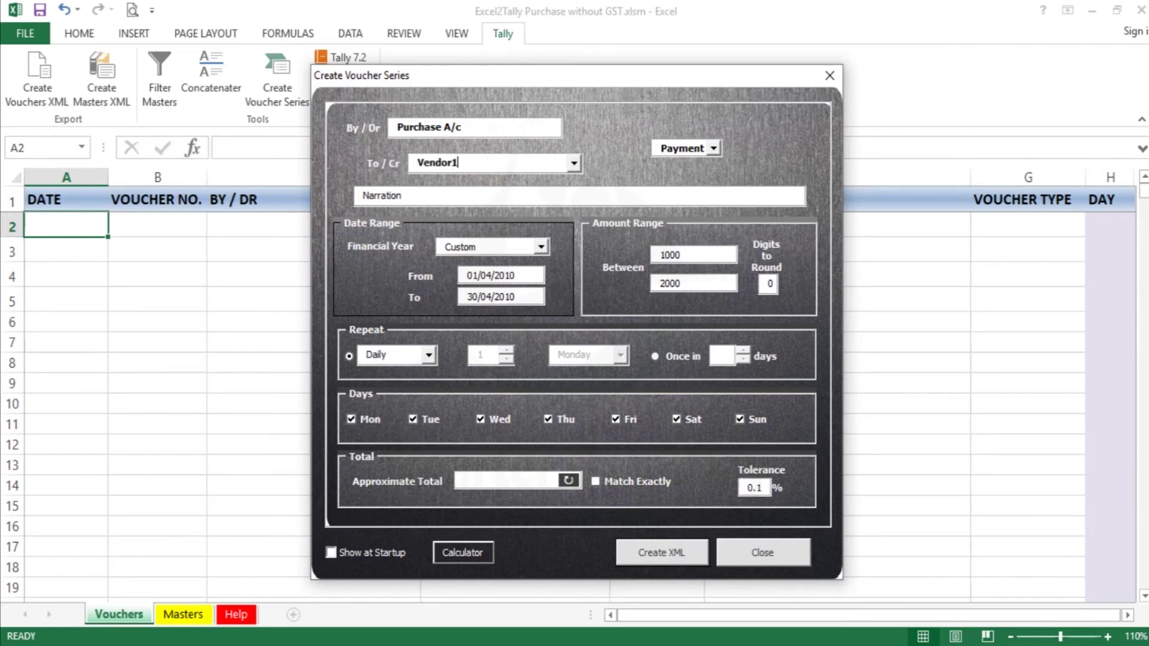
{"action": "left_click", "coordinate": [423, 194]}
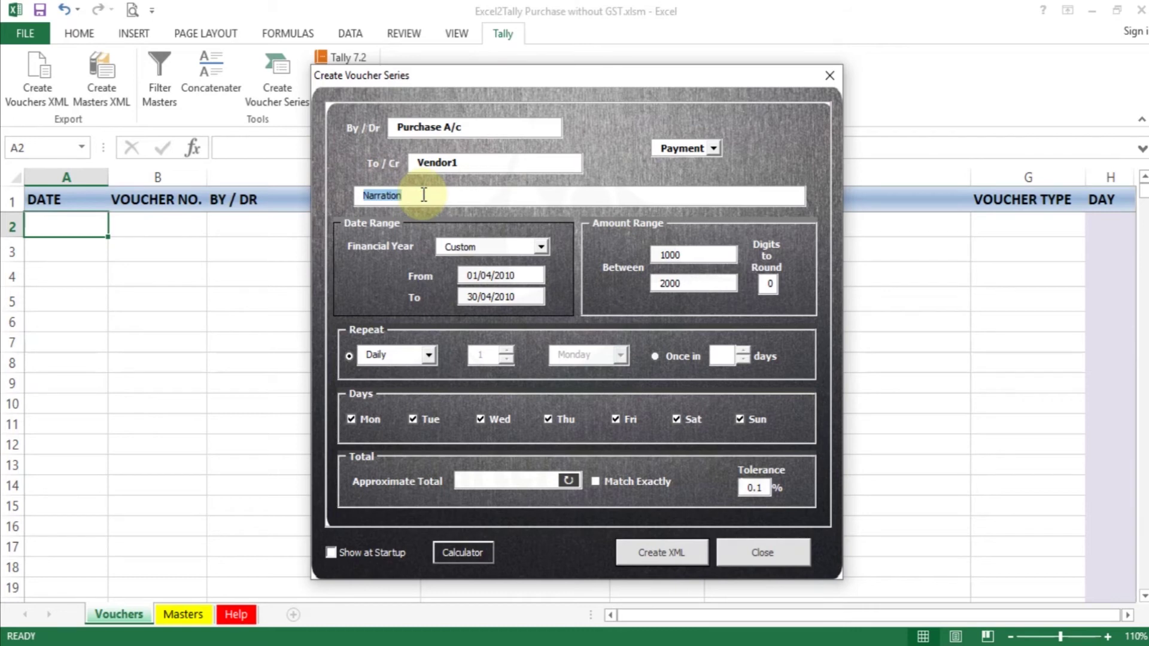
{"action": "type", "text": "Bein"}
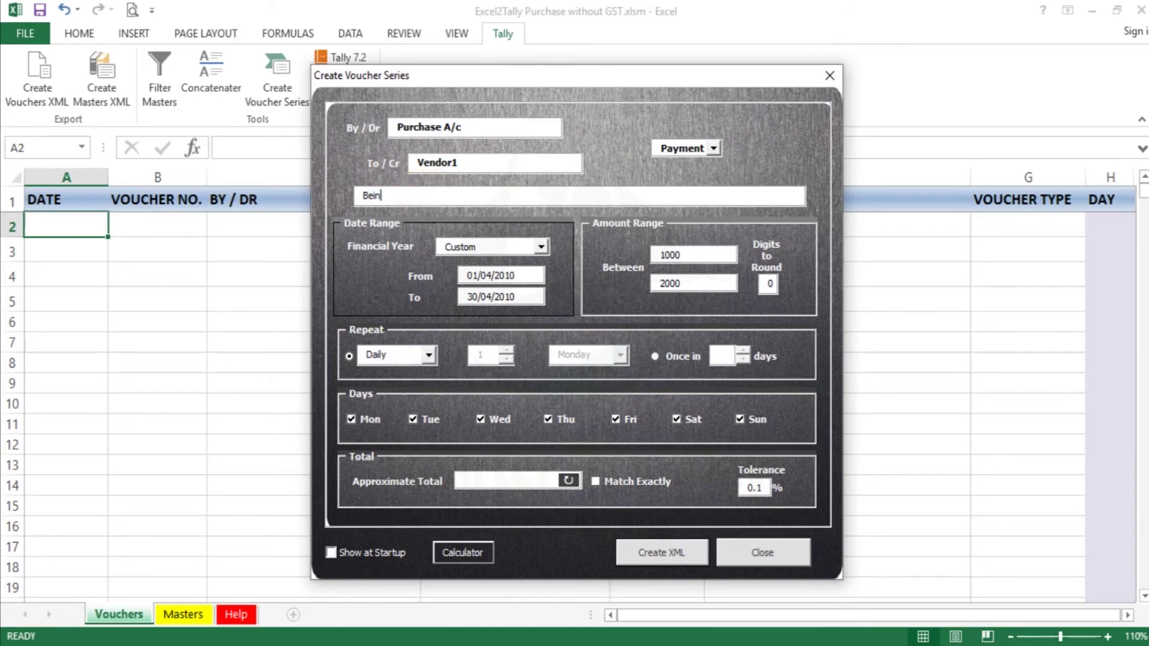
{"action": "type", "text": "g Purchase Made"}
{"action": "left_click", "coordinate": [713, 147]}
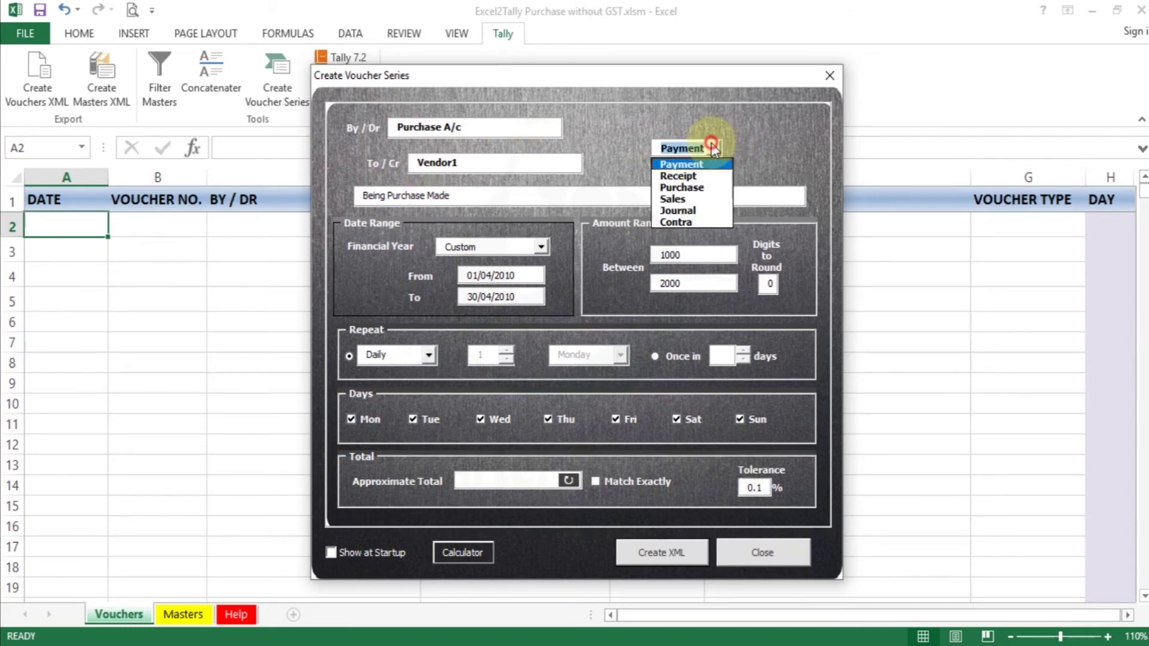
{"action": "left_click", "coordinate": [706, 187]}
{"action": "left_click", "coordinate": [743, 163]}
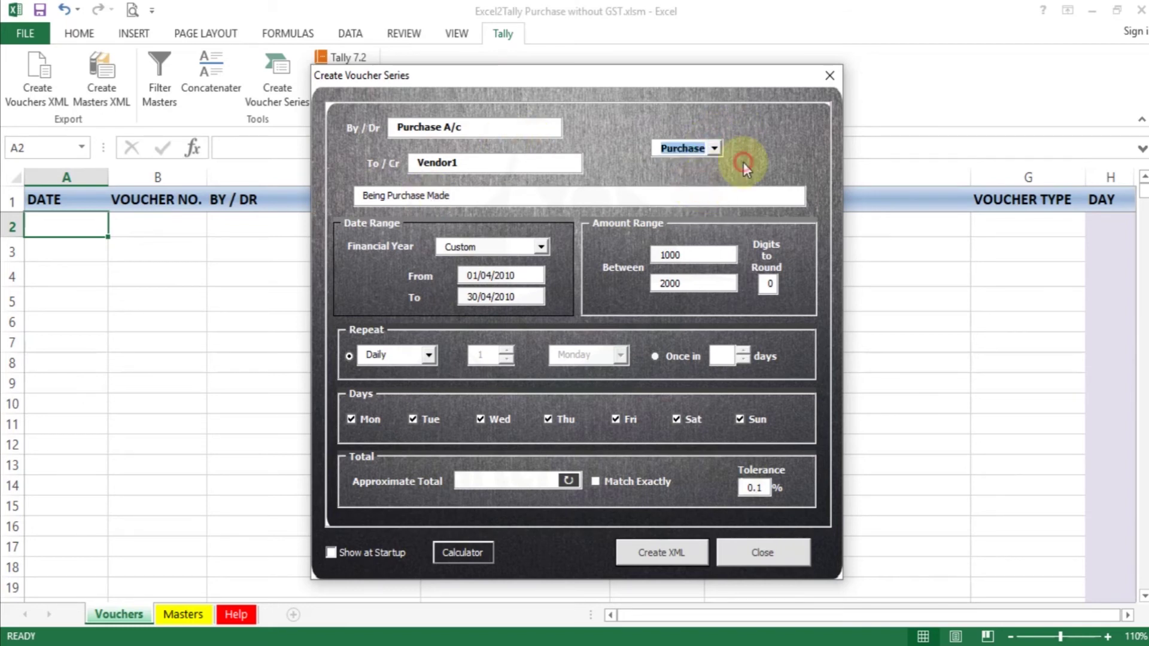
- Set the voucher series' financial year to 2019-20
{"action": "left_click", "coordinate": [516, 246]}
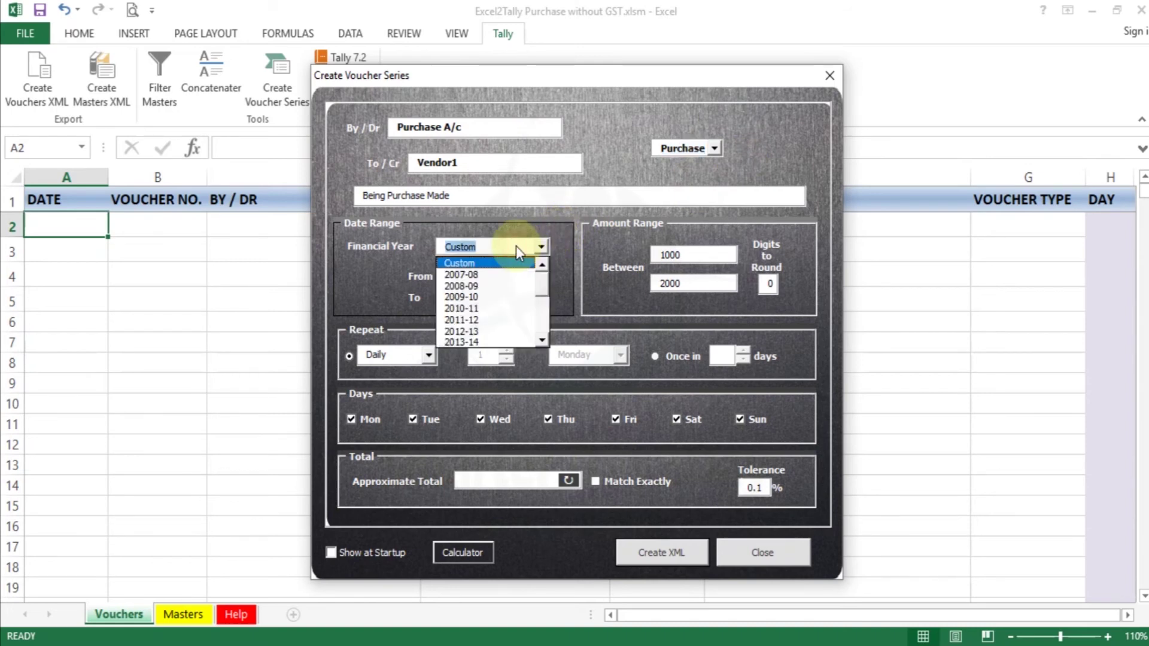
{"action": "key", "text": "Down"}
{"action": "key", "text": "Down"}
{"action": "key", "text": "Down"}
{"action": "key", "text": "Down"}
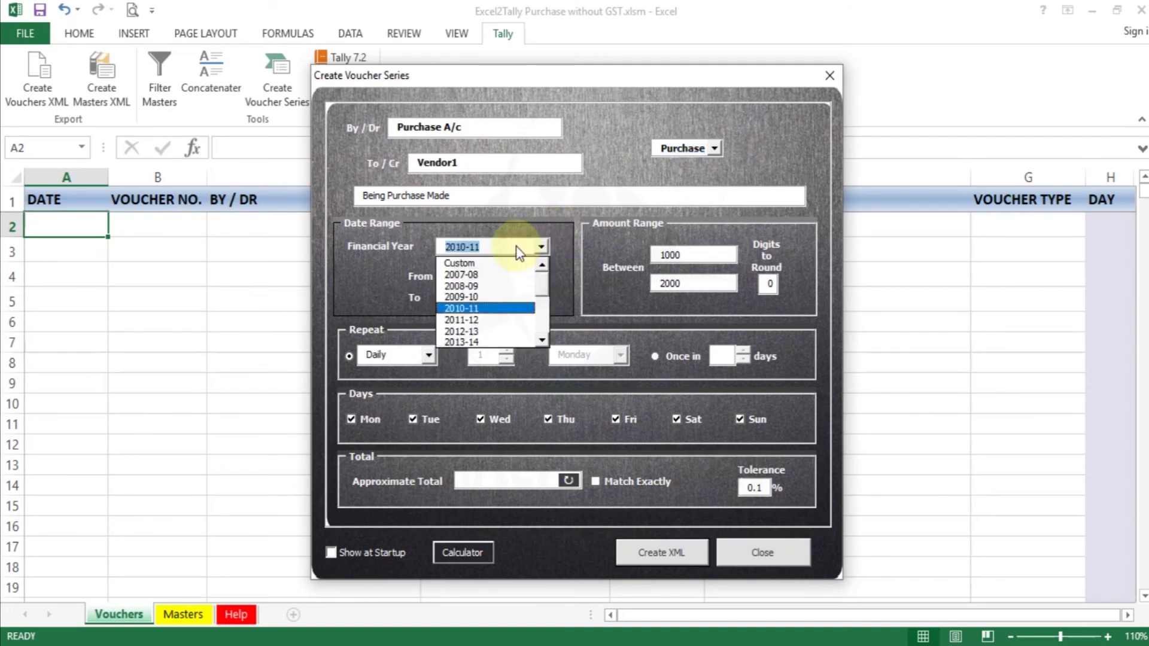
{"action": "left_click_drag", "start_coordinate": [544, 282], "coordinate": [544, 307]}
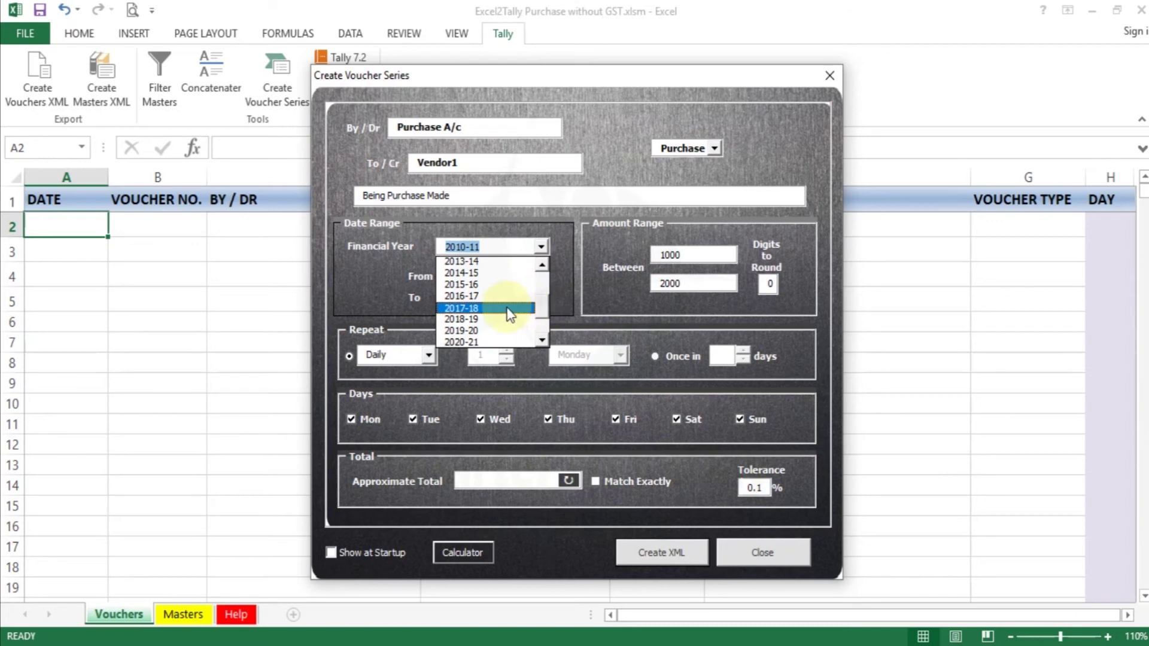
{"action": "left_click", "coordinate": [481, 331]}
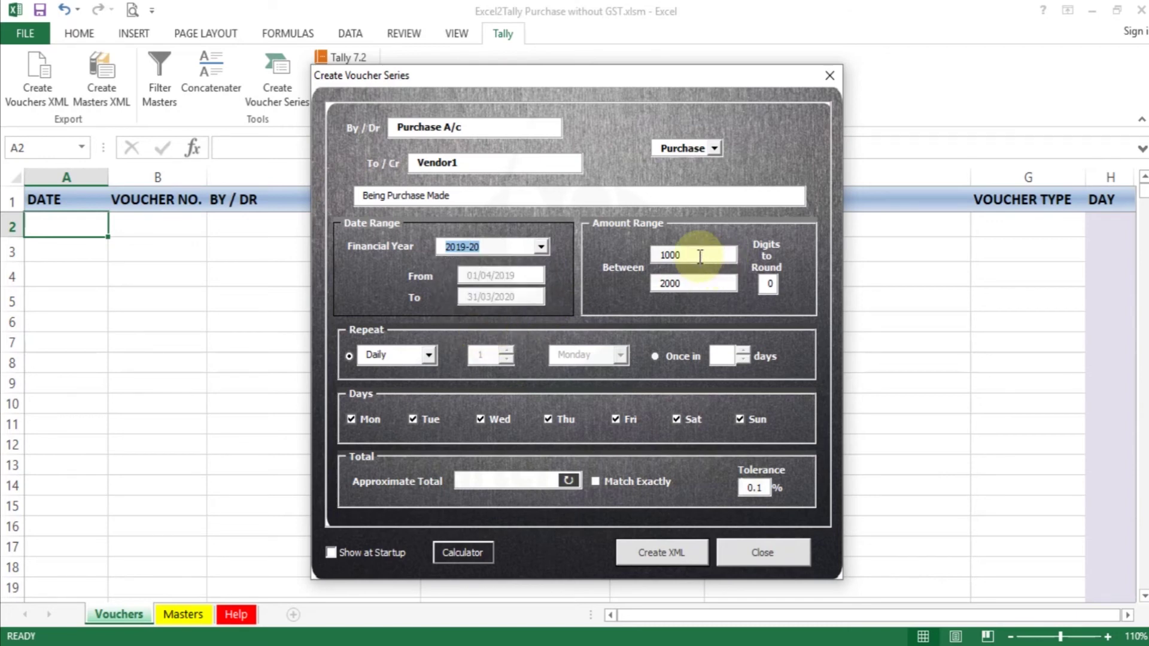
- Set both limits of the series' amount range to 5000 and exclude Sundays
{"action": "double_click", "coordinate": [699, 256]}
{"action": "type", "text": "500"}
{"action": "key", "text": "Tab"}
{"action": "key", "text": "shift+Tab"}
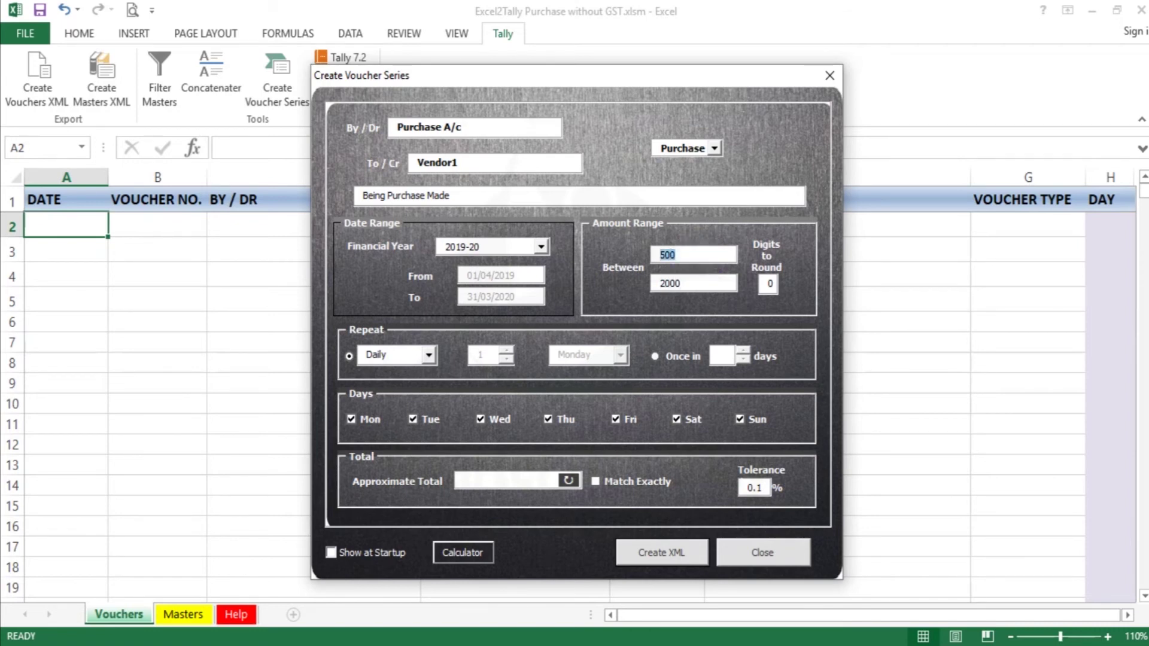
{"action": "key", "text": "End"}
{"action": "type", "text": "0"}
{"action": "key", "text": "Tab"}
{"action": "type", "text": "5000"}
{"action": "left_click", "coordinate": [739, 420]}
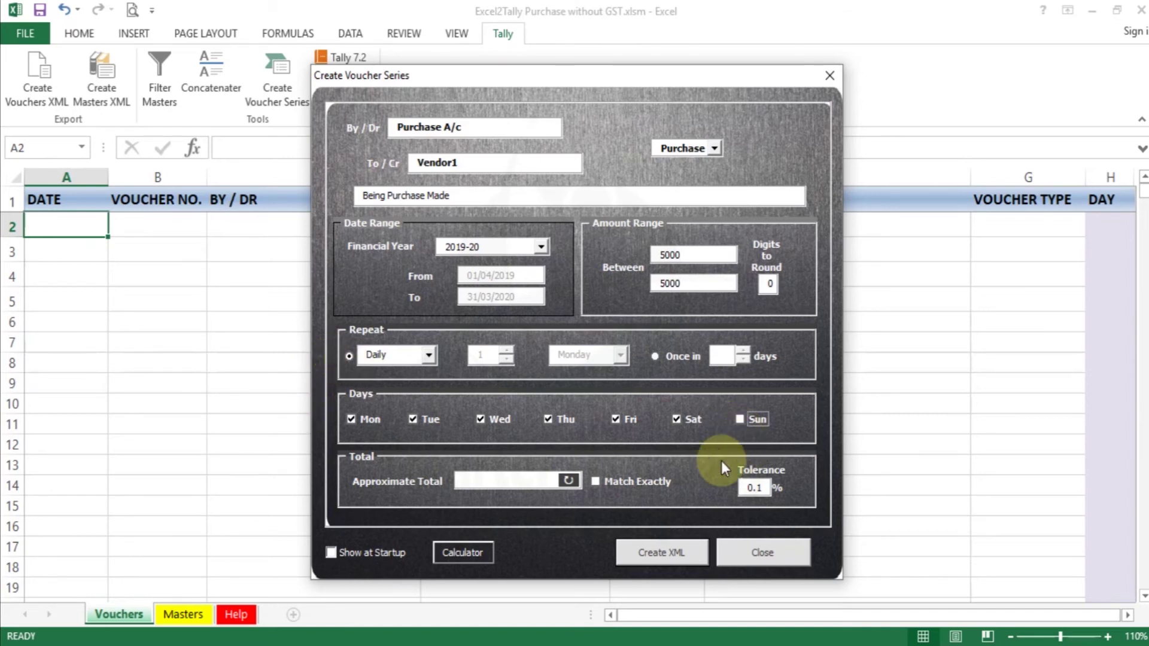
- Generate the voucher series and save its XML as Purchase Std Daily in the Purchase without GST folder
{"action": "left_click", "coordinate": [661, 554]}
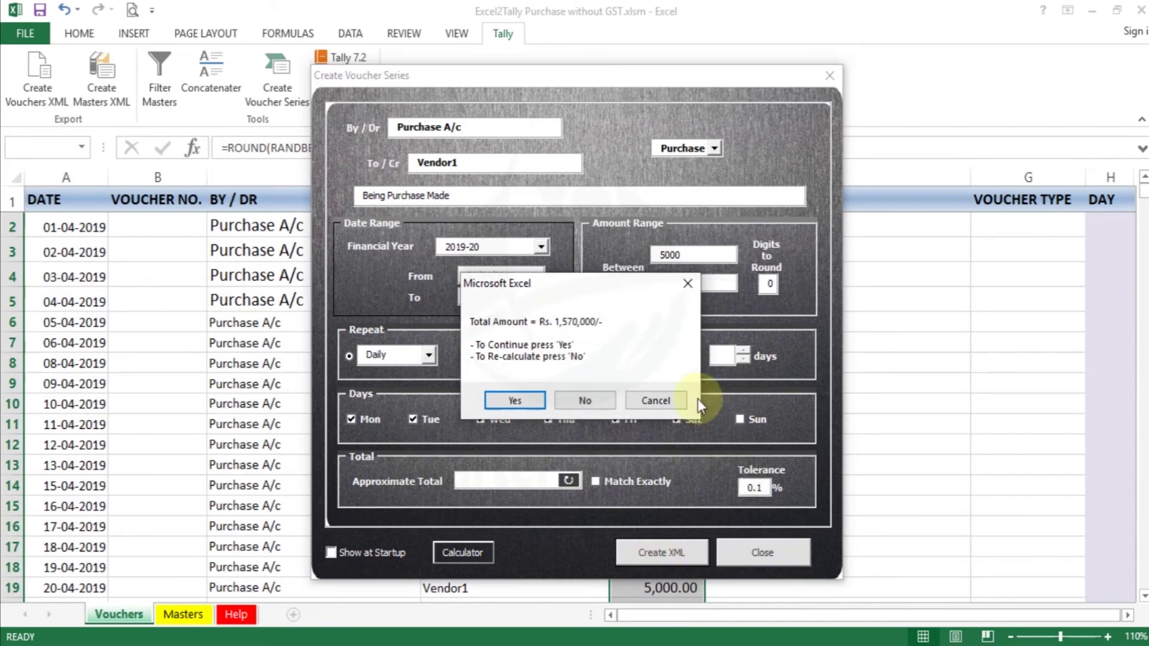
{"action": "left_click", "coordinate": [595, 410]}
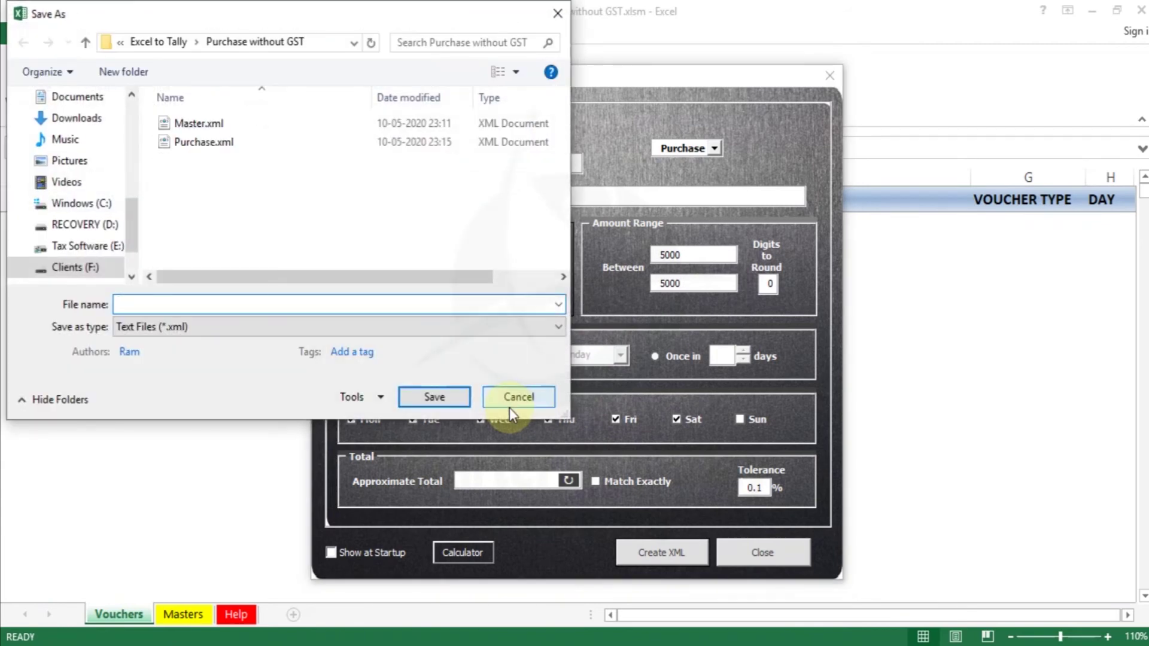
{"action": "type", "text": "Purchase Std Daily"}
{"action": "left_click", "coordinate": [432, 406]}
{"action": "left_click", "coordinate": [625, 392]}
{"action": "left_click", "coordinate": [706, 388]}
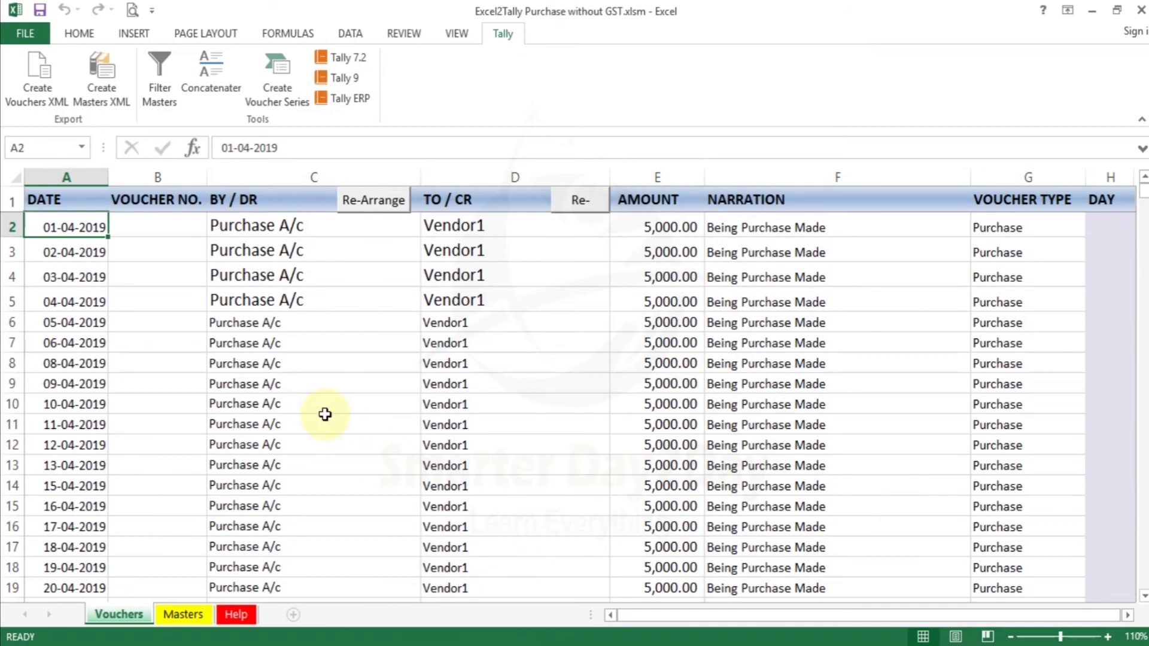
- Review the generated daily voucher rows from first to last date, checking the amounts and the voucher number column
{"action": "key", "text": "ctrl+shift+Down"}
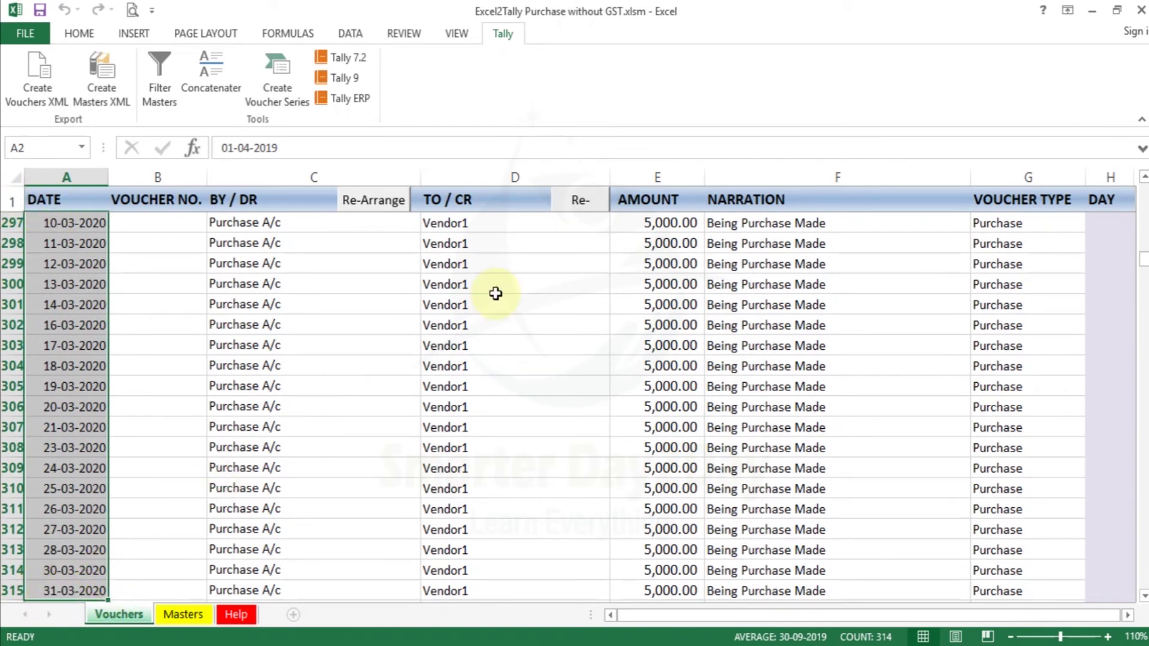
{"action": "key", "text": "ctrl+Up"}
{"action": "key", "text": "Down"}
{"action": "key", "text": "Down"}
{"action": "key", "text": "Up"}
{"action": "key", "text": "Right"}
{"action": "key", "text": "Right"}
{"action": "key", "text": "Right"}
{"action": "key", "text": "Right"}
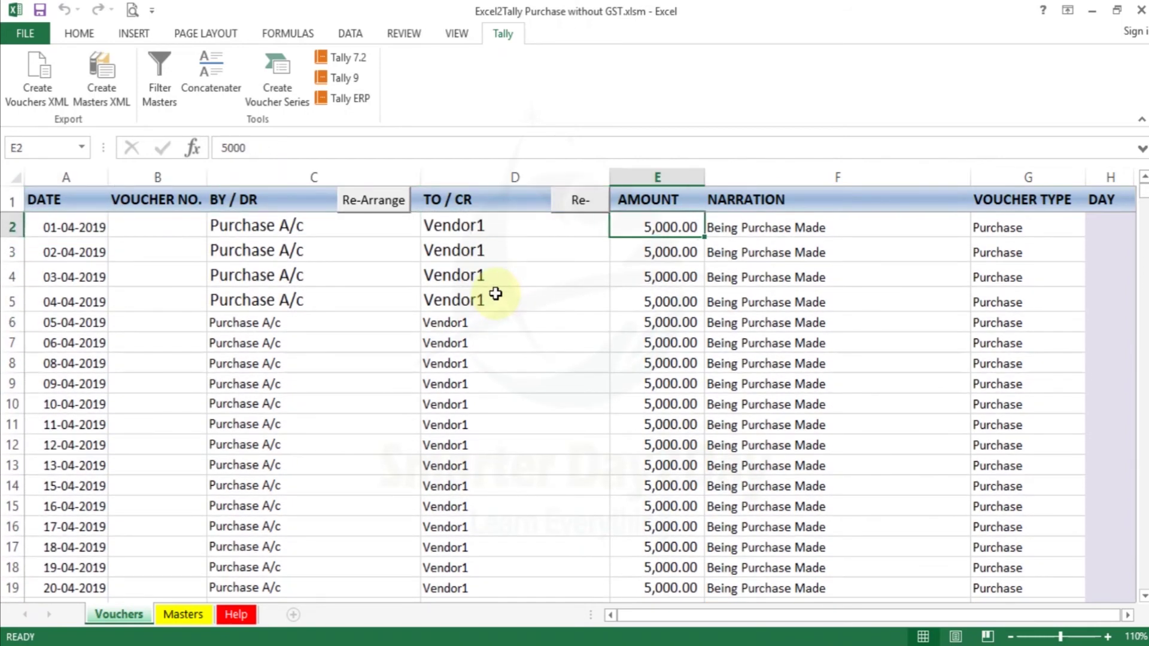
{"action": "double_click", "coordinate": [157, 221]}
{"action": "key", "text": "Escape"}
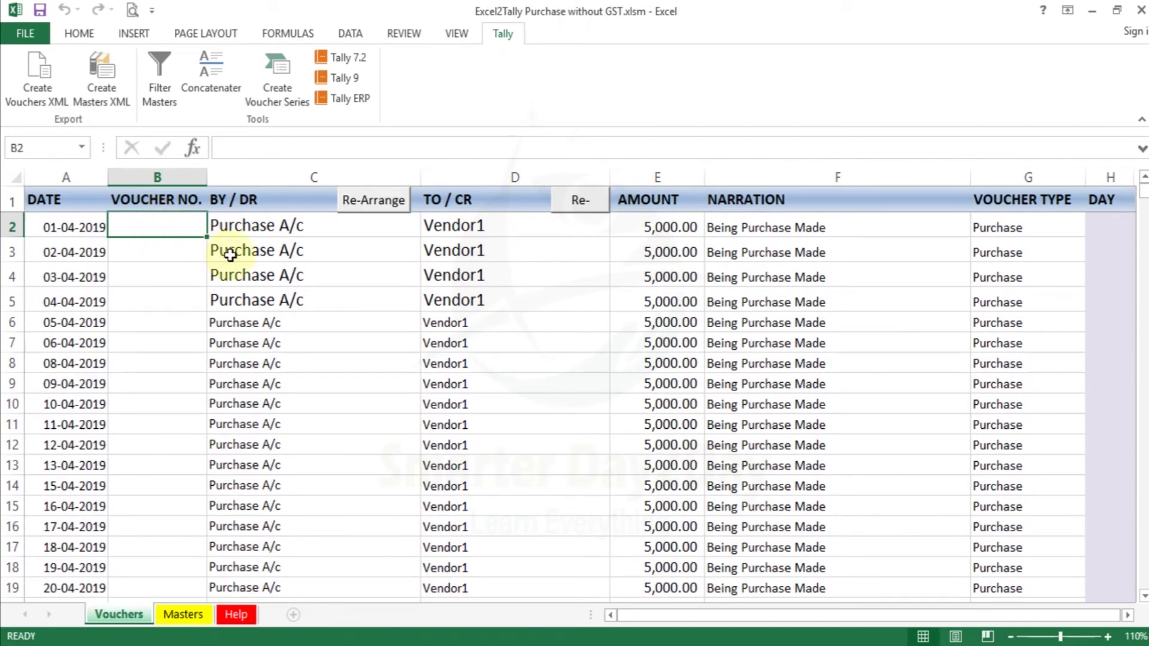
{"action": "key", "text": "Down"}
{"action": "key", "text": "Up"}
- Start a new voucher series with By / Dr Purchase A/c, To / Cr Vendor1 and voucher type Purchase
{"action": "left_click", "coordinate": [289, 103]}
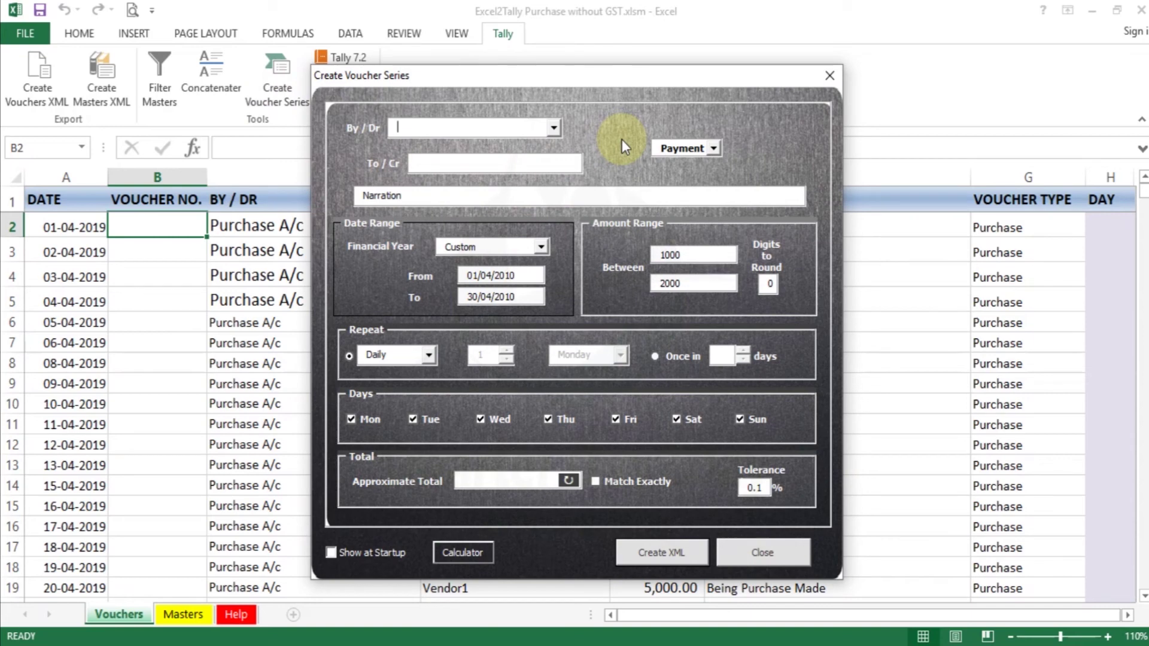
{"action": "type", "text": "P"}
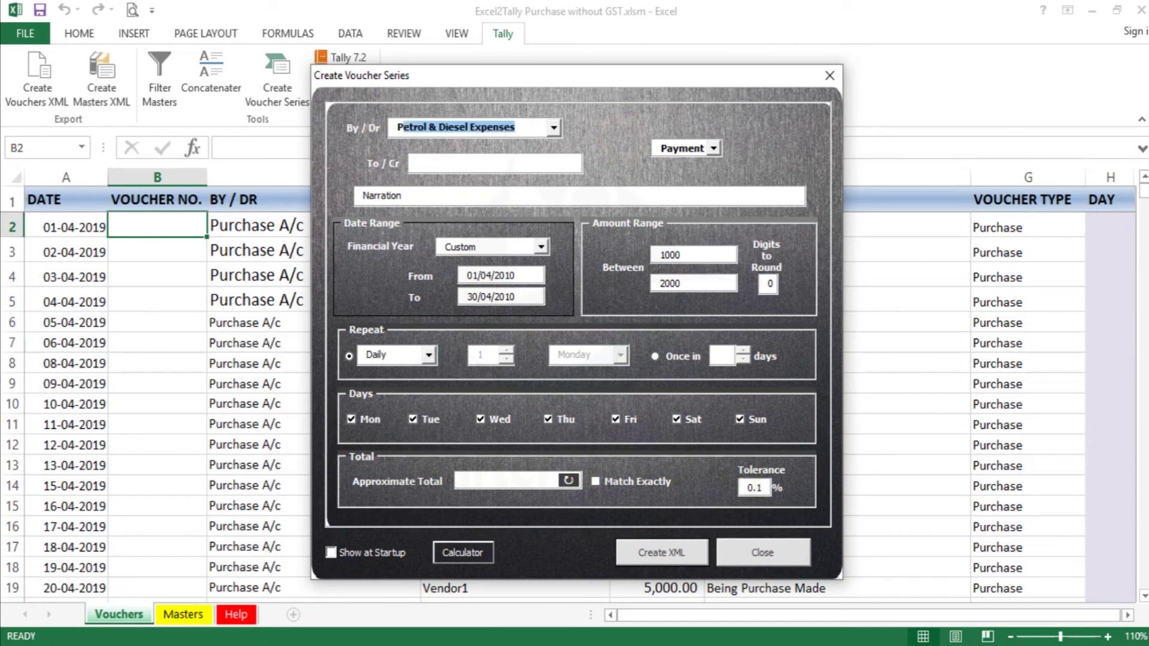
{"action": "type", "text": "urchase"}
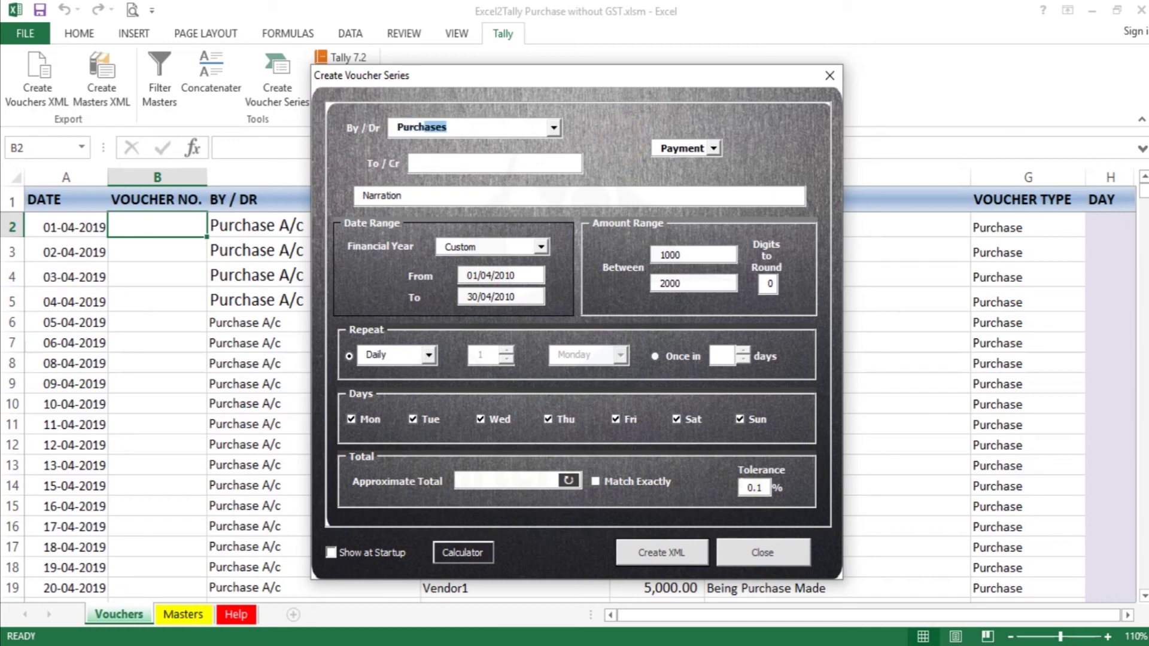
{"action": "type", "text": " A/c"}
{"action": "key", "text": "Tab"}
{"action": "type", "text": "Ven"}
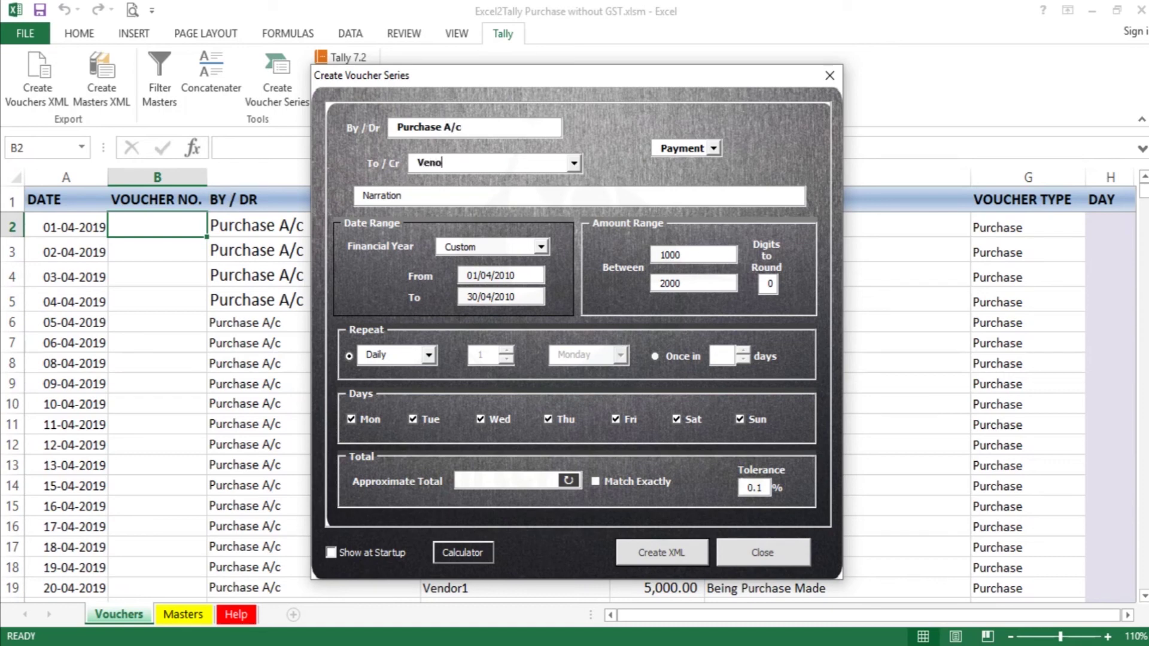
{"action": "type", "text": "dor1"}
{"action": "key", "text": "Tab"}
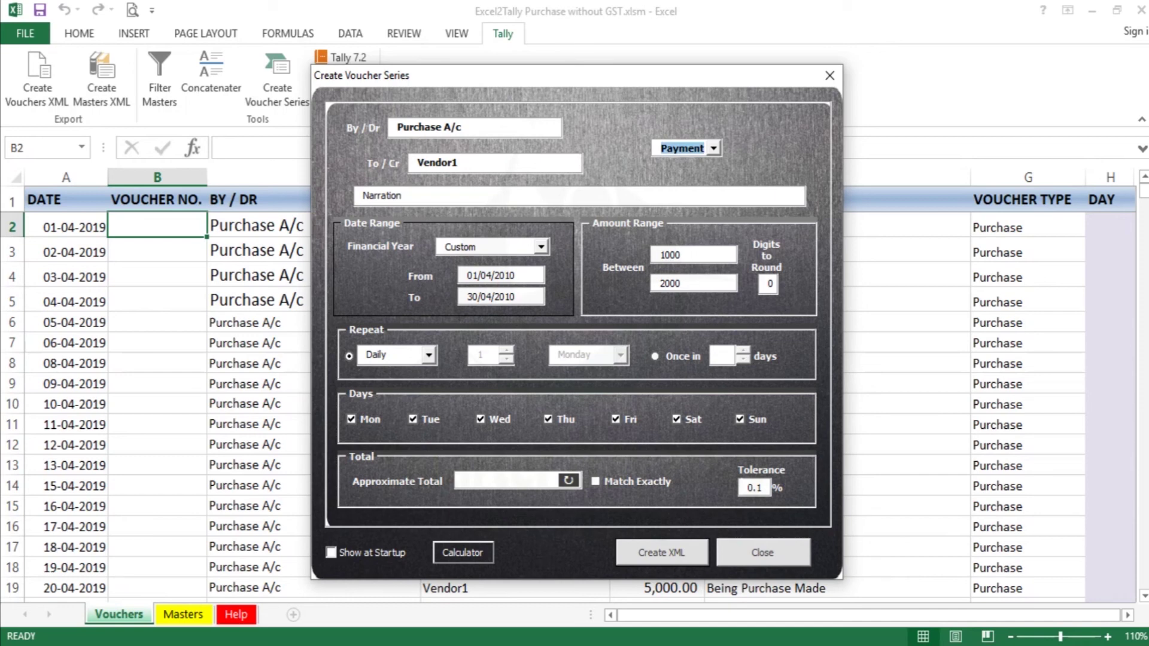
{"action": "left_click", "coordinate": [713, 149]}
{"action": "left_click", "coordinate": [694, 187]}
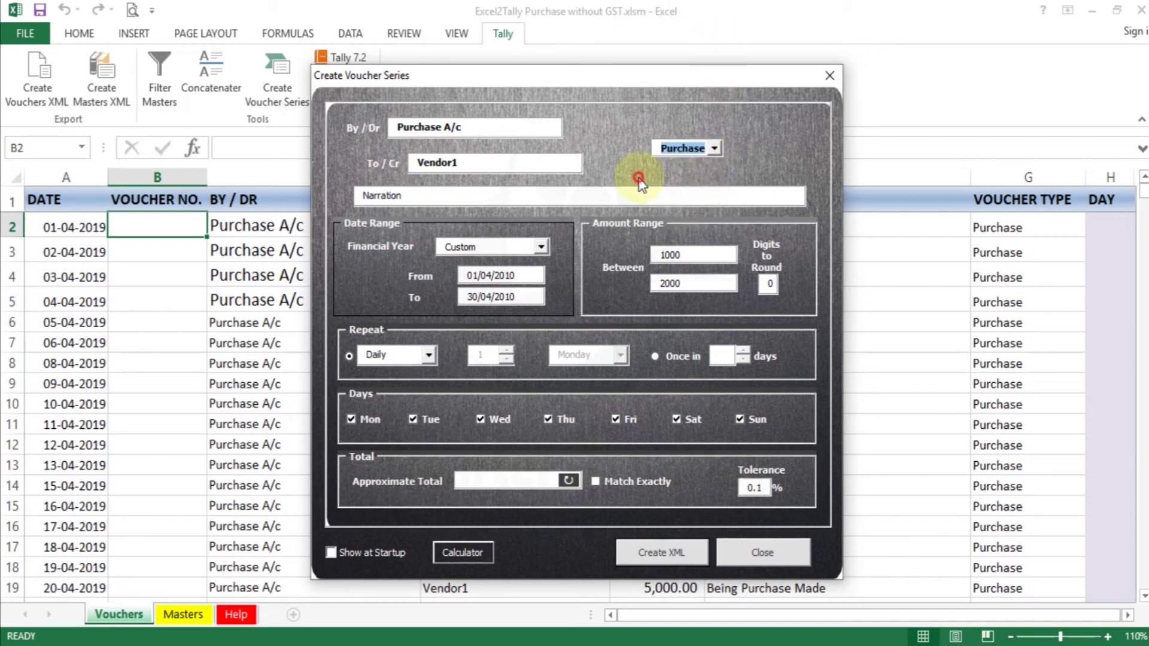
{"action": "left_click", "coordinate": [552, 196]}
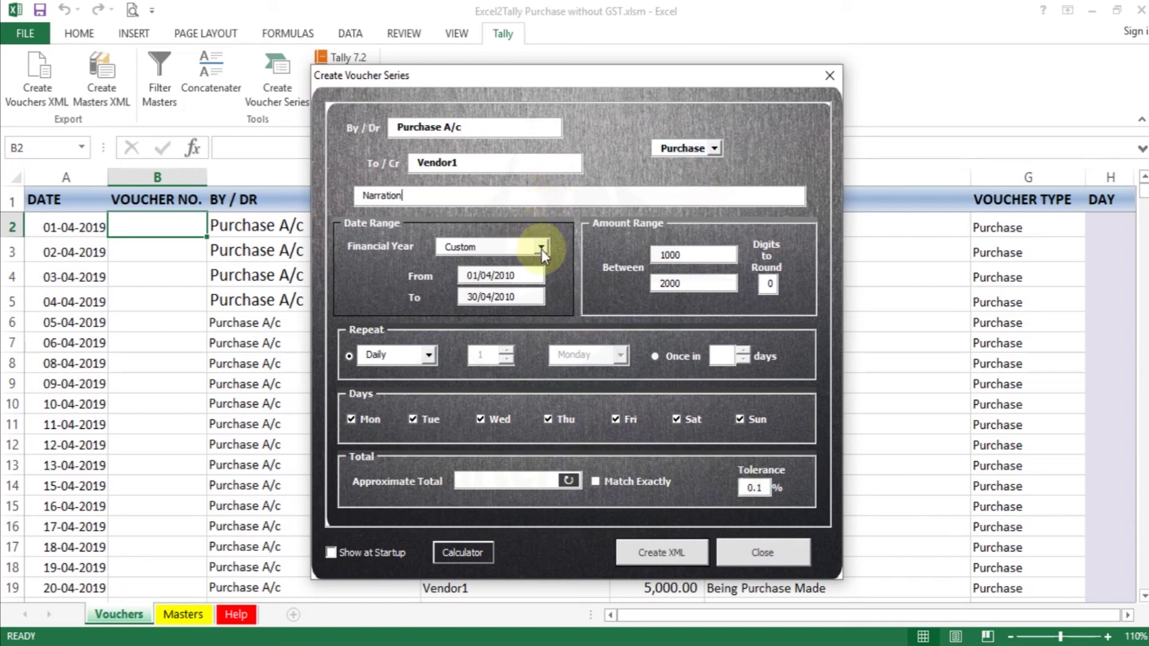
- Set the new series' financial year to 2019-20 and its amount range between 3000 and 15000
{"action": "left_click", "coordinate": [541, 247]}
{"action": "left_click", "coordinate": [548, 308]}
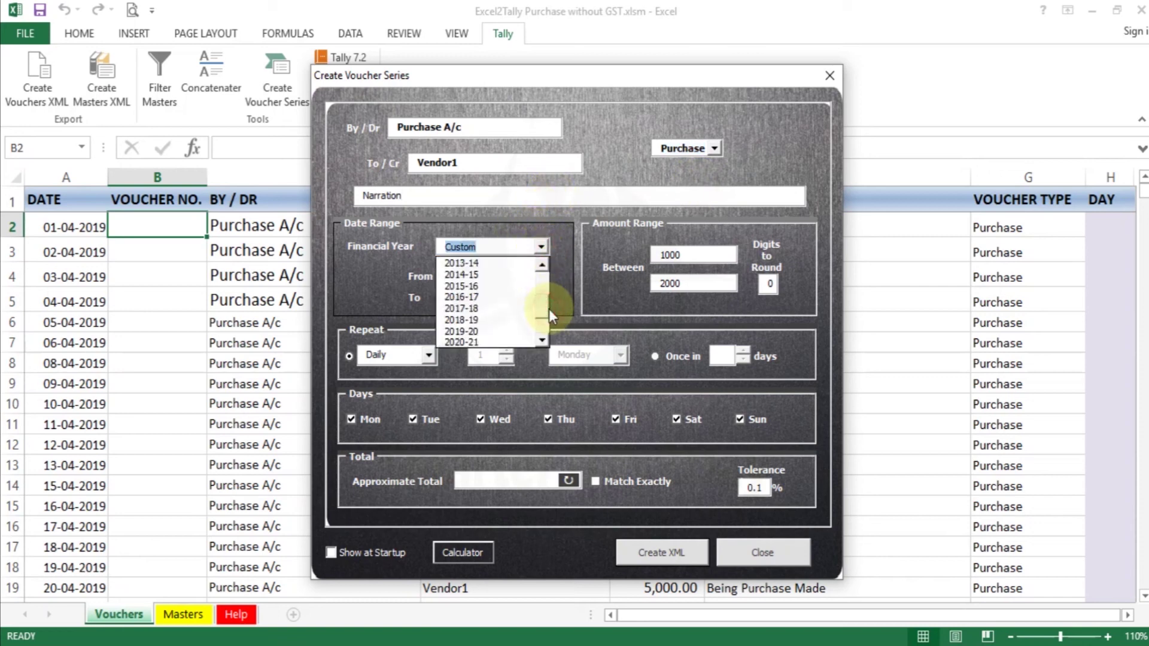
{"action": "left_click", "coordinate": [508, 331]}
{"action": "left_click", "coordinate": [712, 252]}
{"action": "key", "text": "BackSpace"}
{"action": "key", "text": "BackSpace"}
{"action": "key", "text": "BackSpace"}
{"action": "key", "text": "BackSpace"}
{"action": "type", "text": "3000"}
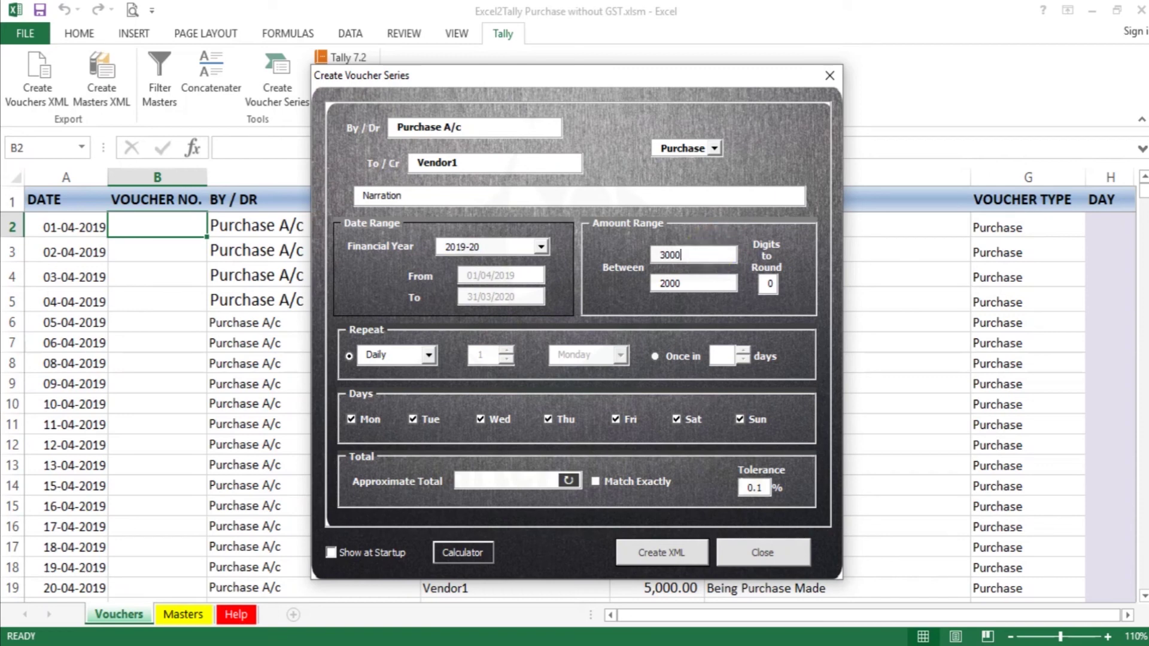
{"action": "key", "text": "Tab"}
{"action": "type", "text": "15000"}
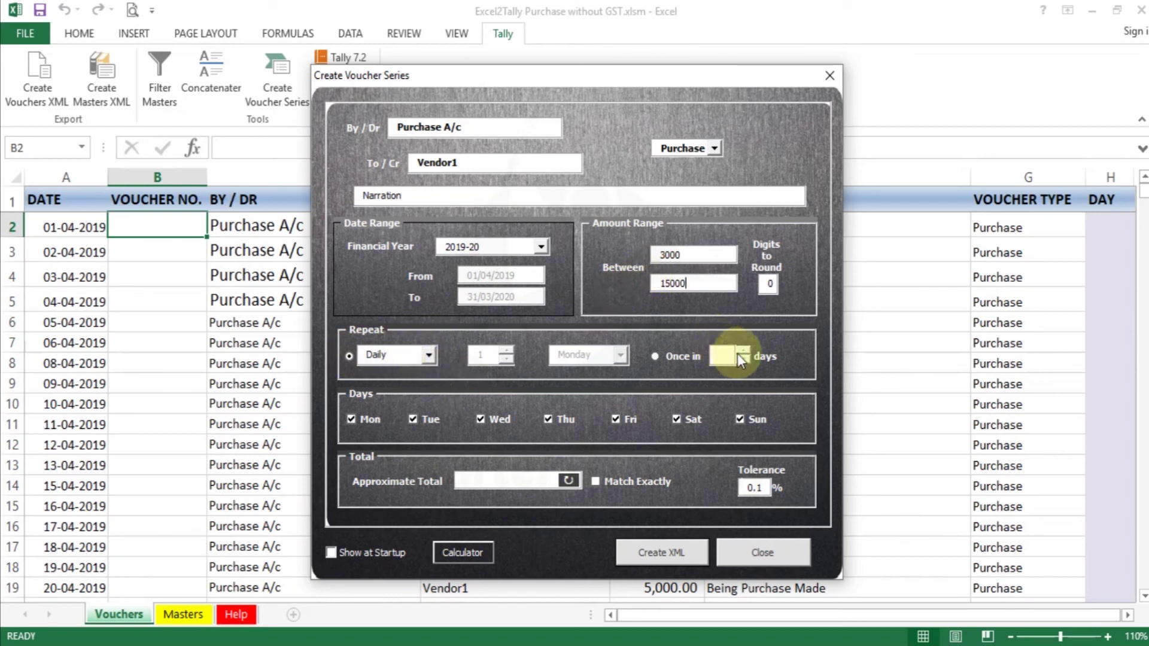
- Repeat the series once in 4 days without Sundays, and calculate its approximate total before closing the series form
{"action": "left_click", "coordinate": [655, 357]}
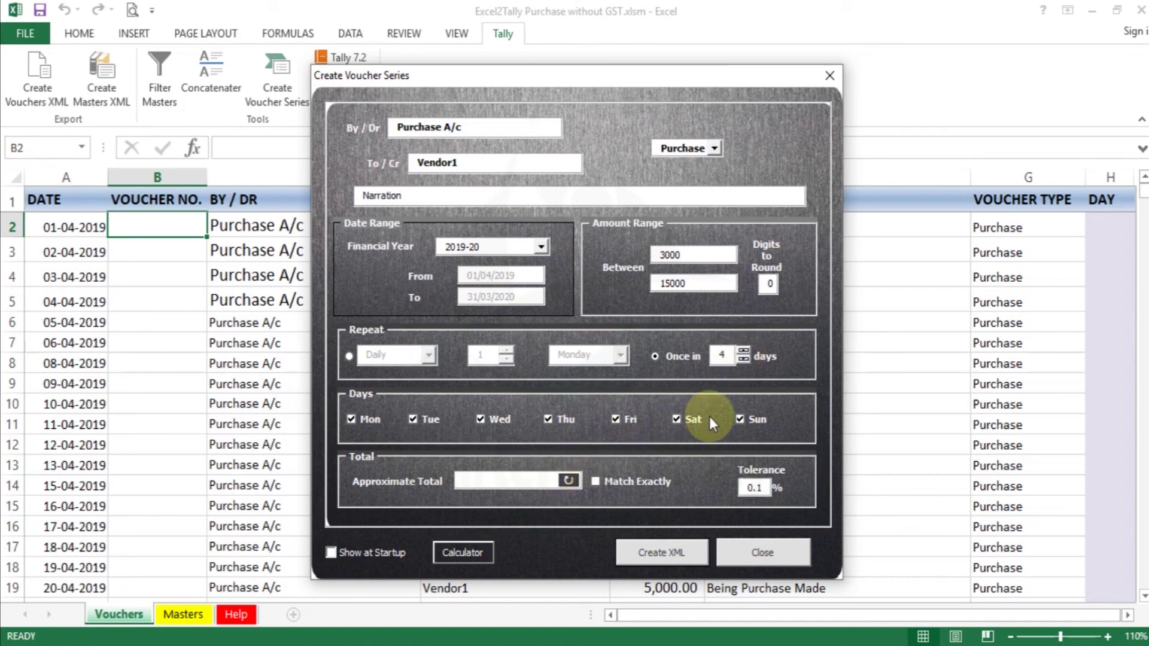
{"action": "left_click", "coordinate": [738, 420]}
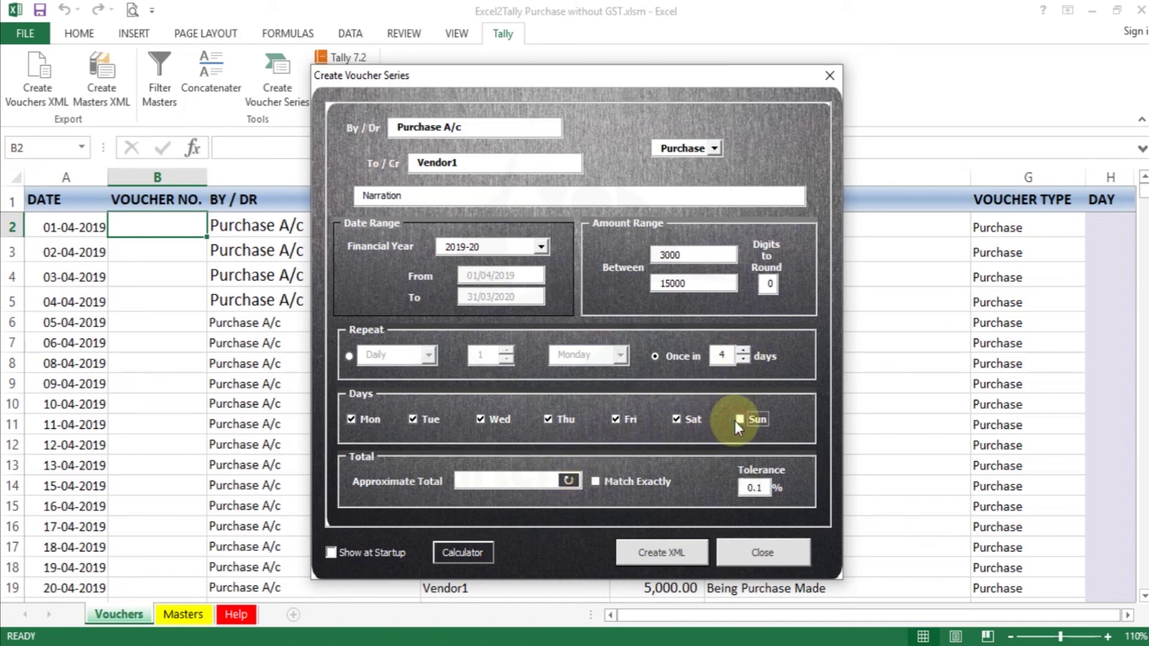
{"action": "left_click", "coordinate": [569, 480]}
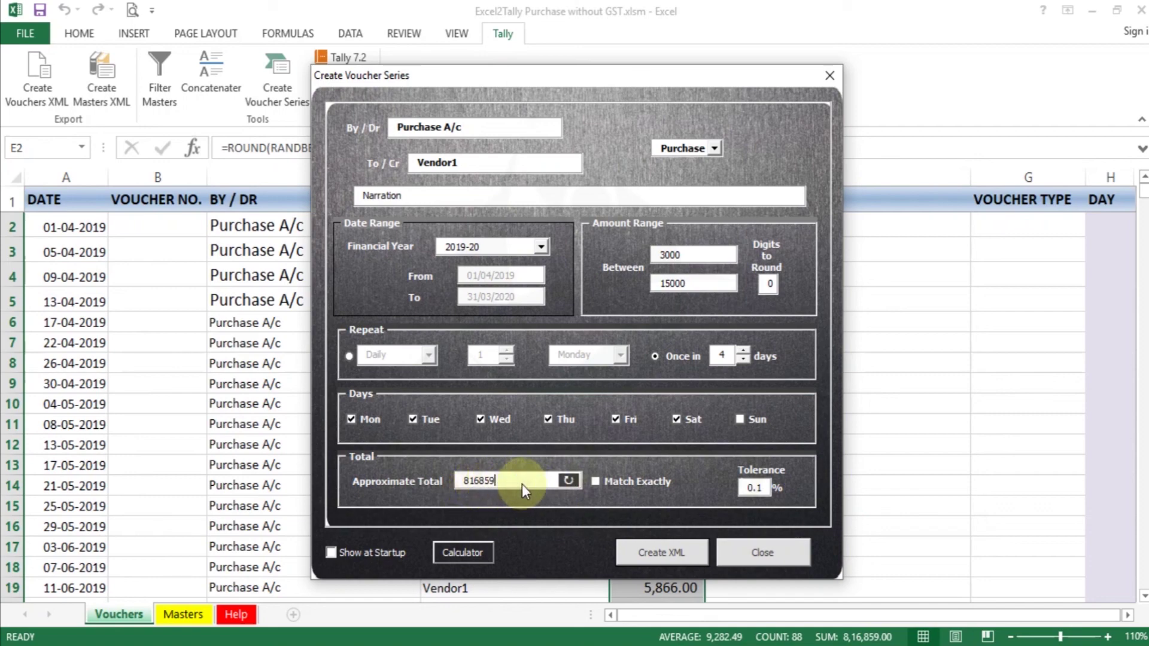
{"action": "left_click", "coordinate": [755, 554]}
- Review the generated four-day series rows, checking the ledgers, the varying amounts and the narration column
{"action": "left_click", "coordinate": [594, 250]}
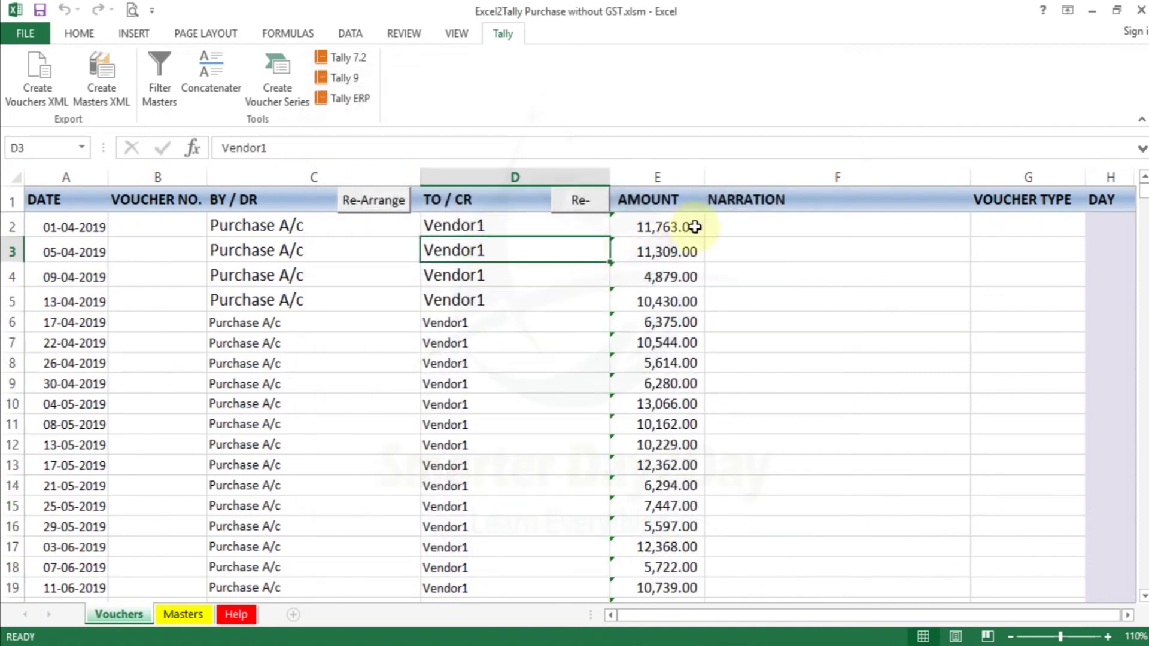
{"action": "left_click", "coordinate": [652, 226]}
{"action": "key", "text": "Left"}
{"action": "key", "text": "Left"}
{"action": "key", "text": "Down"}
{"action": "key", "text": "Down"}
{"action": "key", "text": "Down"}
{"action": "key", "text": "Down"}
{"action": "key", "text": "Down"}
{"action": "key", "text": "Right"}
{"action": "key", "text": "Right"}
{"action": "key", "text": "Right"}
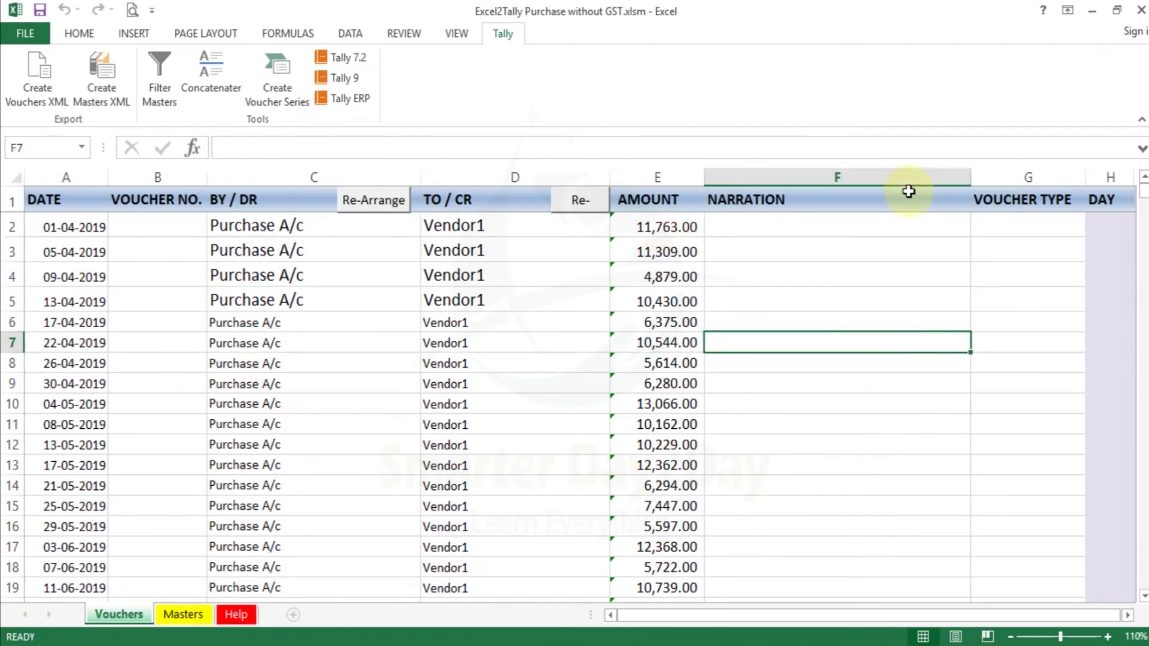
- Inspect the Amount column of the four-day series from its first entry down to its last and back
{"action": "key", "text": "Left"}
{"action": "key", "text": "ctrl+Down"}
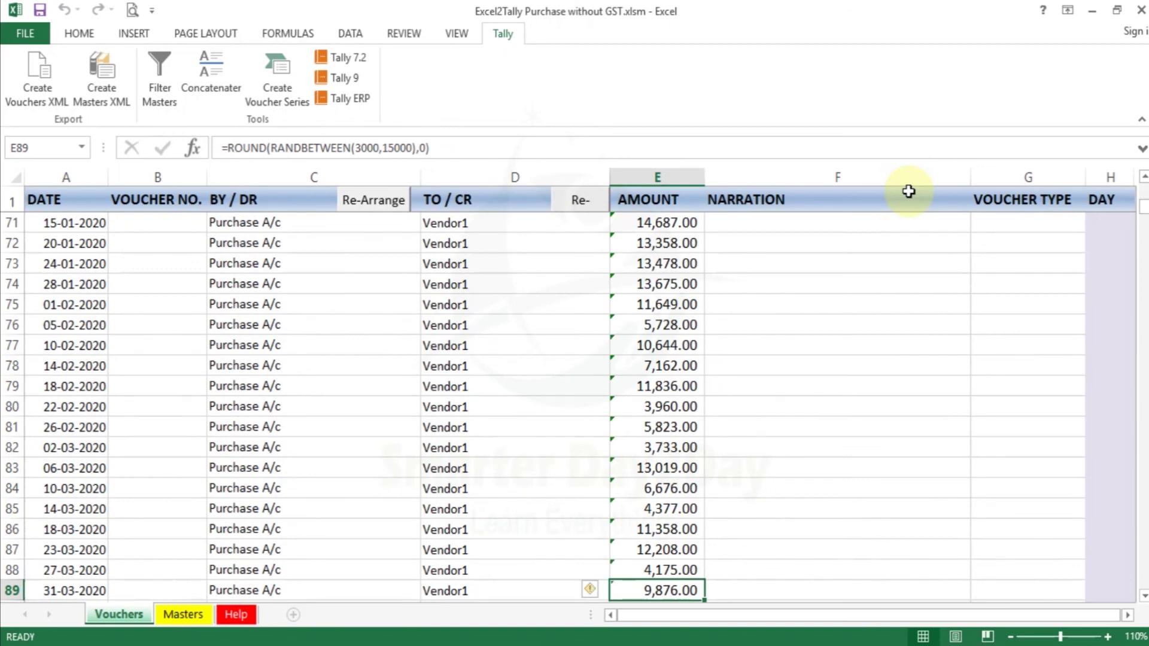
{"action": "key", "text": "ctrl+Up"}
{"action": "key", "text": "Down"}
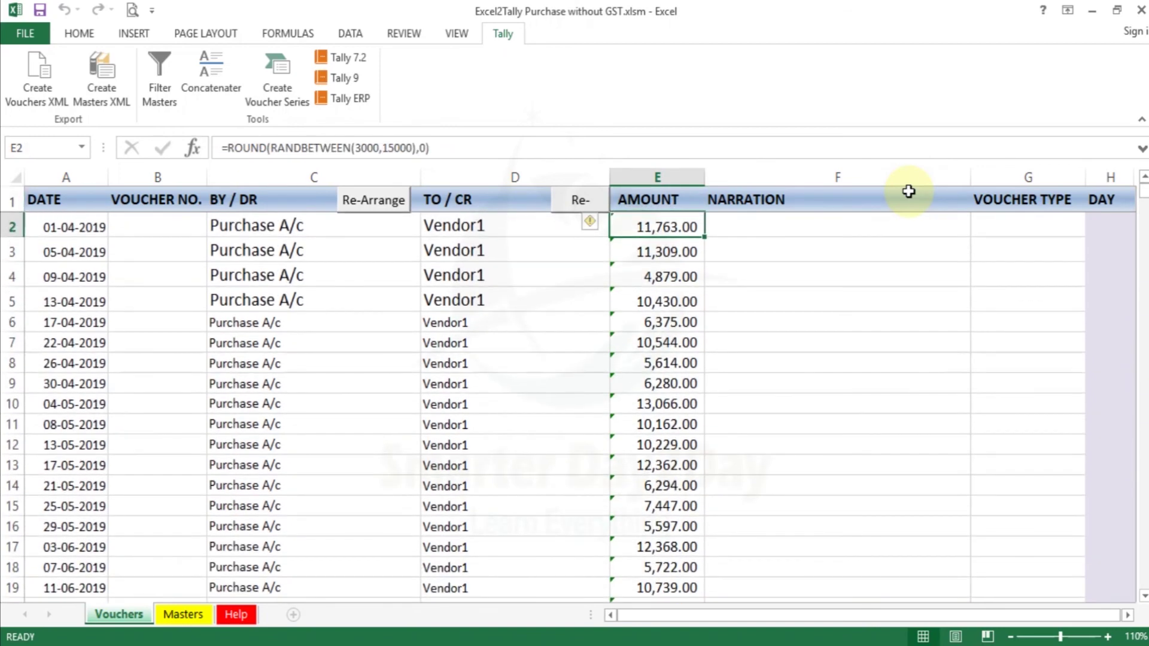
- Re-enter the unchanged Vendor1 ledger in the To / Cr cells D2 to D5 to recalculate the random amounts
{"action": "key", "text": "Left"}
{"action": "key", "text": "F2"}
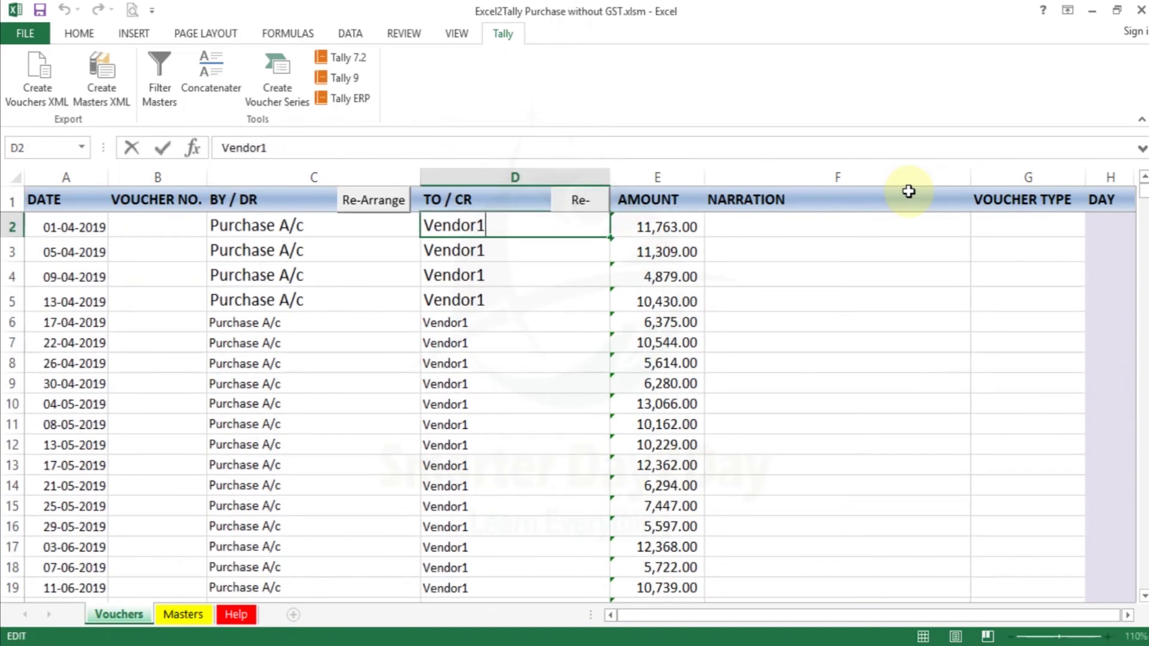
{"action": "key", "text": "Return"}
{"action": "key", "text": "F2"}
{"action": "key", "text": "Return"}
{"action": "key", "text": "F2"}
{"action": "key", "text": "Return"}
{"action": "key", "text": "F2"}
{"action": "key", "text": "Return"}
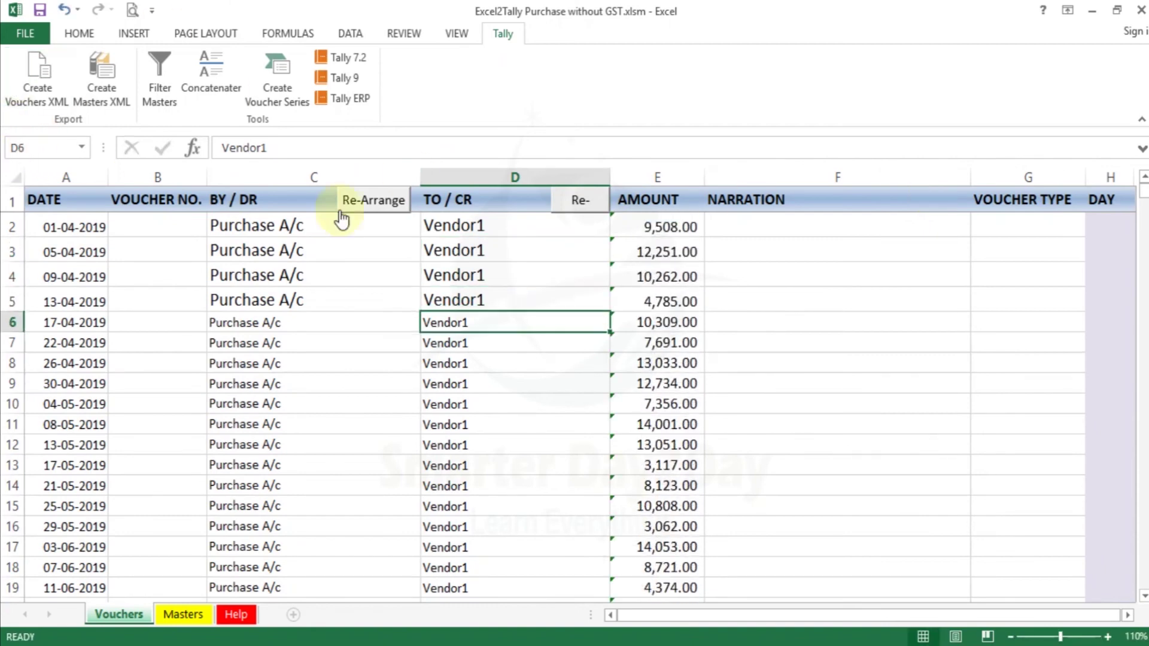
- Check the voucher types offered for the first voucher row in cell G2 without choosing one
{"action": "left_click", "coordinate": [1024, 223]}
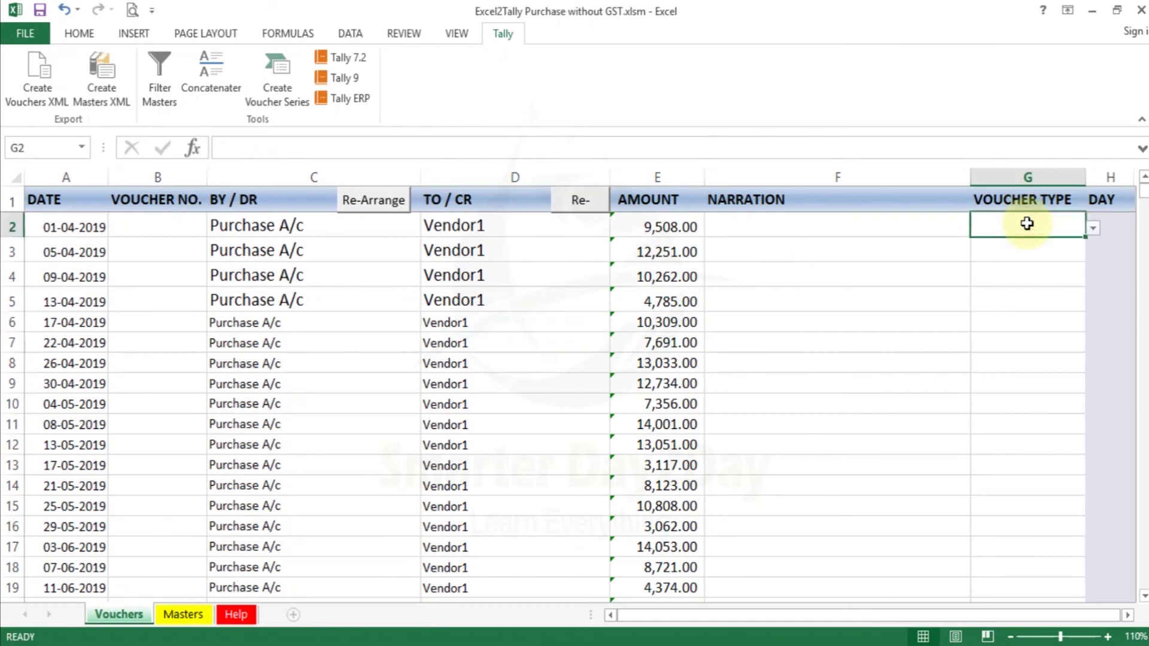
{"action": "left_click", "coordinate": [1093, 227]}
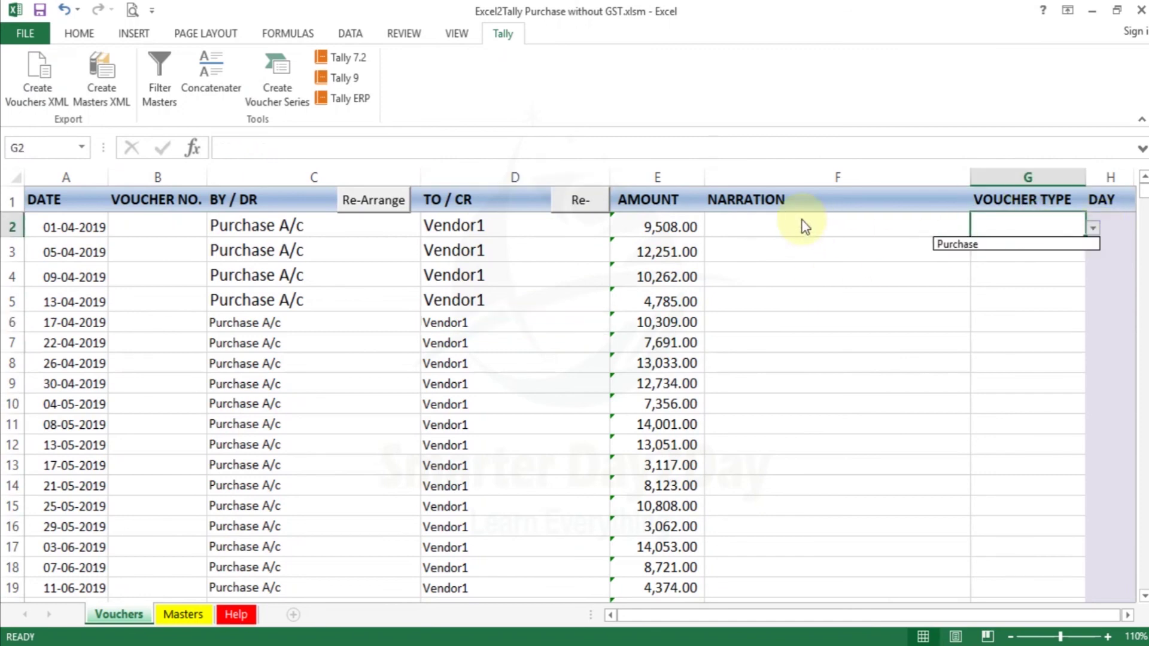
{"action": "key", "text": "Escape"}
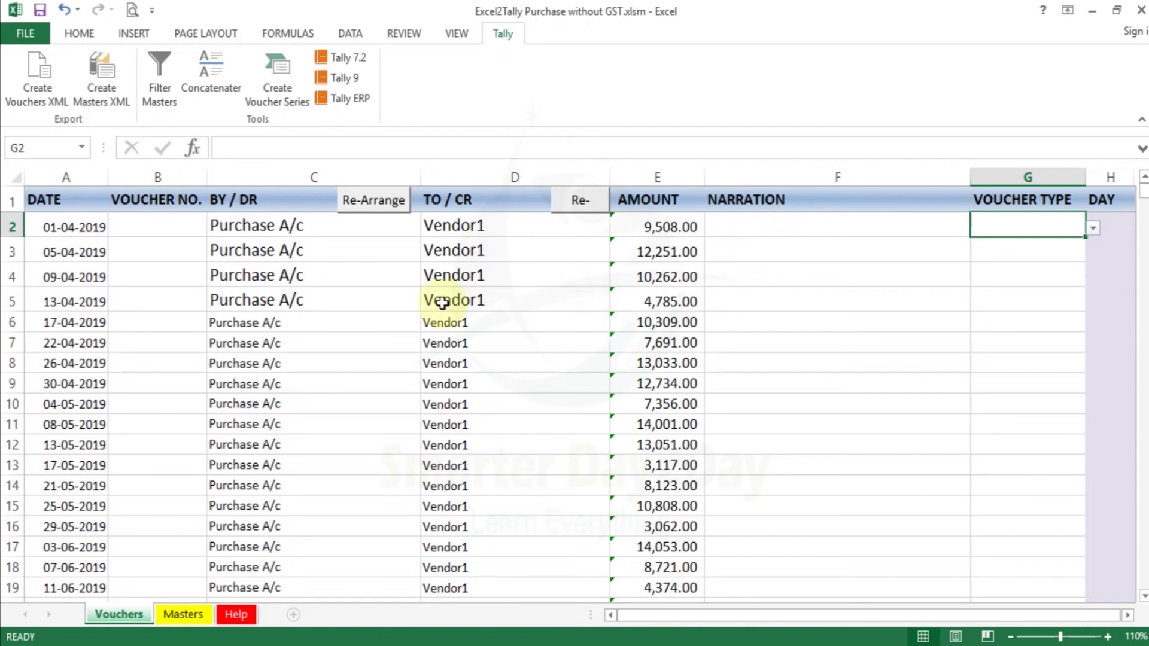